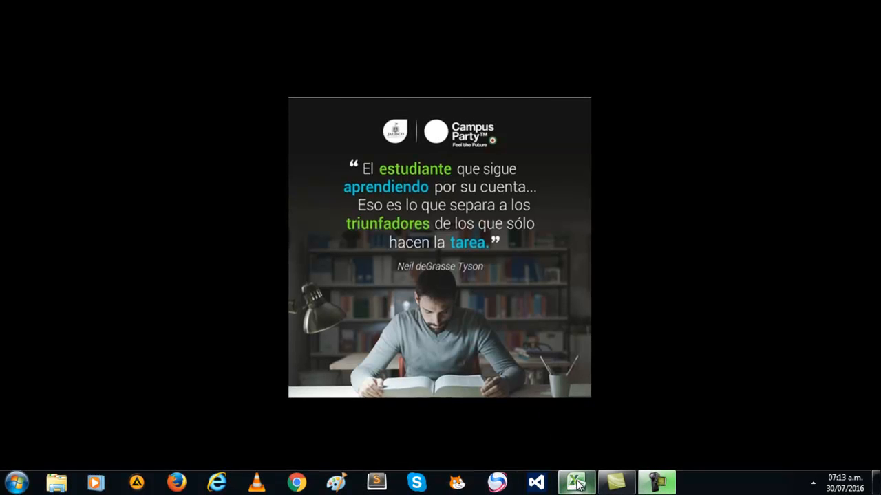
Step: Switch to Excel and insert a clustered 2-D column chart from the Ciudades and Población data in B4:C9
left_click(576, 483)
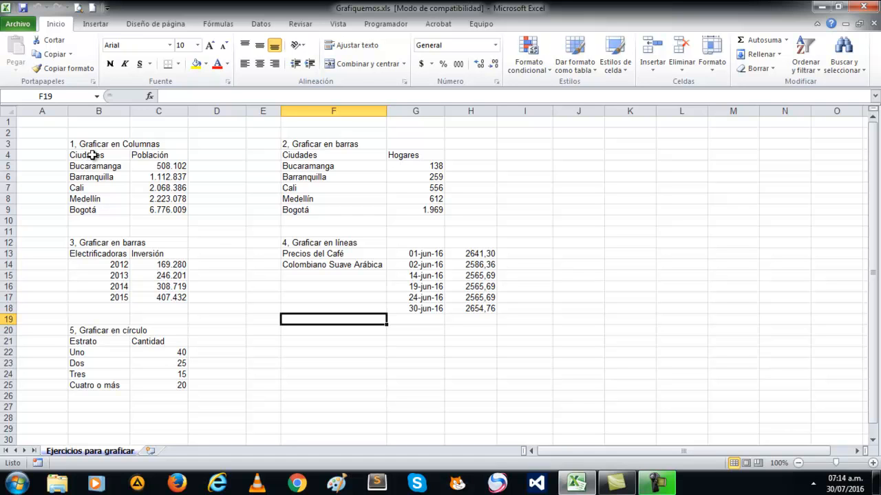
left_click_drag(92, 154, 156, 210)
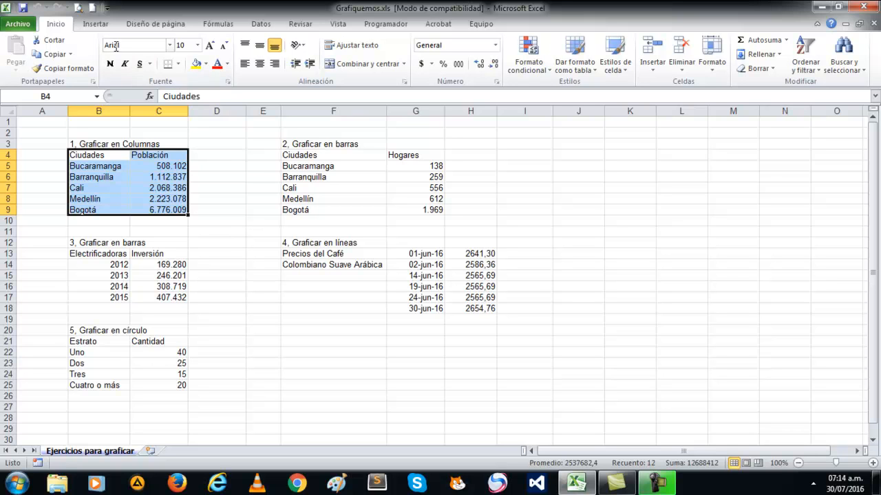
left_click(96, 25)
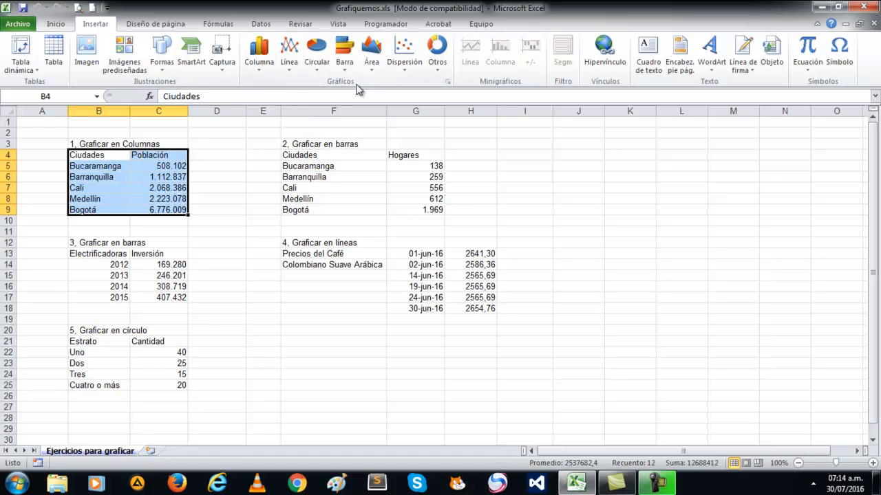
left_click(262, 75)
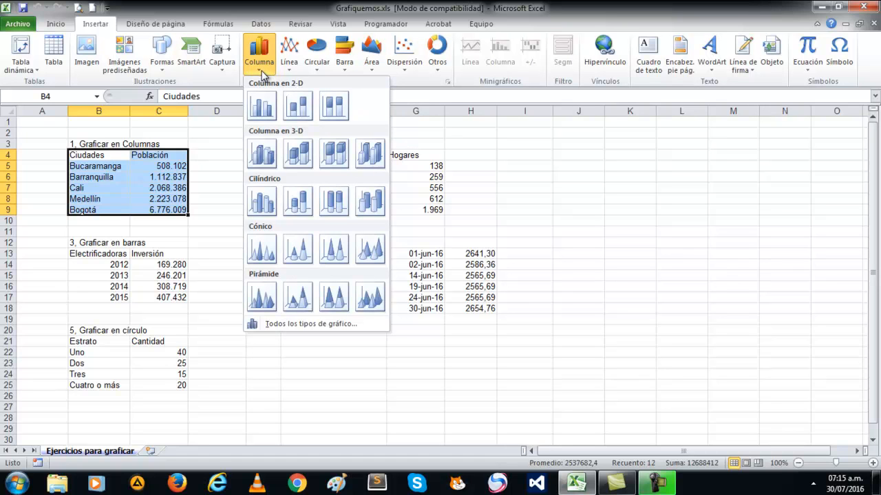
left_click(267, 108)
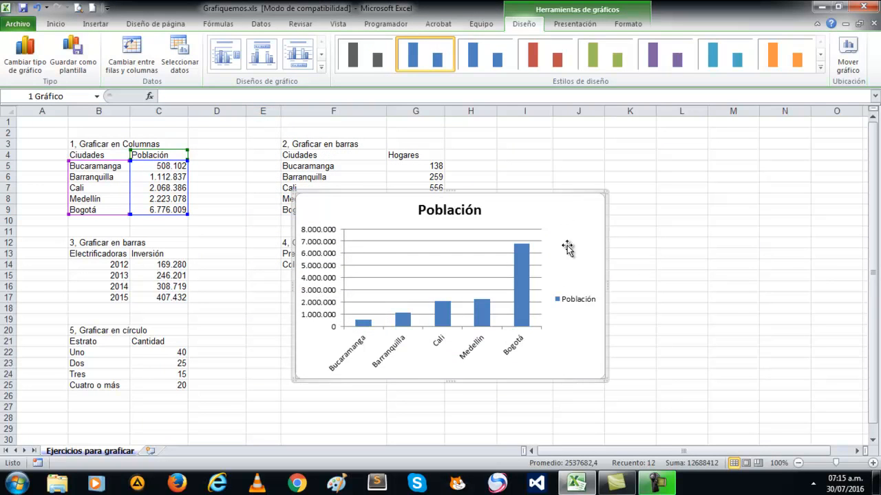
Step: Move the Población chart to the empty area beside the data tables, around columns I to N, and deselect it
left_click_drag(571, 217, 757, 196)
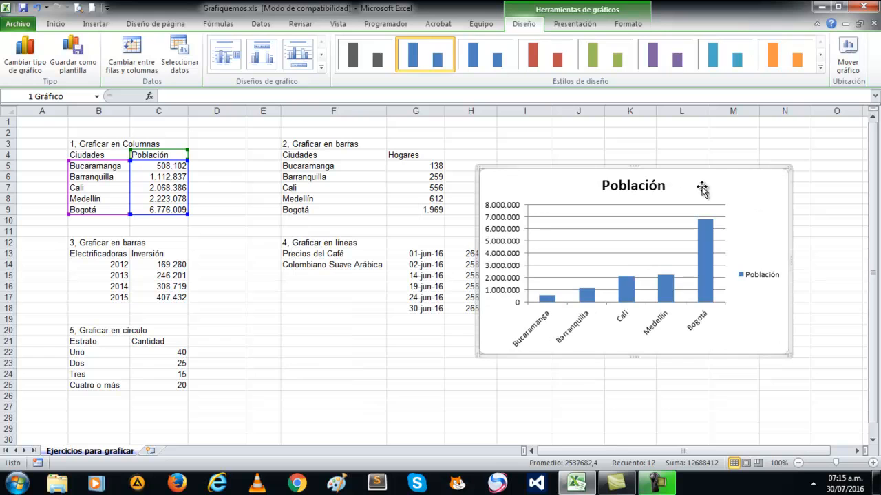
left_click_drag(707, 181, 734, 205)
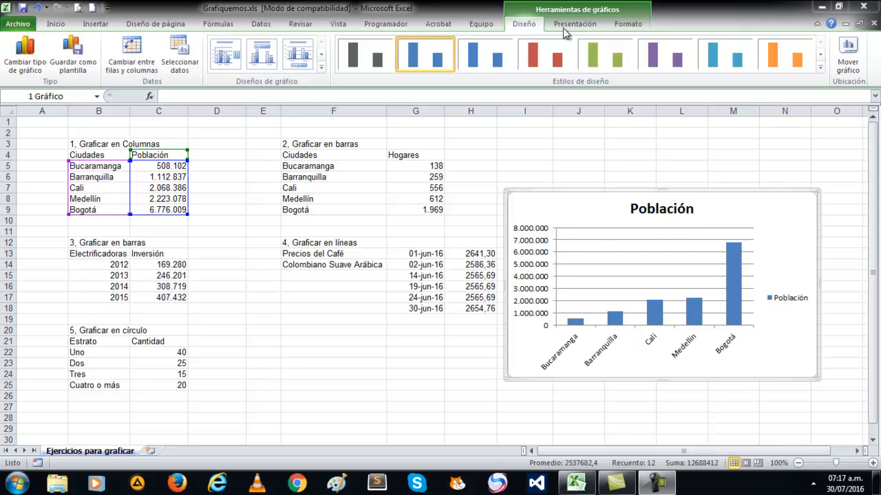
left_click(402, 360)
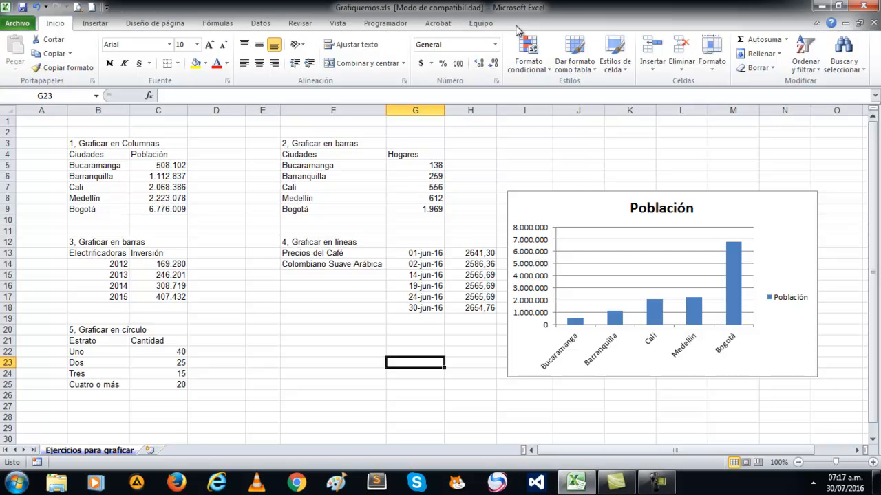
Step: Add data labels to the Población chart at the outside end (Extremo externo) of the columns
left_click(795, 221)
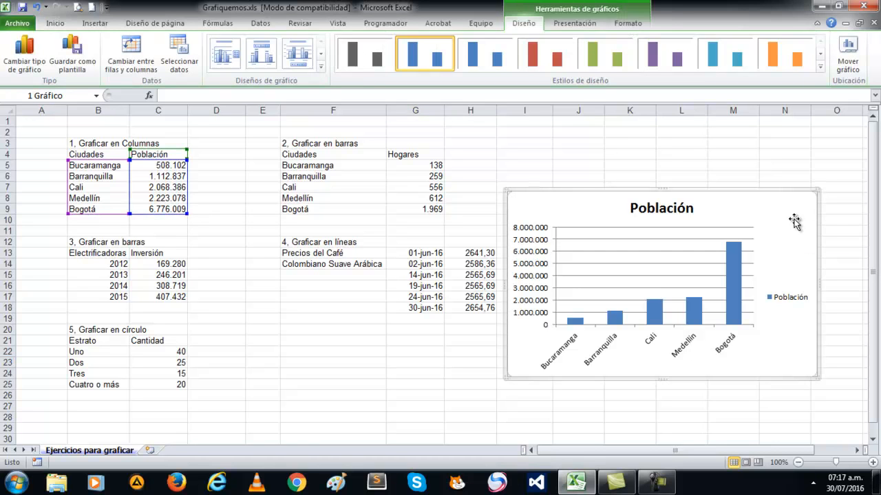
left_click(582, 26)
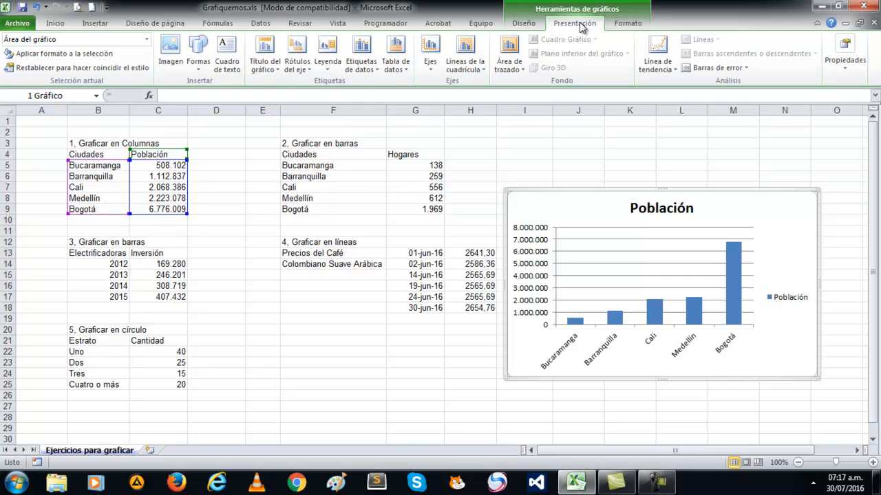
left_click(375, 71)
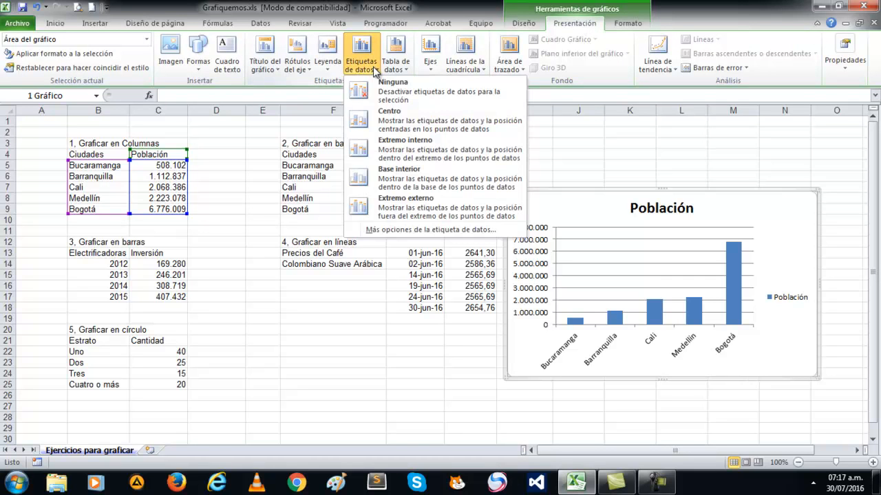
left_click(407, 212)
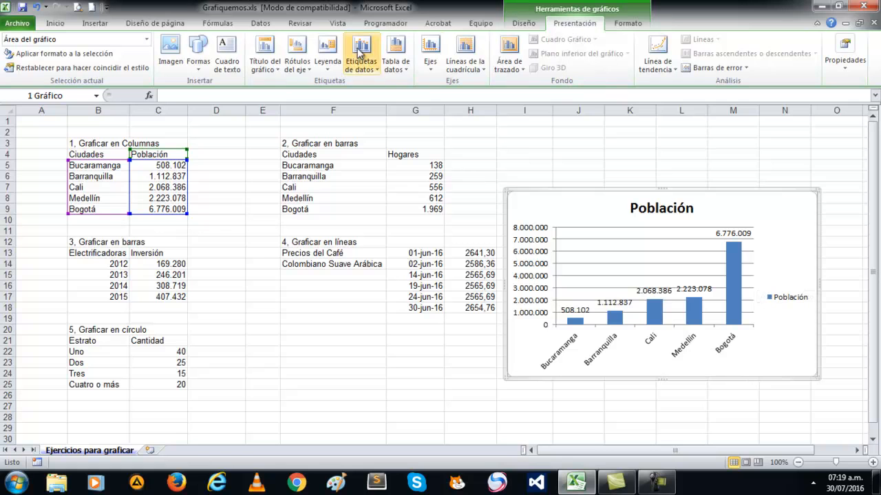
Step: Add a primary horizontal axis title below the axis of the Población chart and set its text to "Ciudades"
left_click(301, 69)
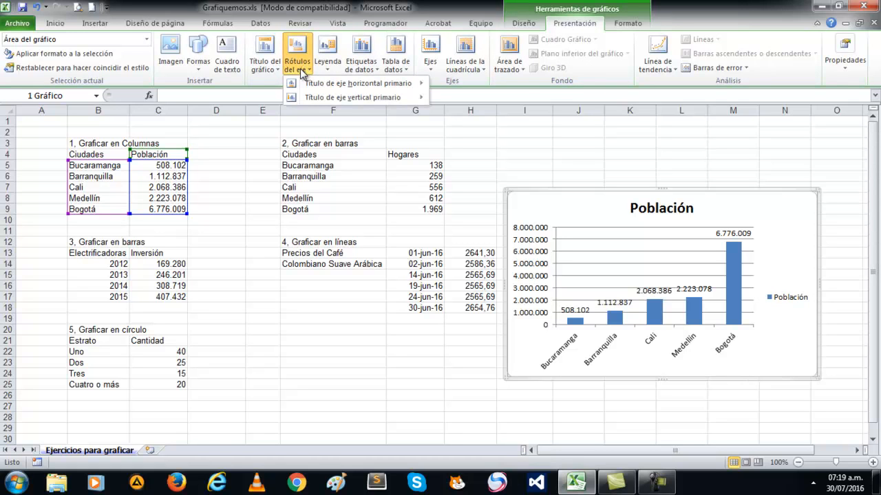
mouse_move(378, 86)
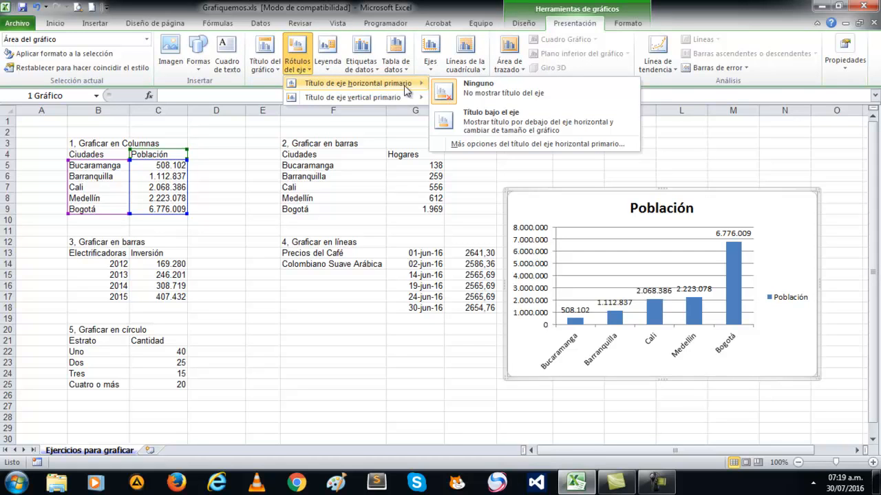
left_click(527, 124)
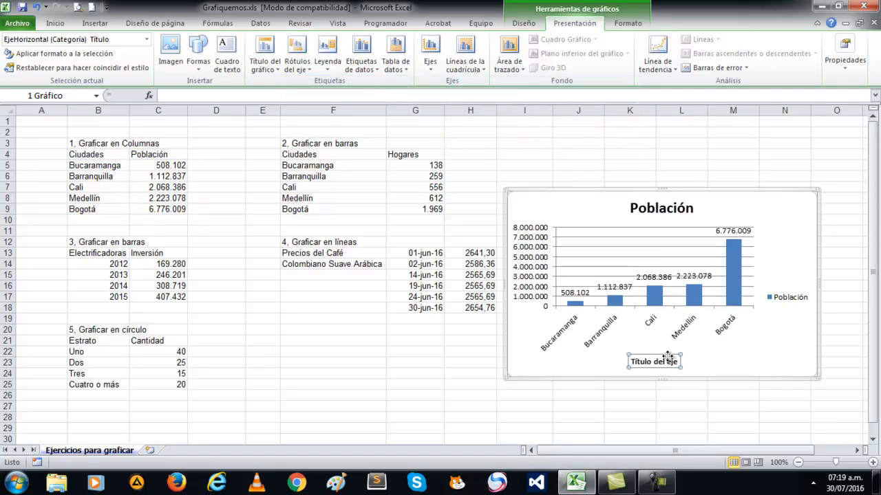
left_click_drag(673, 362, 645, 366)
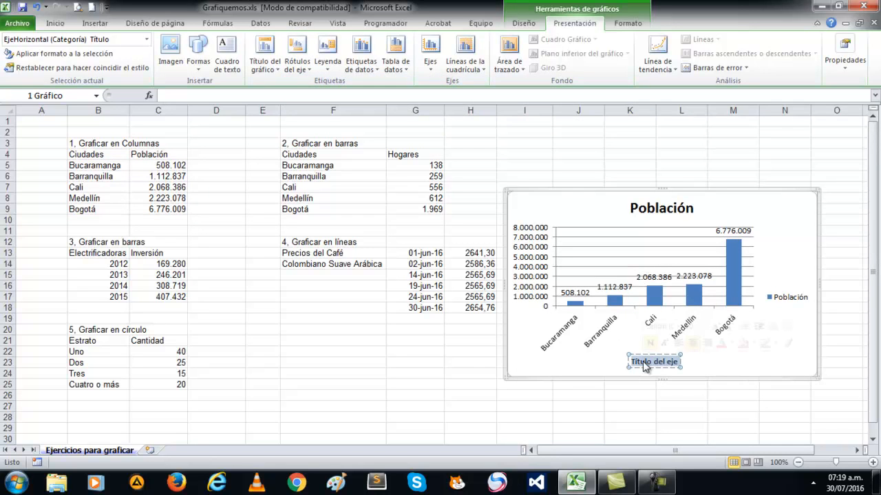
type("Ciudades")
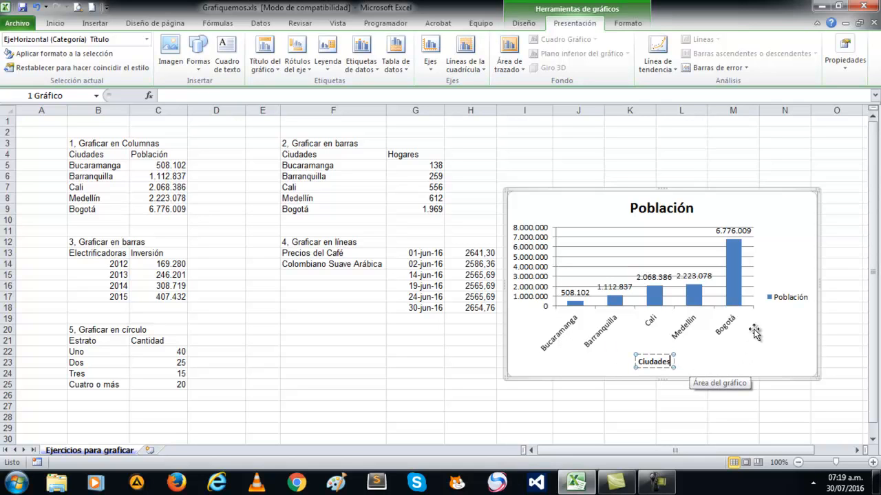
left_click(670, 358)
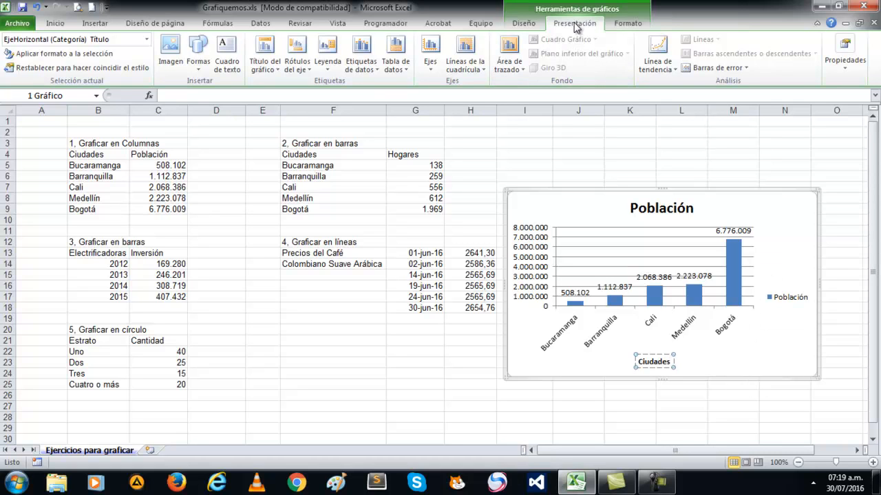
Step: Add a primary vertical axis title with vertical text (Título vertical) to the Población chart
left_click(310, 66)
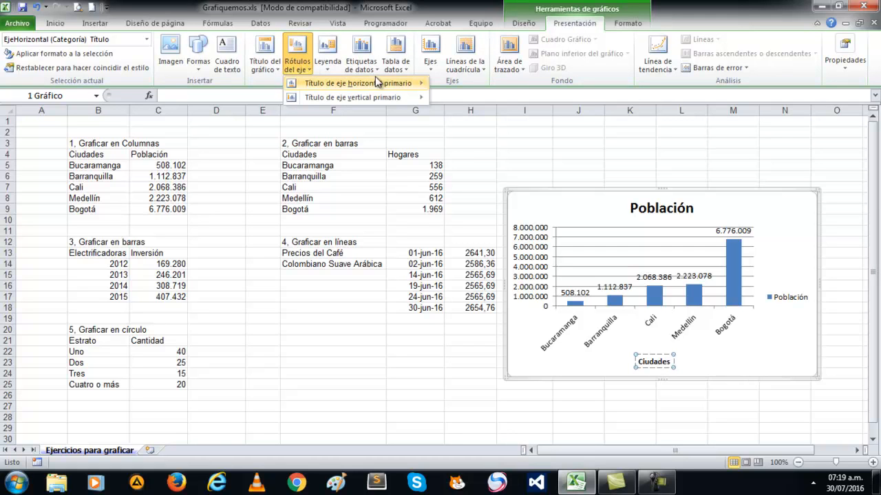
mouse_move(392, 98)
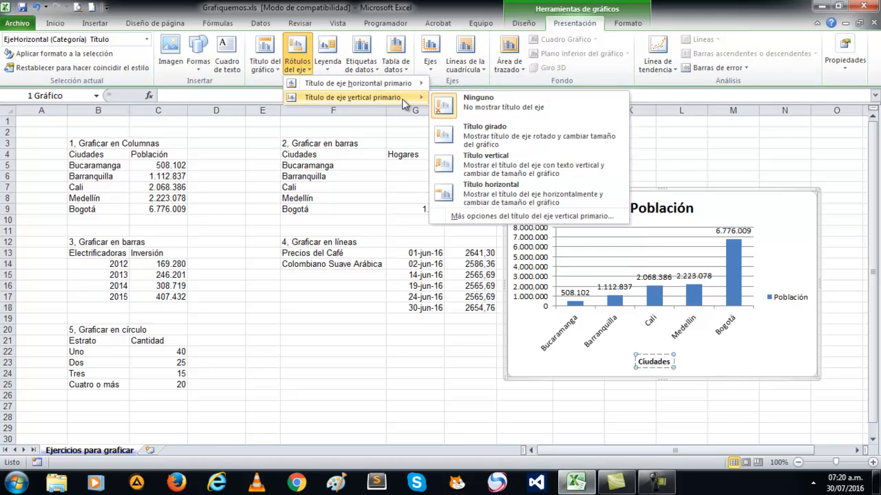
left_click(487, 165)
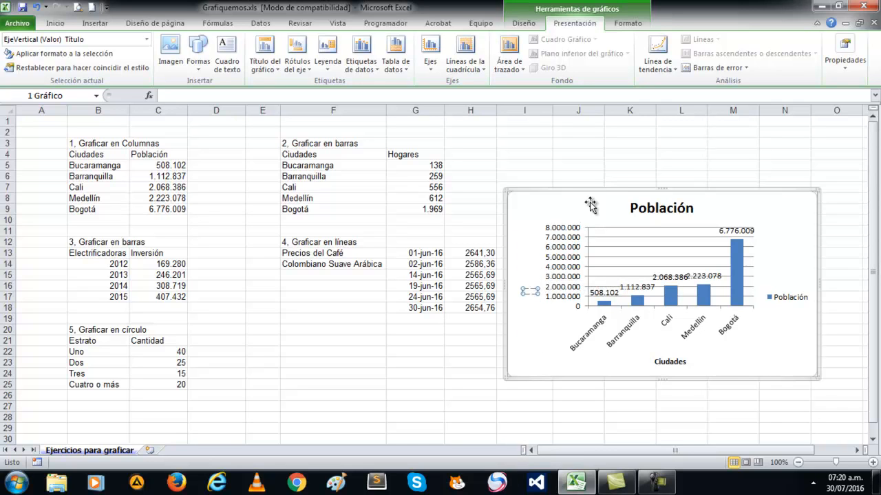
type("Va")
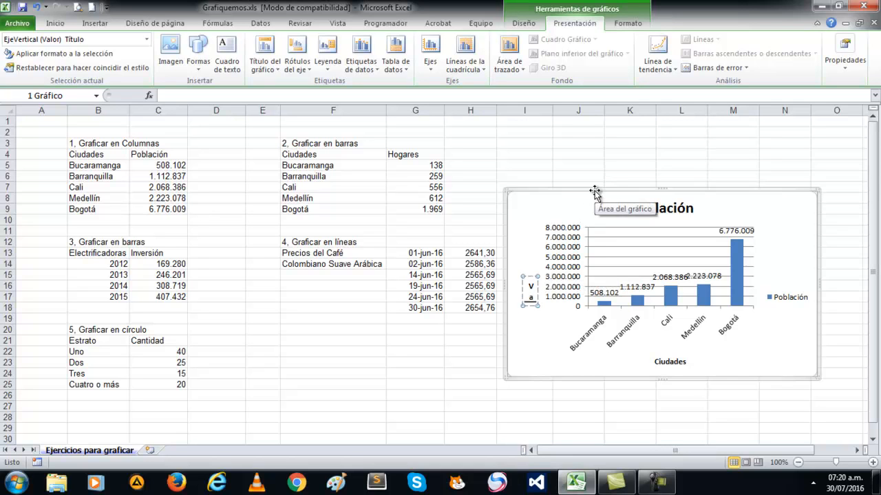
type("lor")
key("BackSpace")
key("BackSpace")
key("BackSpace")
key("BackSpace")
type("Cantidad")
key("BackSpace")
key("BackSpace")
key("BackSpace")
key("BackSpace")
key("BackSpace")
key("BackSpace")
key("BackSpace")
key("BackSpace")
Step: Set the vertical axis title's text to "Habitantes" and deselect the chart
type("Habitantes")
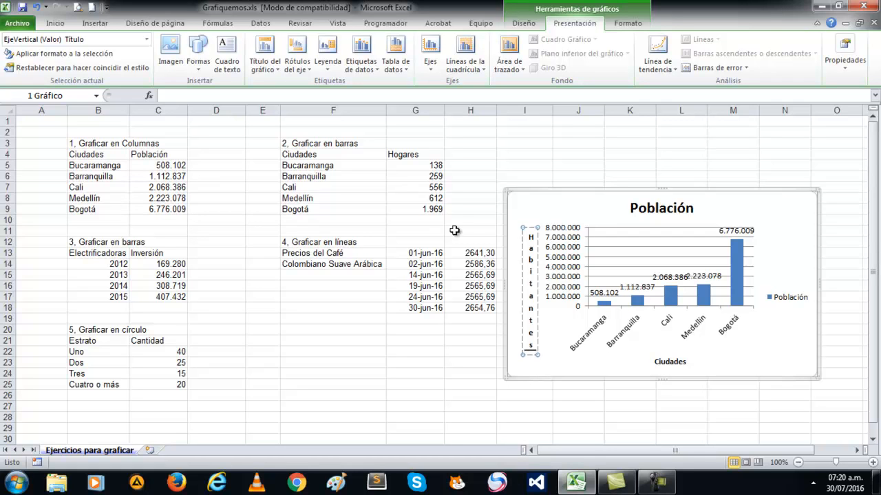
left_click(719, 171)
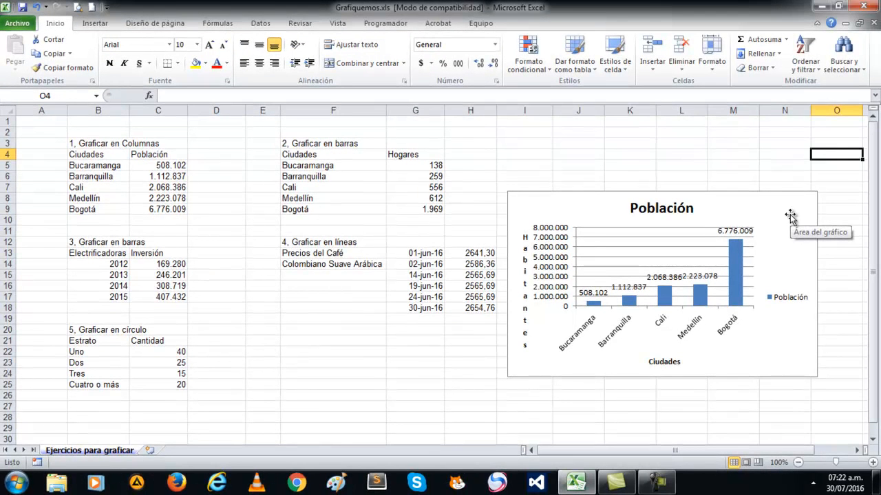
left_click(790, 217)
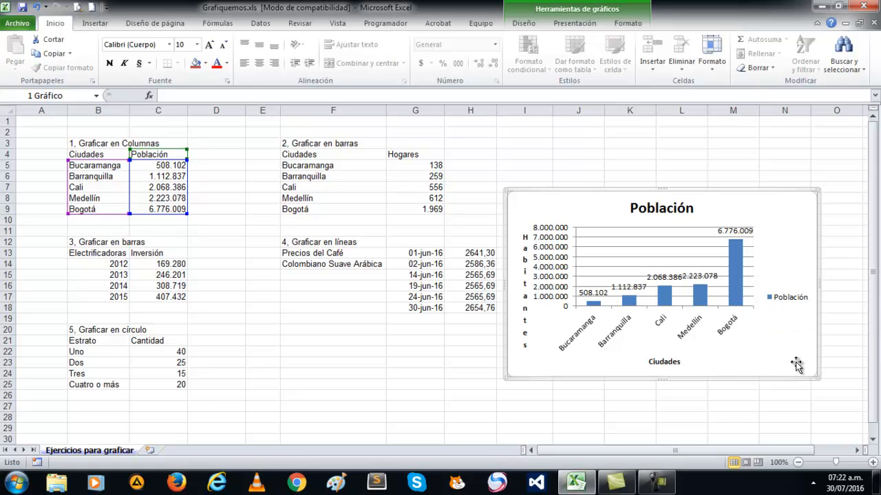
left_click(740, 268)
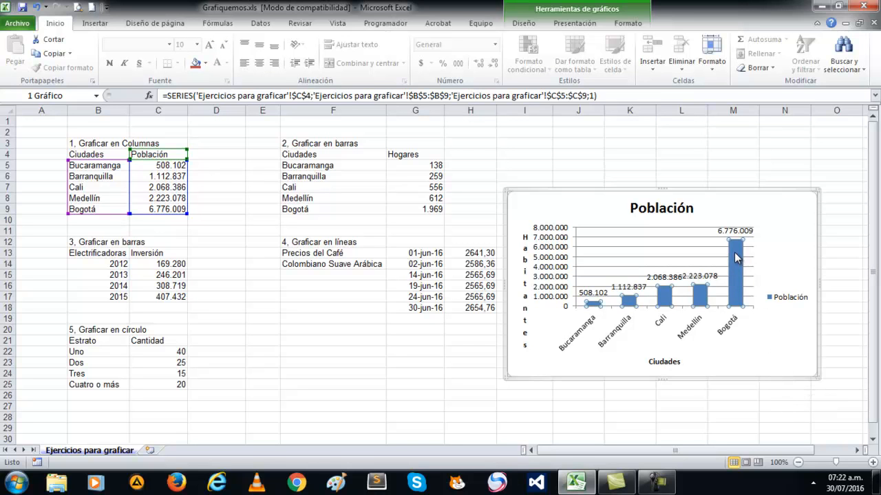
mouse_move(735, 258)
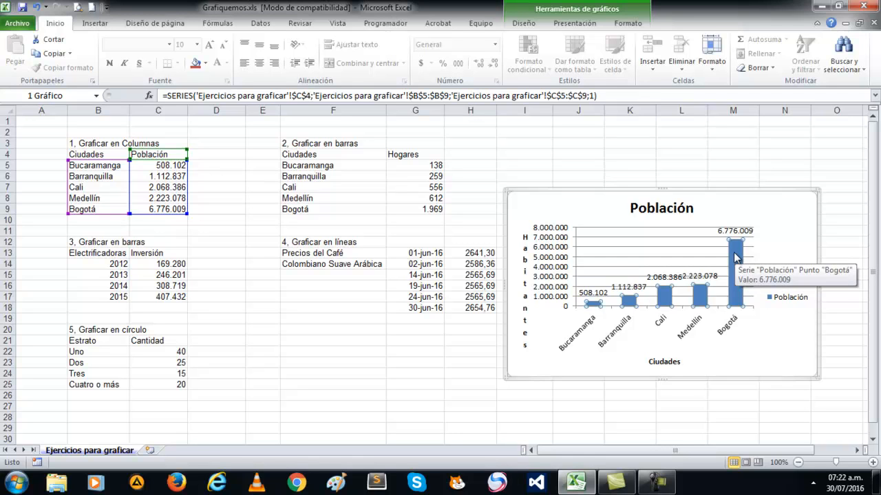
left_click(735, 258)
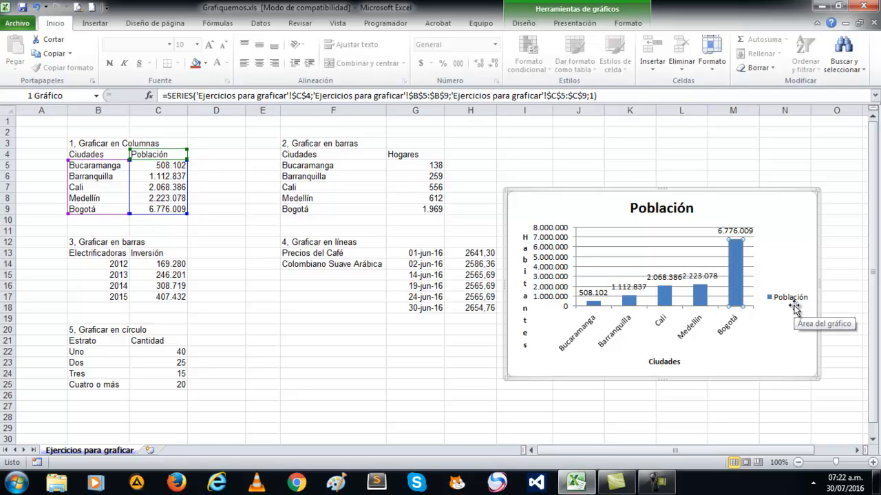
left_click(791, 224)
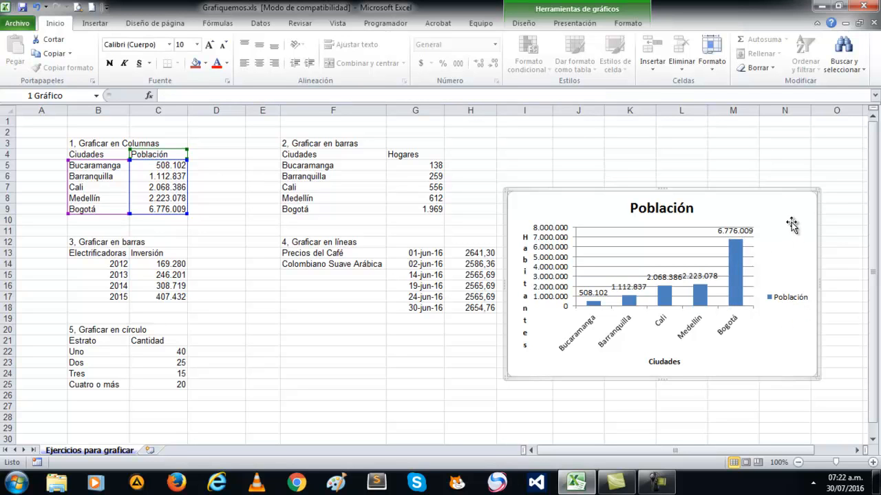
Step: Fill only the Bogotá column of the Población chart with the dark orange theme color
left_click(736, 257)
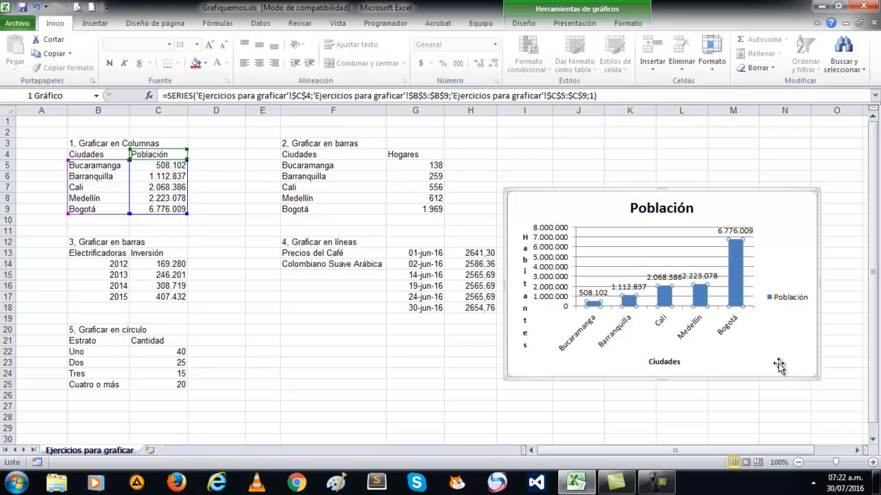
left_click(736, 265)
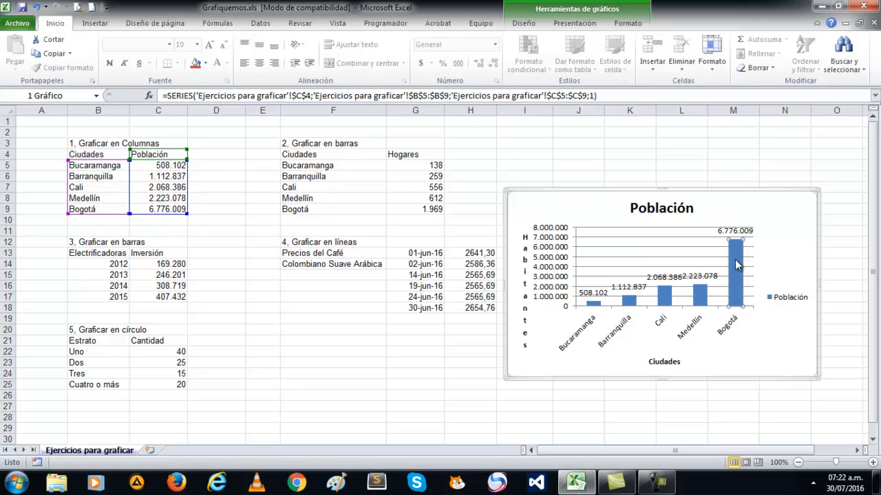
left_click(628, 25)
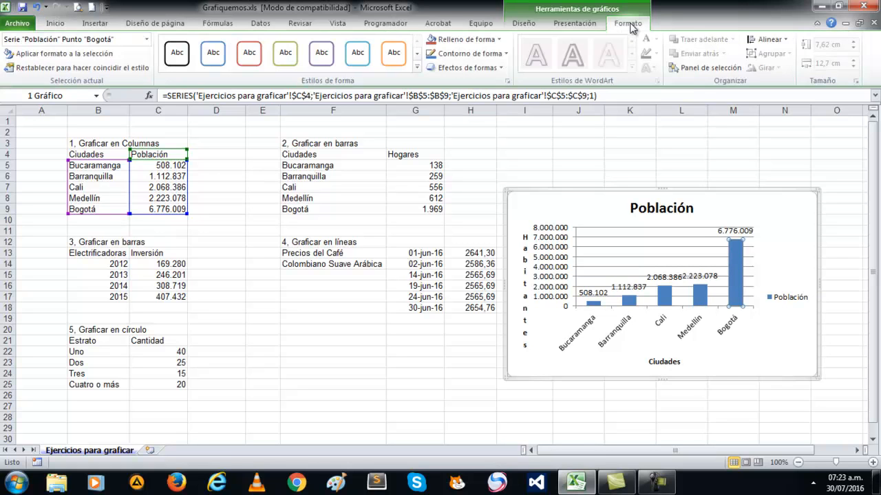
left_click(500, 40)
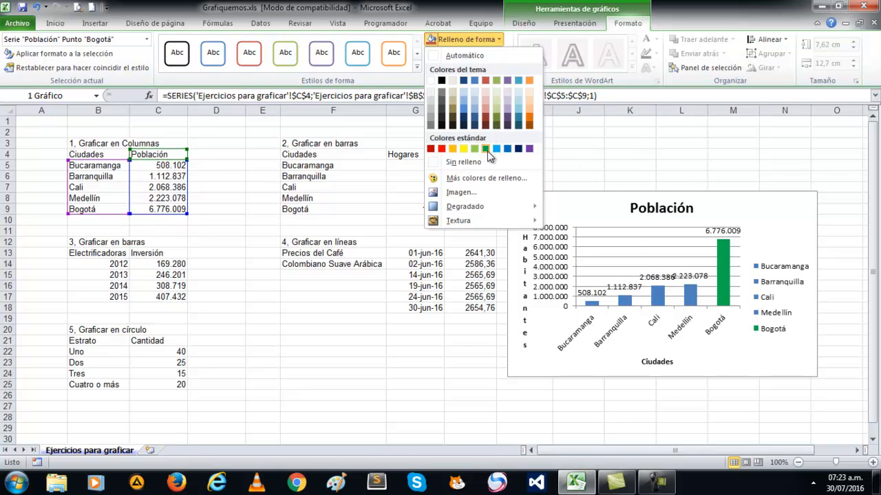
left_click(530, 118)
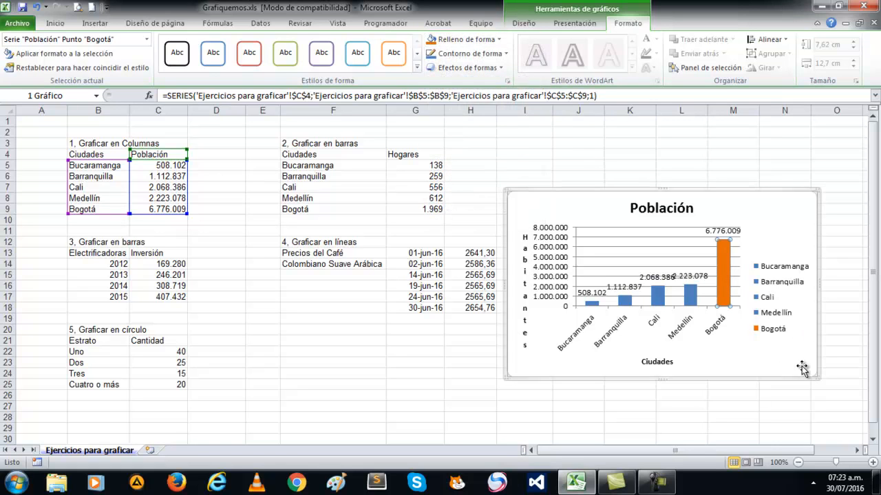
Step: Fill the Medellín column with the light olive green theme color and the Cali column with the light purple theme color
left_click(690, 300)
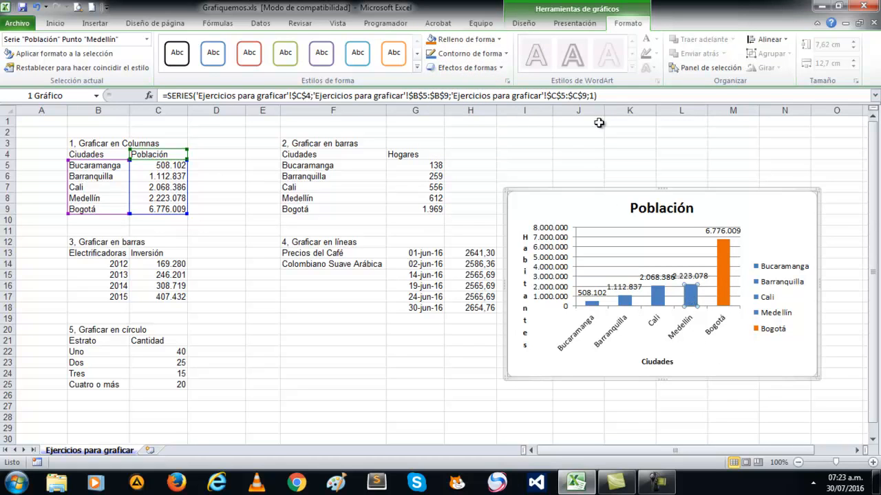
left_click(501, 40)
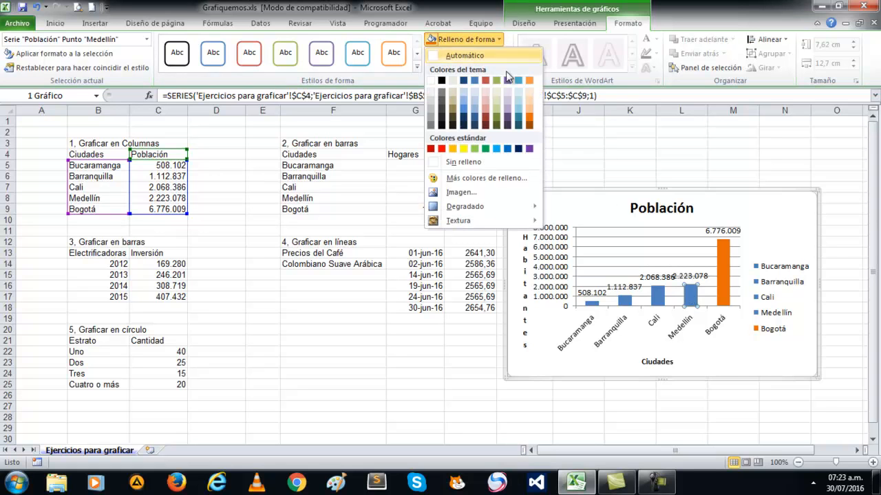
left_click(498, 114)
left_click(657, 294)
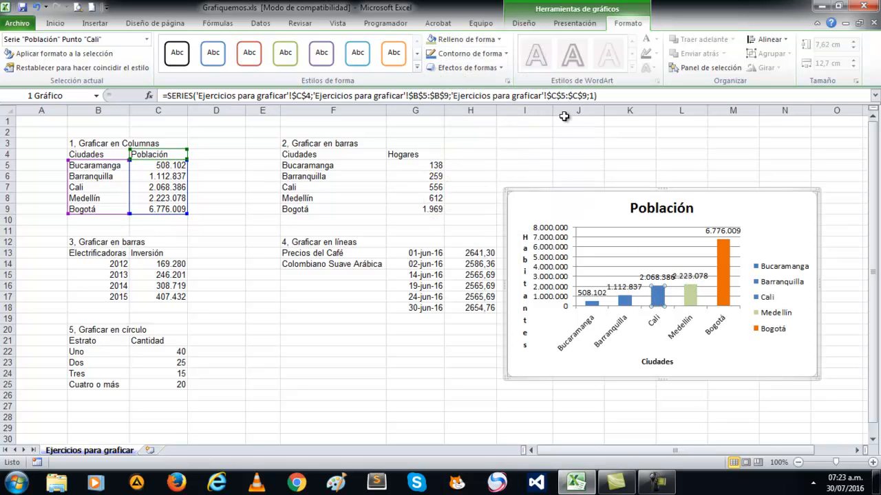
left_click(500, 40)
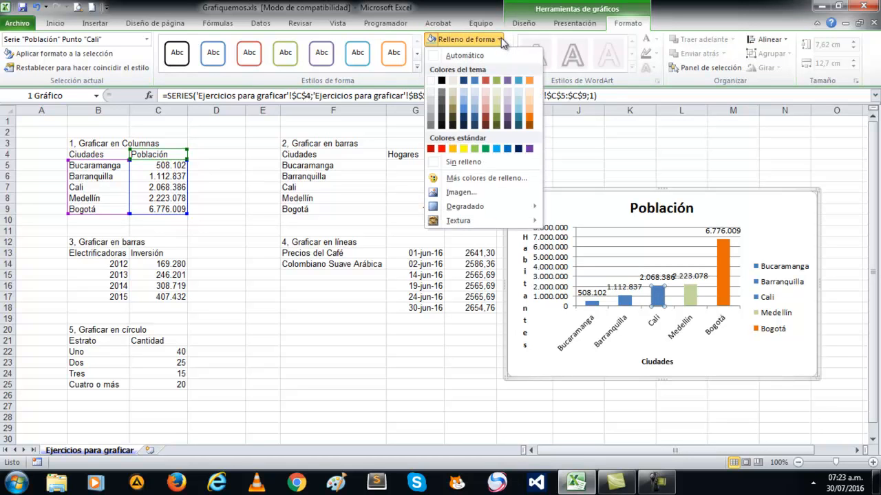
left_click(512, 116)
Step: Fill the Barranquilla column with standard green and the Bucaramanga column with standard dark red
left_click(627, 302)
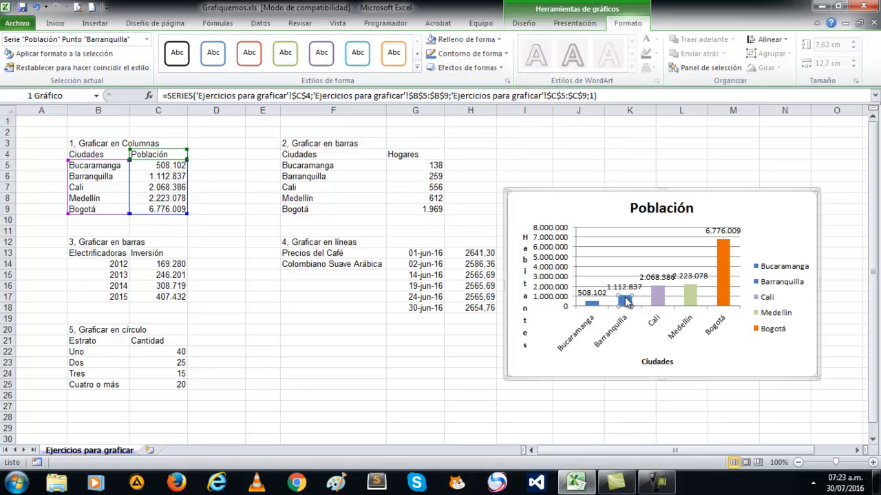
left_click(499, 40)
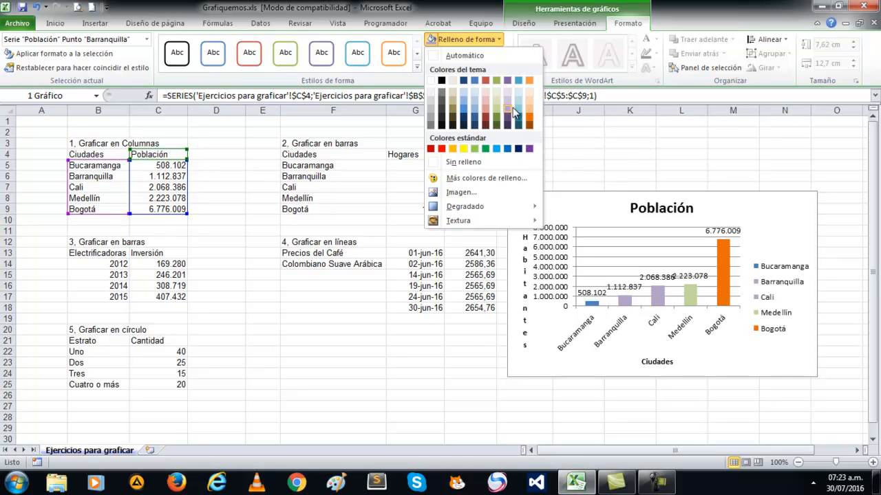
left_click(486, 149)
left_click(591, 303)
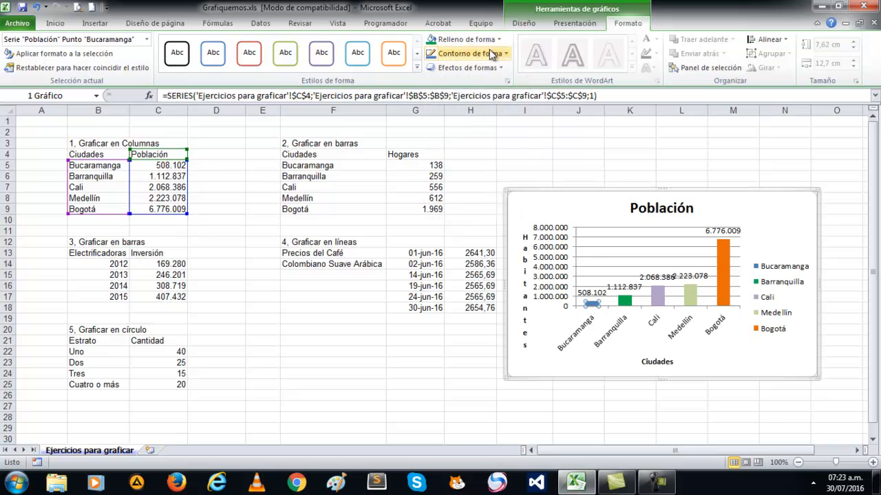
left_click(465, 40)
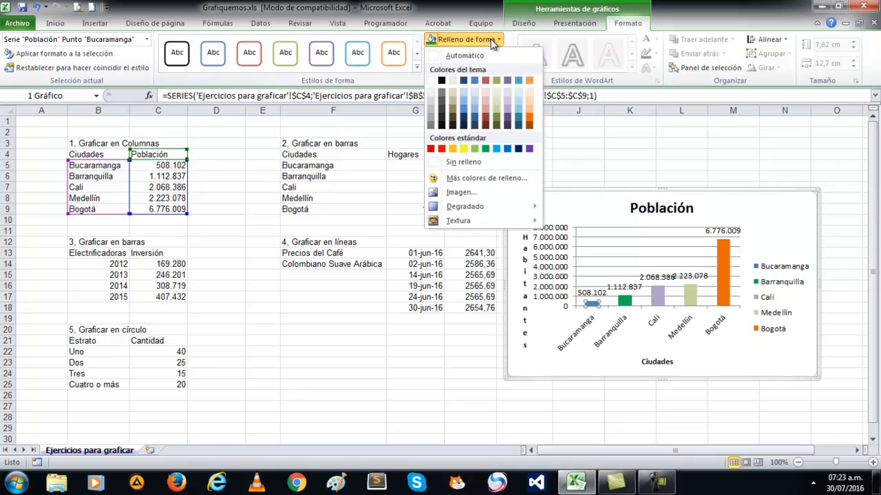
left_click(433, 150)
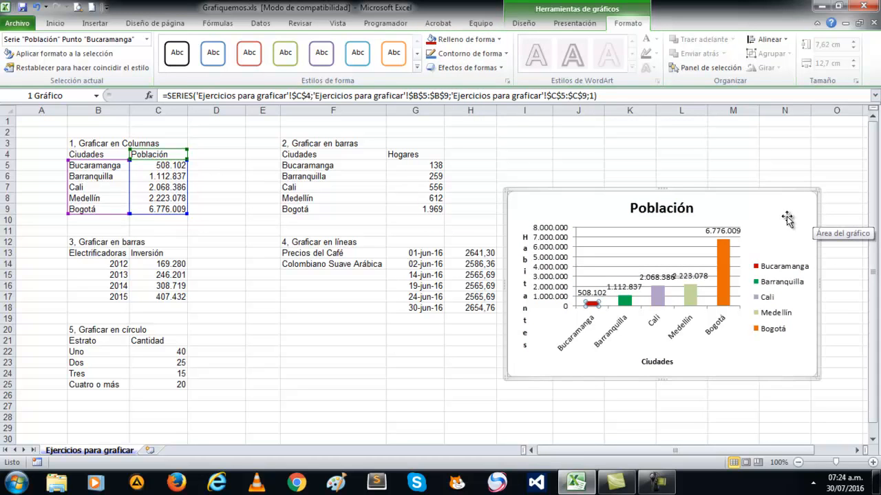
Step: Open the chart area formatting of the Población chart and set its fill to a gradient (Relleno degradado)
left_click(794, 273)
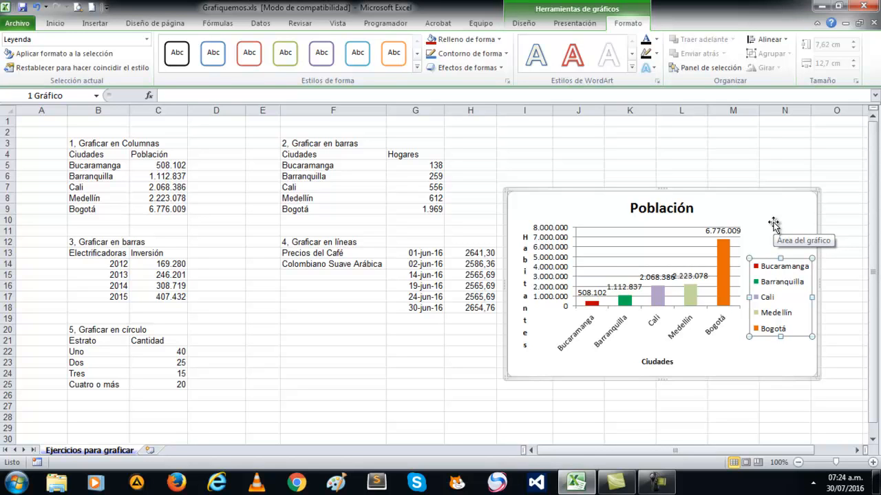
left_click(815, 289)
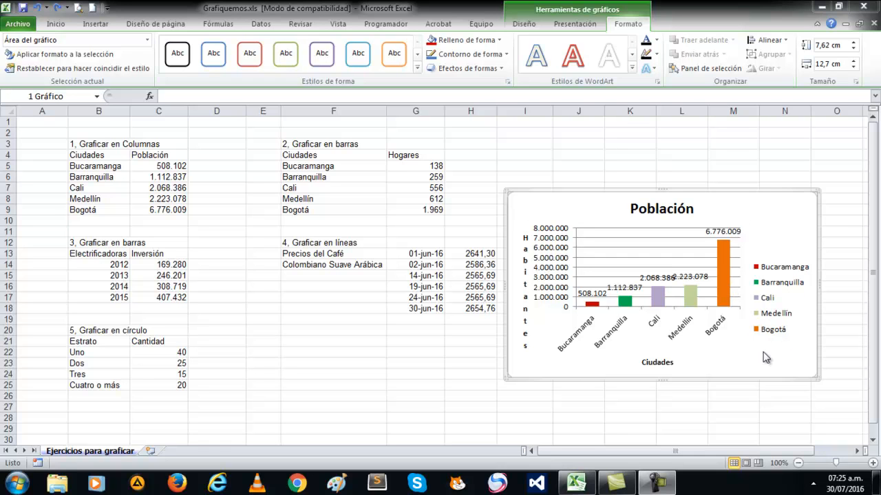
right_click(778, 209)
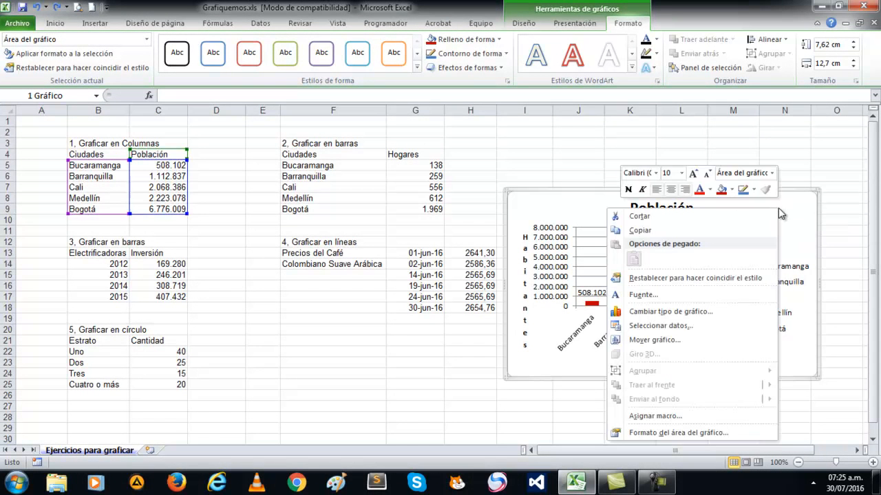
left_click(727, 434)
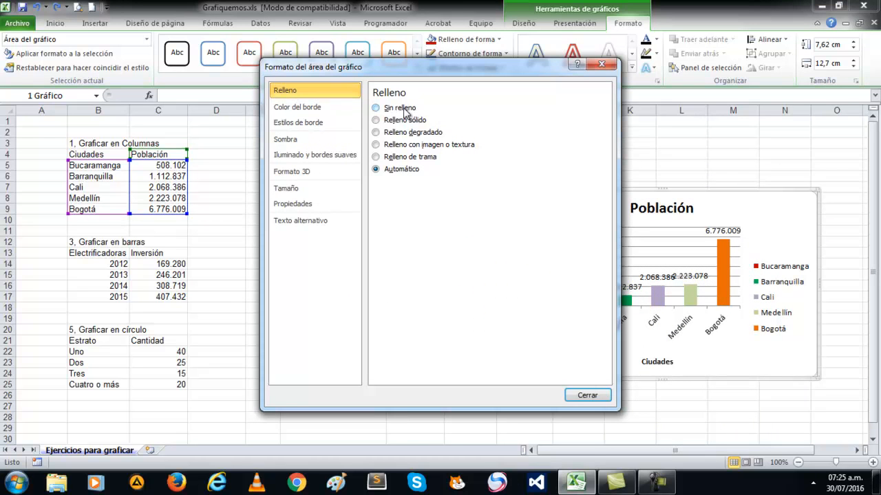
left_click(403, 121)
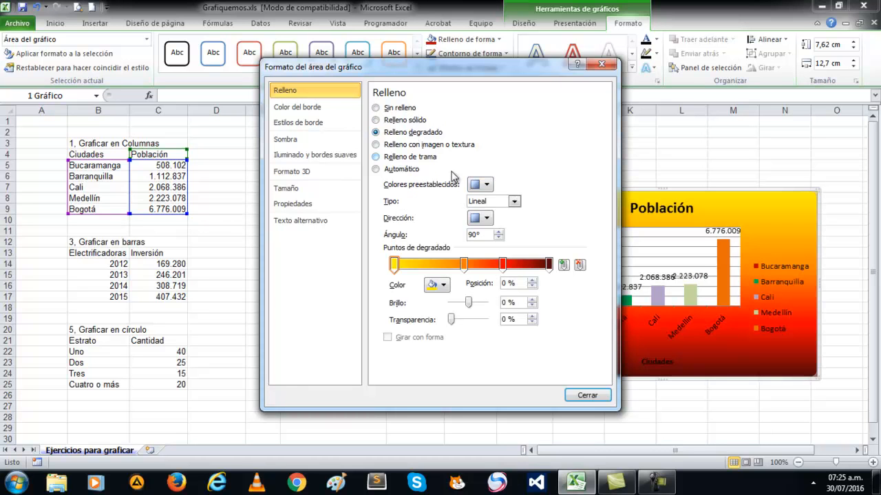
Step: Try the light blue, lavender-to-gray-green and turquoise-to-blue preset gradients on the chart area
left_click(484, 185)
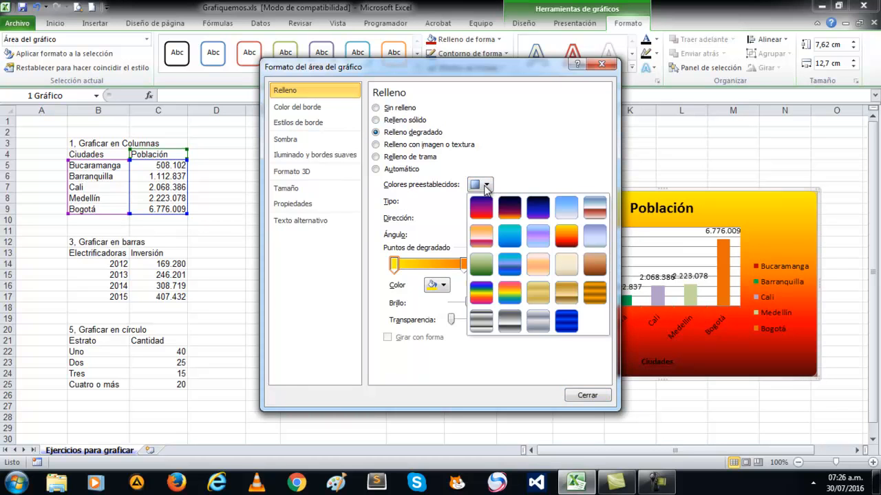
left_click(562, 206)
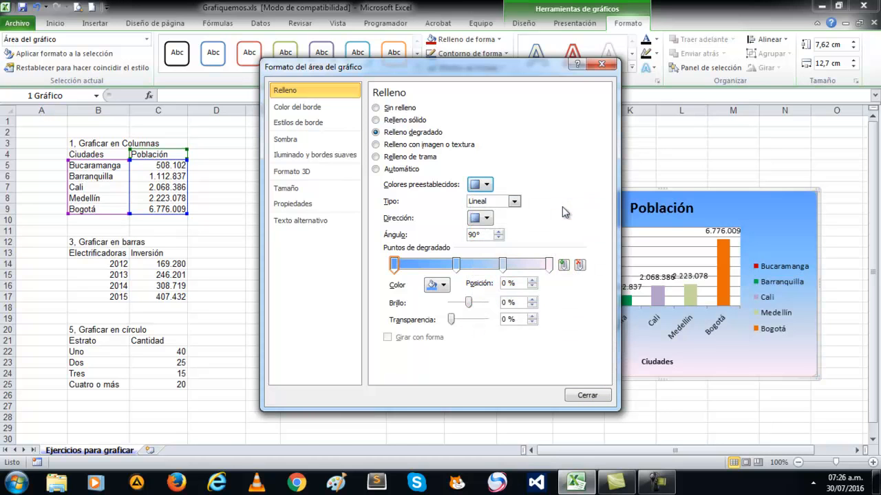
left_click(468, 187)
left_click(590, 239)
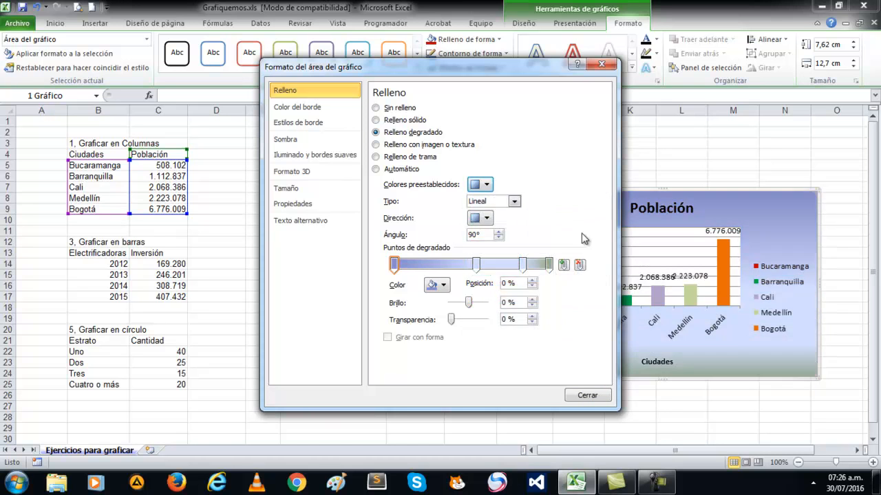
left_click(481, 184)
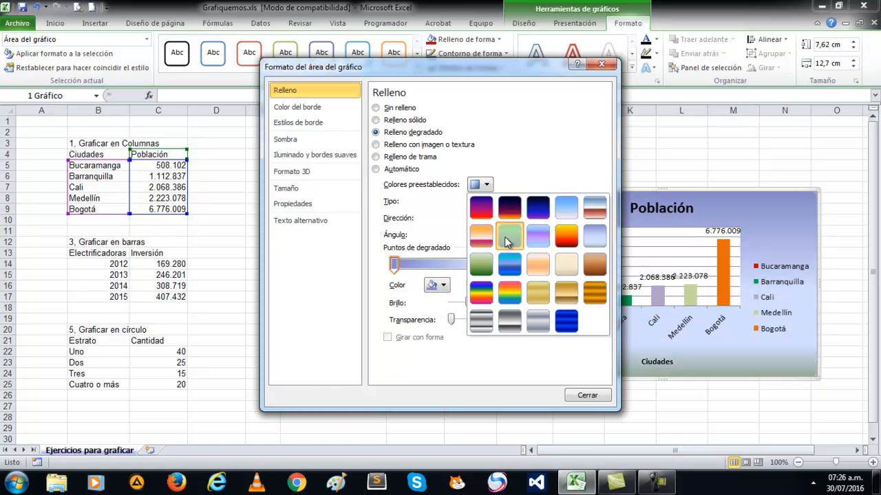
left_click(506, 241)
Step: Apply the light blue and violet preset gradient to the chart area and close the formatting dialog
left_click(481, 185)
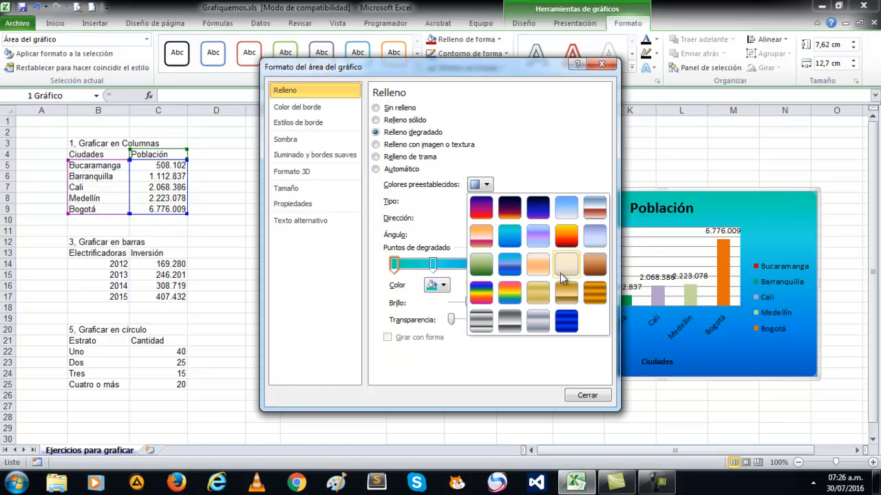
left_click(531, 236)
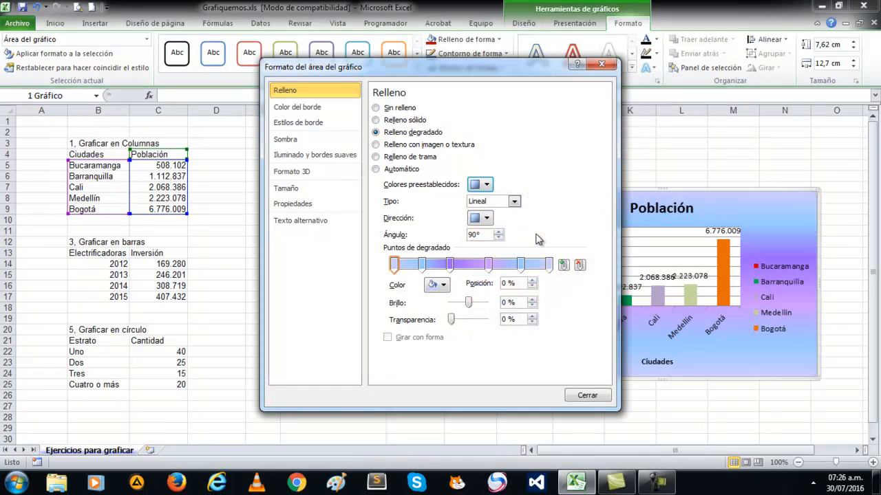
left_click(586, 395)
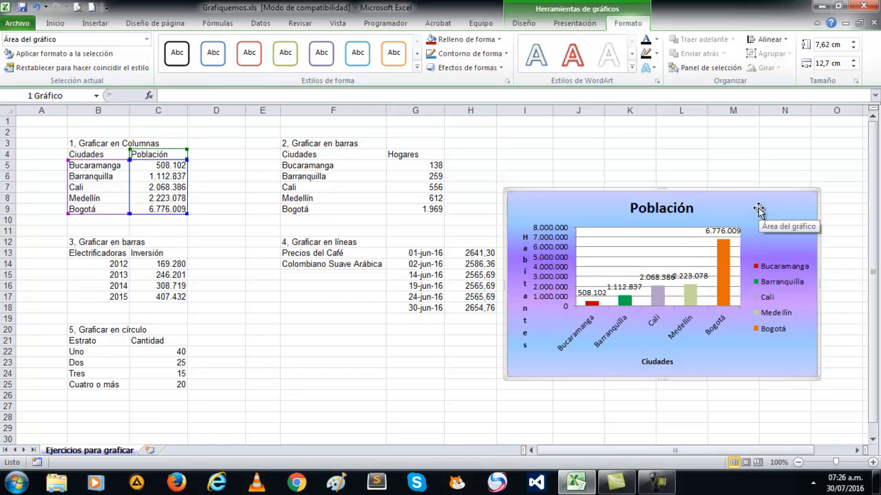
Step: Give the chart's plot area a gradient fill with the same light blue and violet preset, and close the formatting dialog
left_click(612, 245)
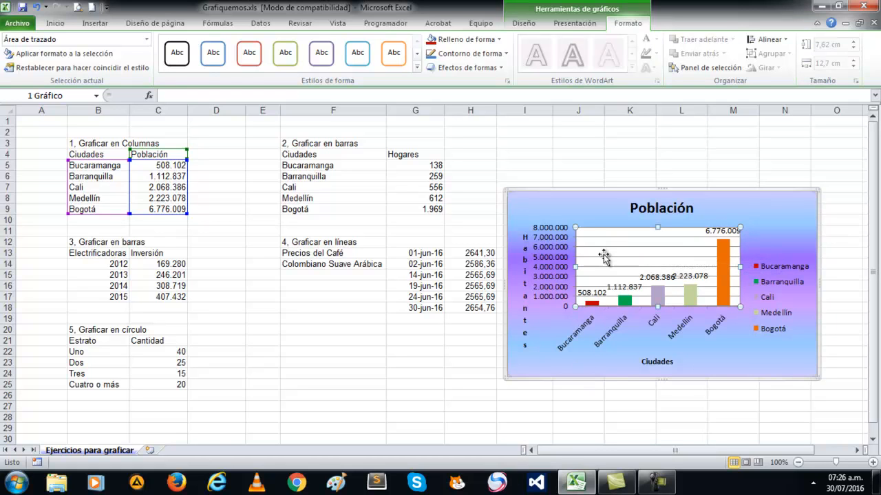
right_click(667, 253)
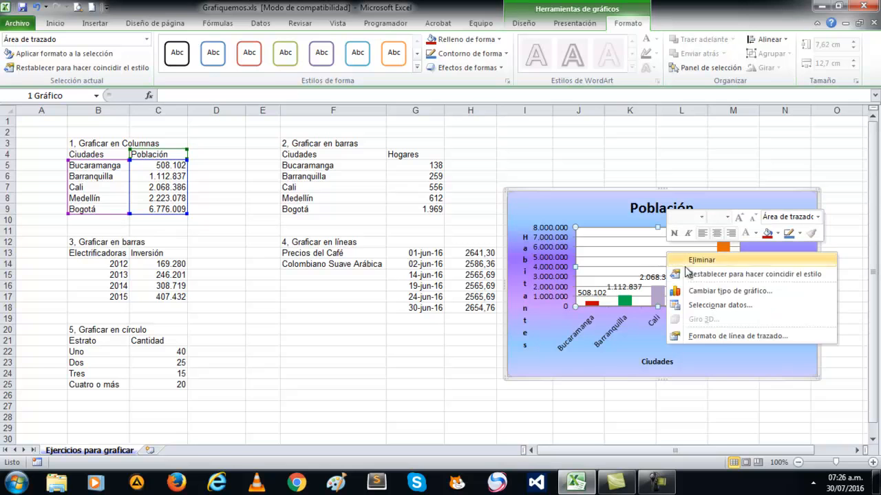
left_click(723, 337)
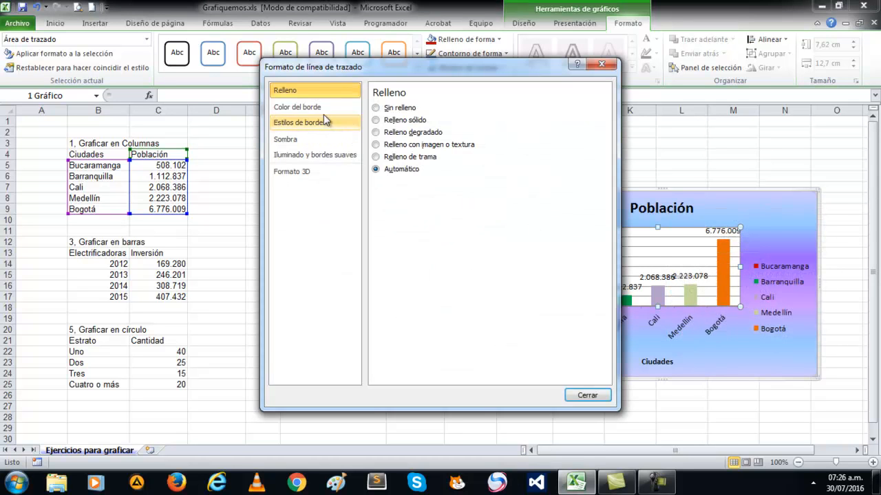
left_click(392, 120)
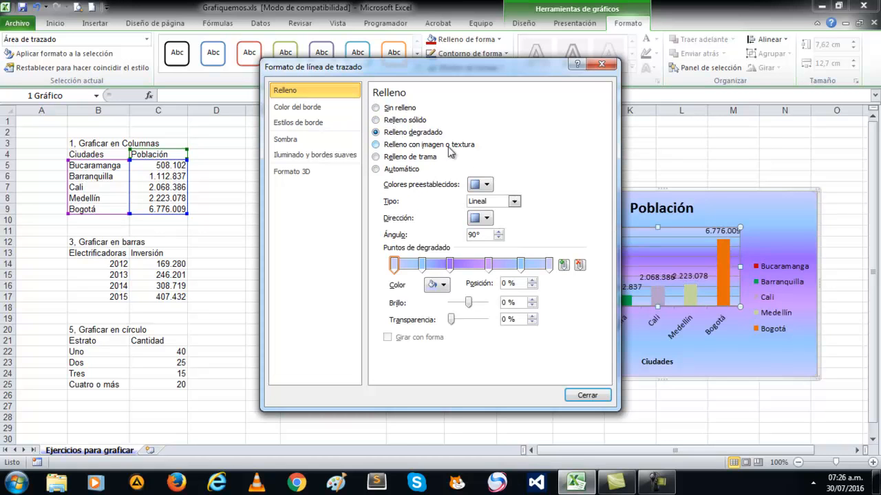
left_click(488, 185)
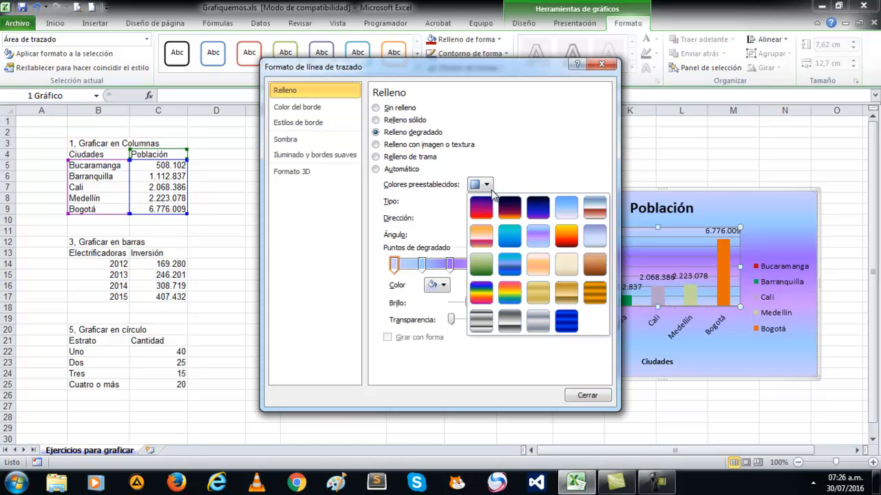
left_click(540, 238)
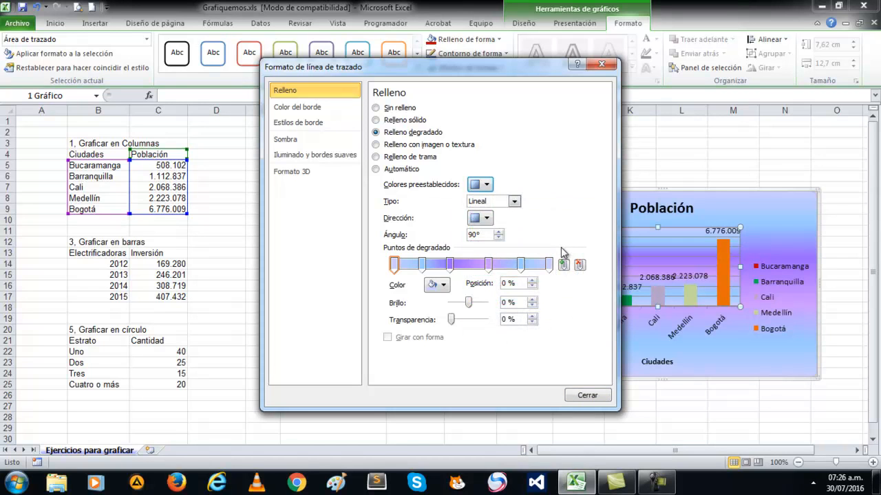
left_click(587, 396)
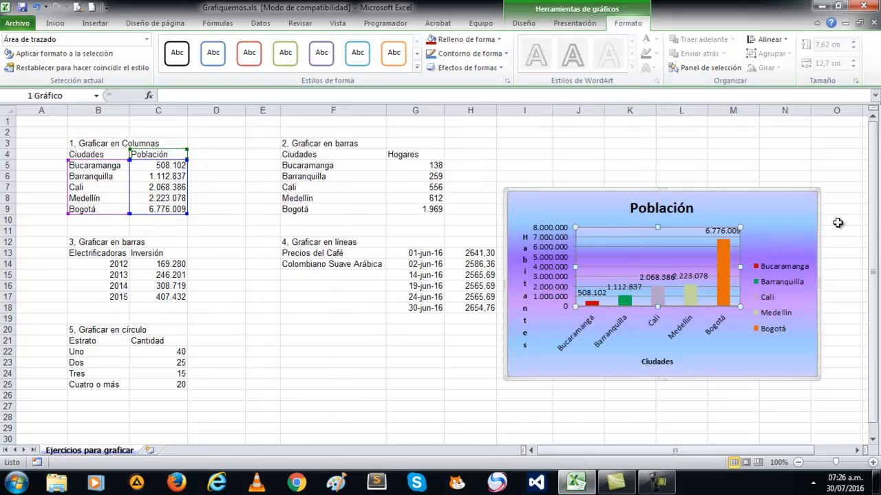
Step: Turn off the legend of the Población chart (Ninguno)
left_click(795, 213)
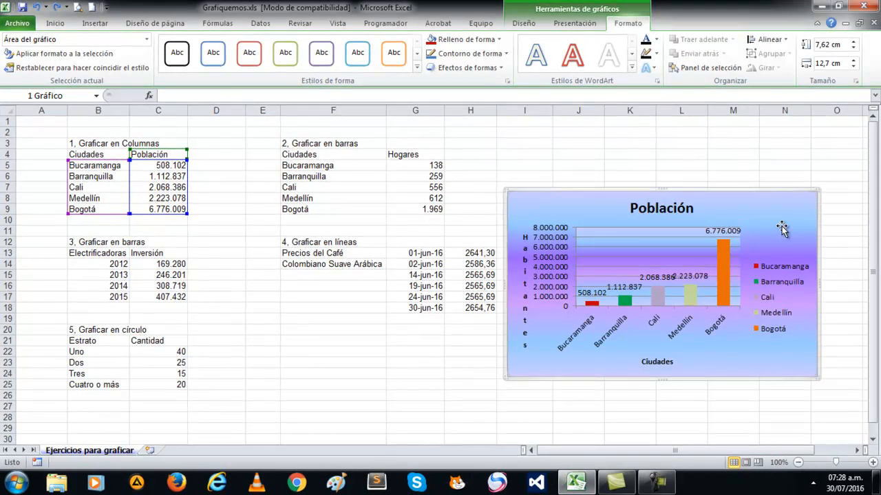
left_click(570, 25)
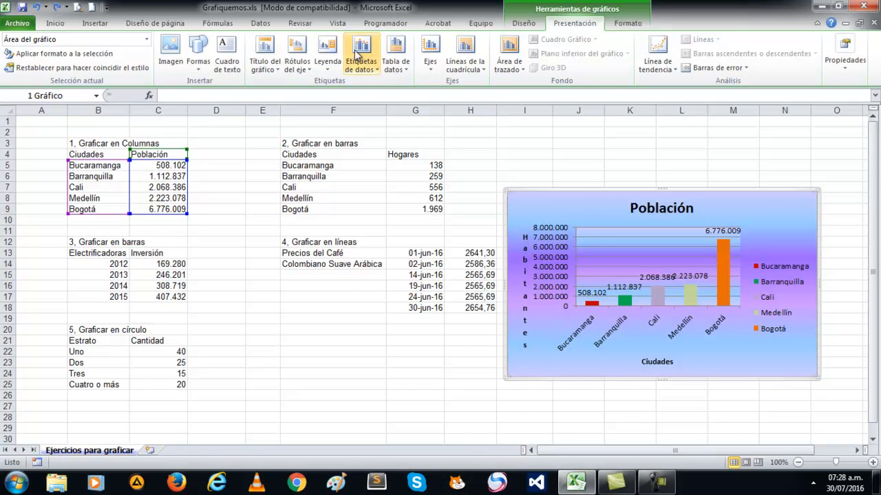
left_click(328, 67)
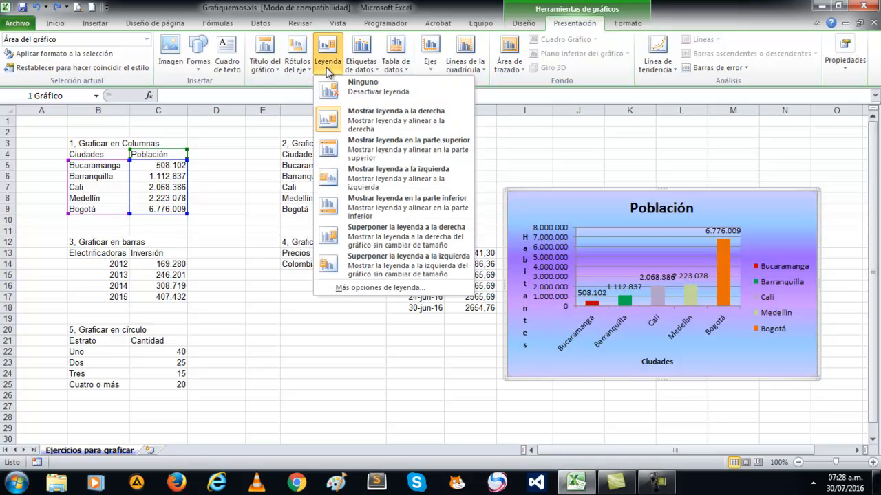
left_click(355, 88)
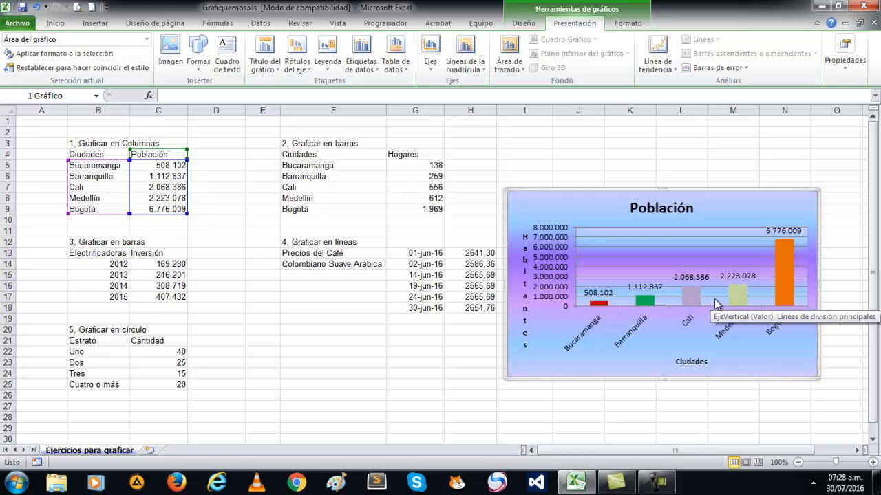
Step: Show the Población chart's legend aligned to the left (Mostrar leyenda a la izquierda)
left_click(329, 66)
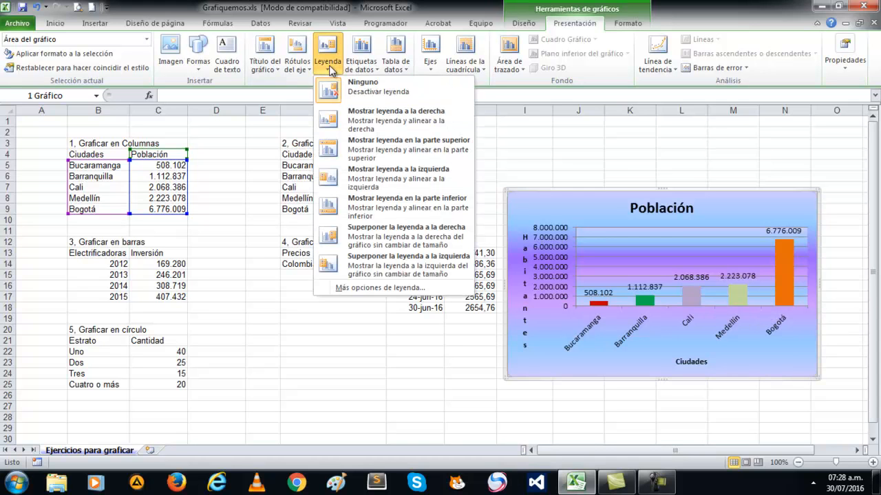
left_click(377, 170)
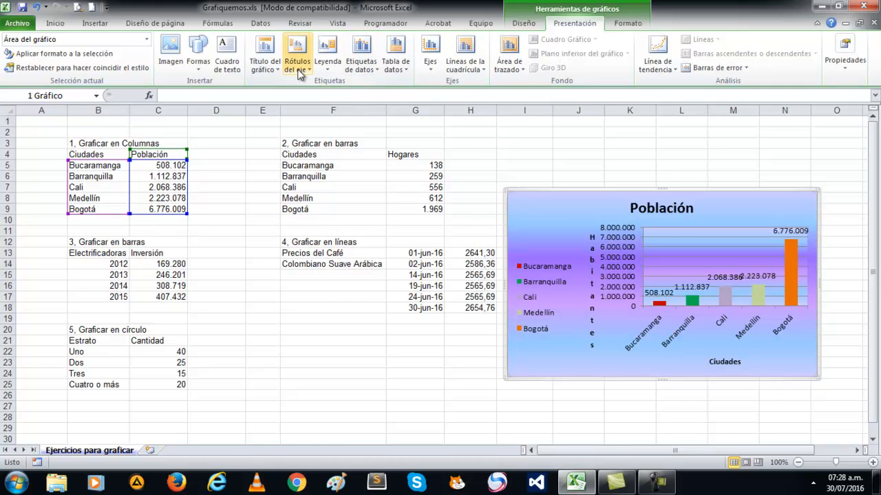
Step: Try the Población chart's legend below the plot and settle on aligning it to the right (Mostrar leyenda a la derecha)
left_click(328, 66)
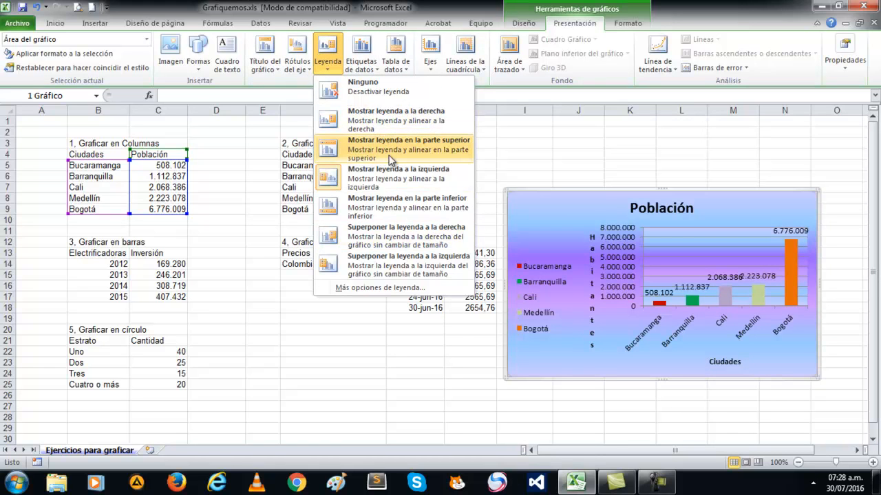
left_click(406, 205)
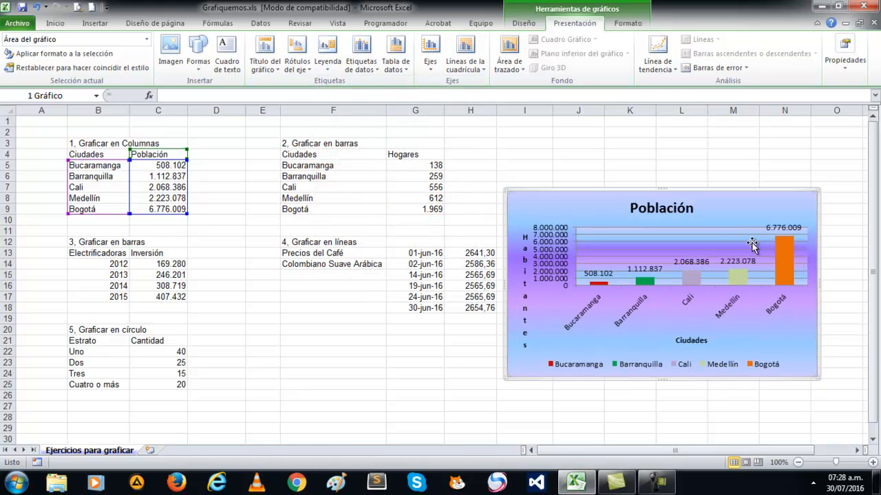
left_click(324, 69)
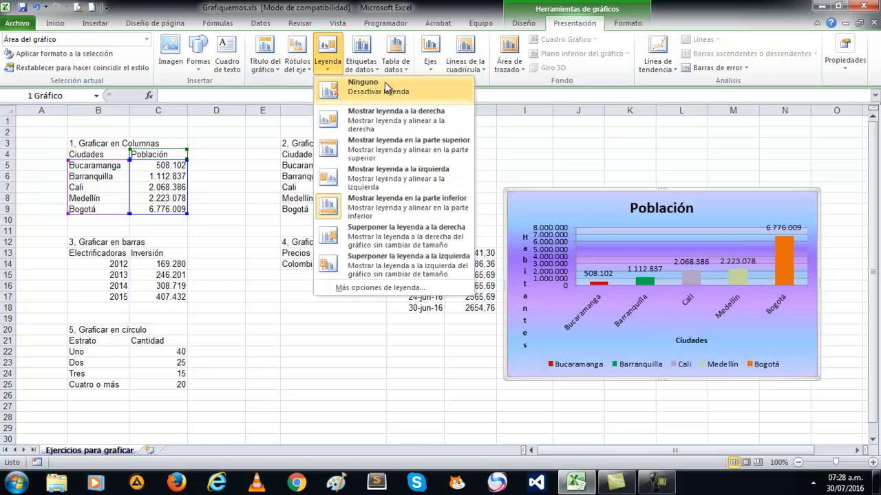
left_click(401, 113)
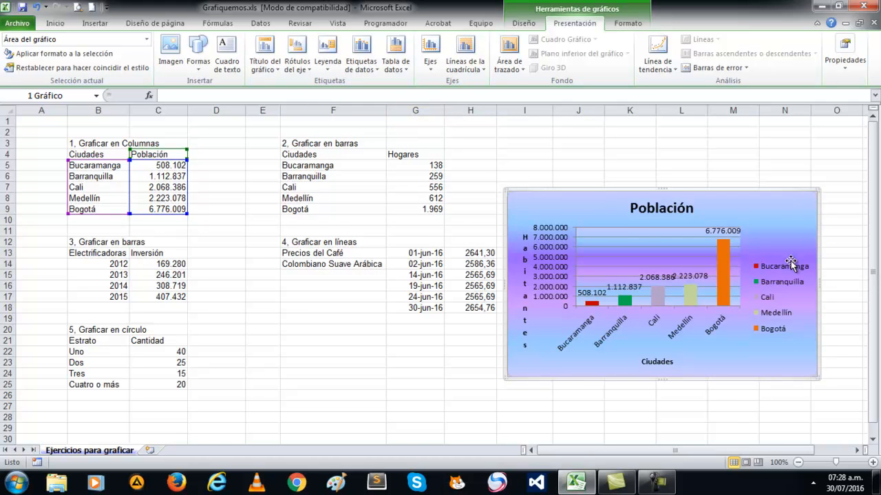
Step: Move the population chart to a new chart sheet named Población
right_click(764, 224)
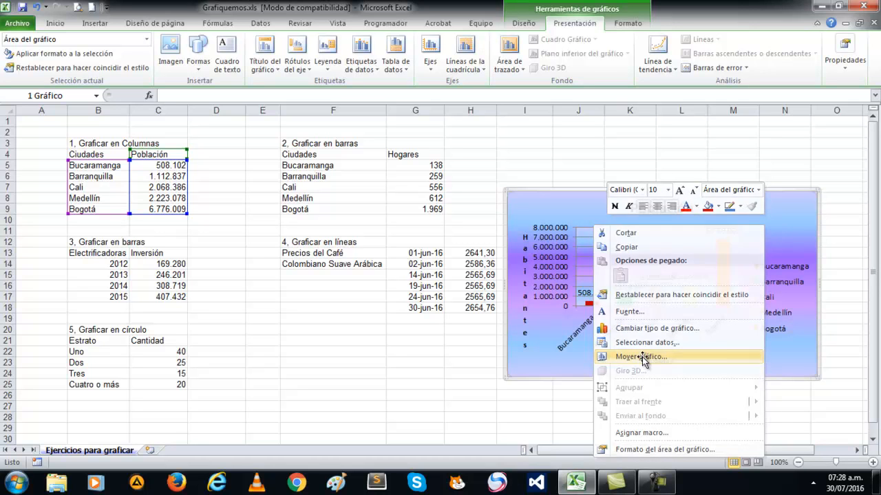
left_click(644, 359)
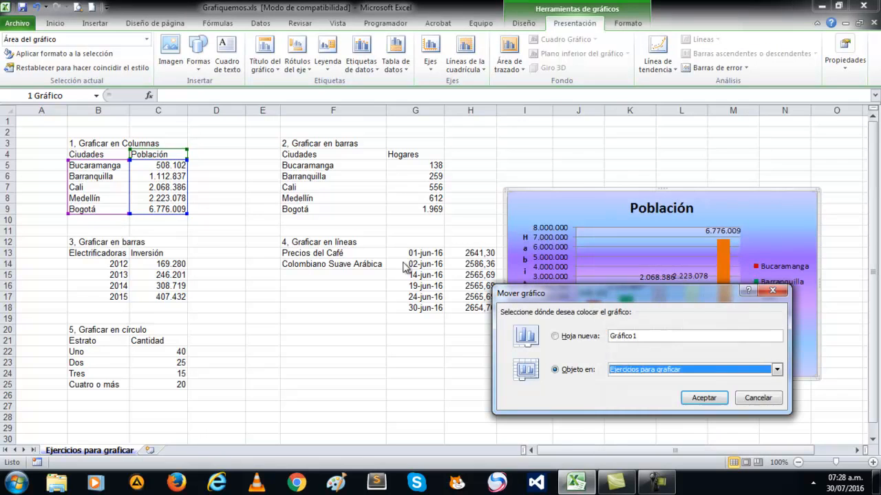
left_click(557, 339)
type("Población")
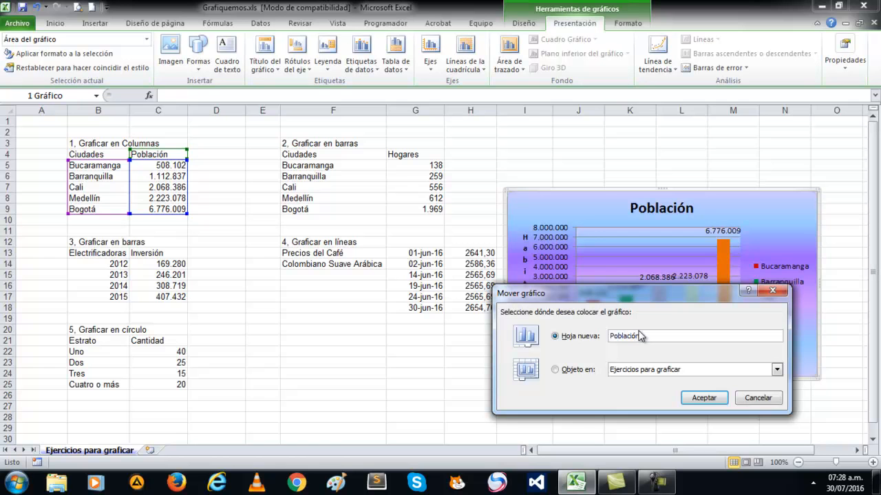
left_click(705, 399)
mouse_move(609, 252)
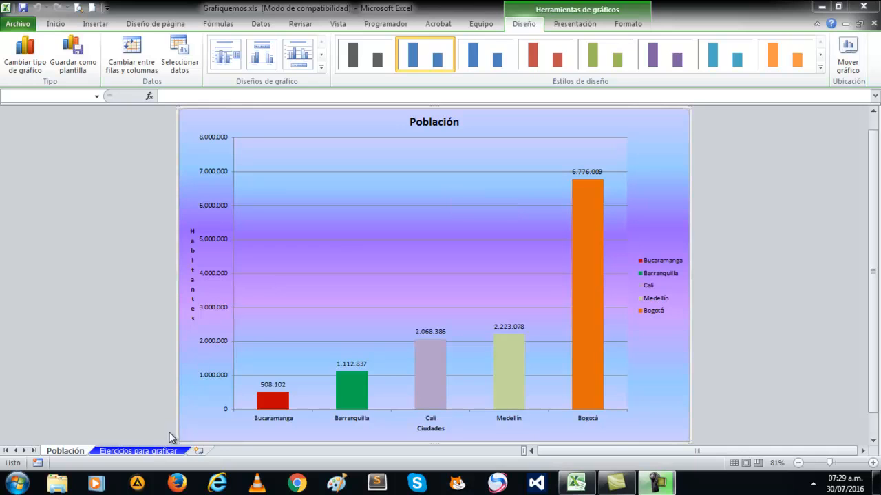
Step: Insert a 2-D clustered bar chart from the Ciudades and Hogares data (F4:G9) on Ejercicios para graficar and place it beside the tables
left_click(158, 450)
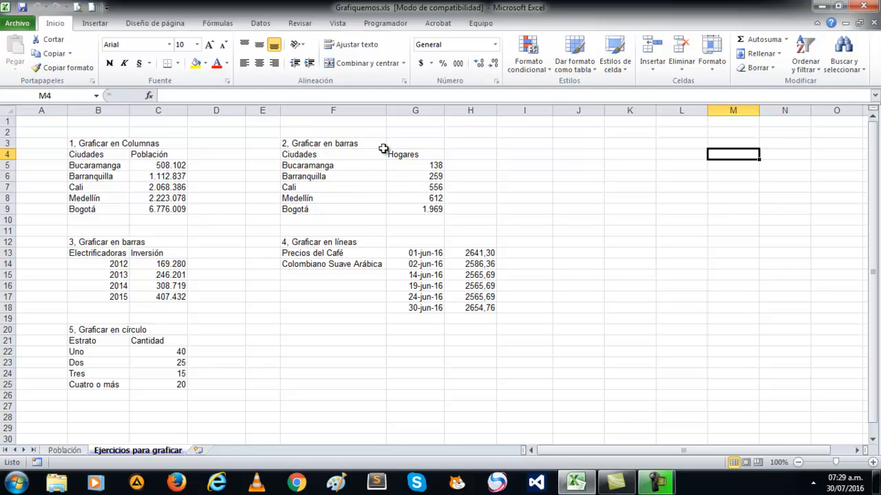
left_click_drag(313, 155, 407, 212)
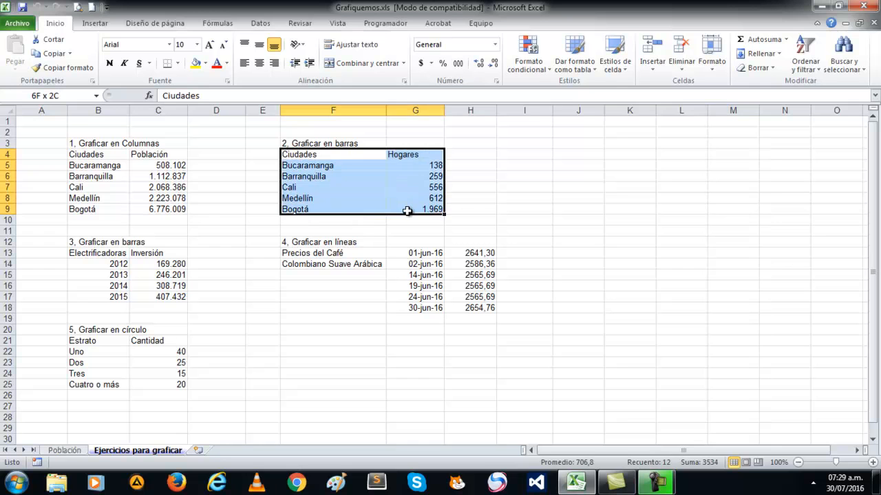
left_click(89, 25)
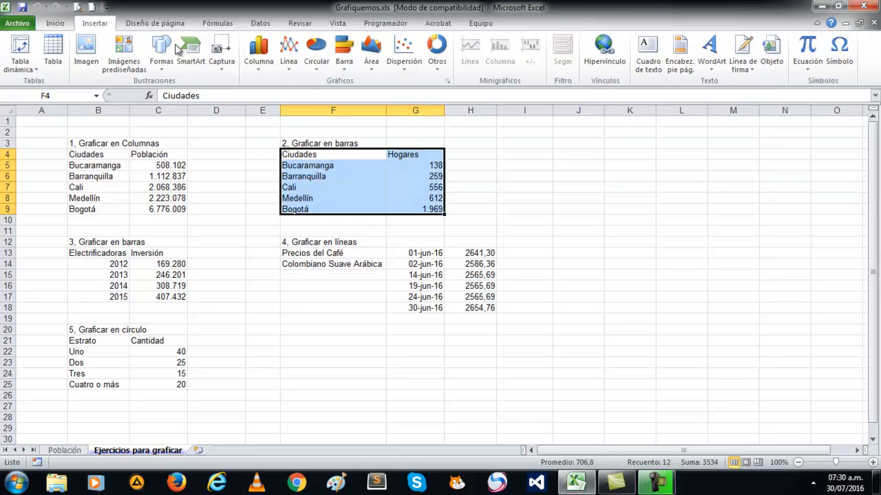
left_click(344, 72)
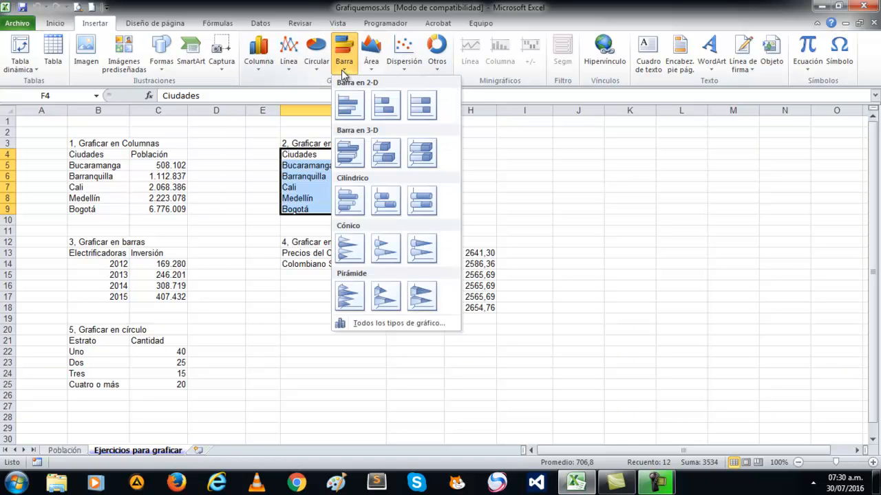
left_click(349, 107)
left_click_drag(564, 229, 791, 205)
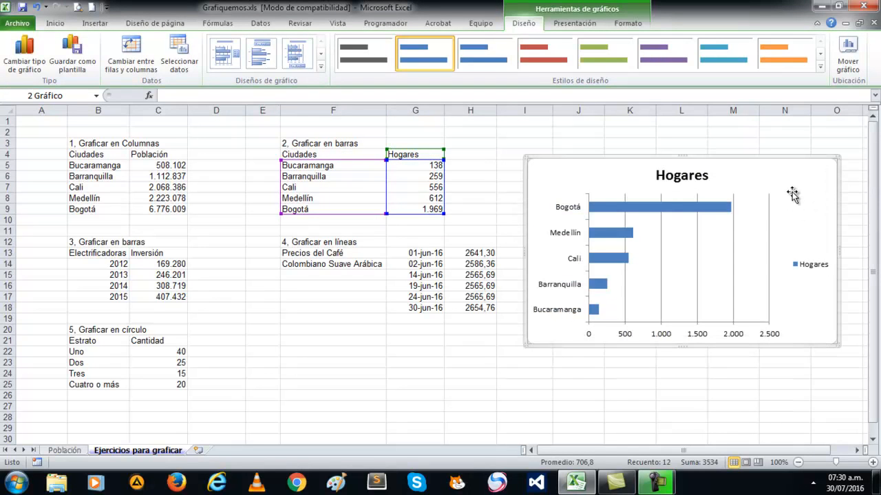
Step: Move the Hogares bar chart to a new chart sheet named Hogares
right_click(798, 184)
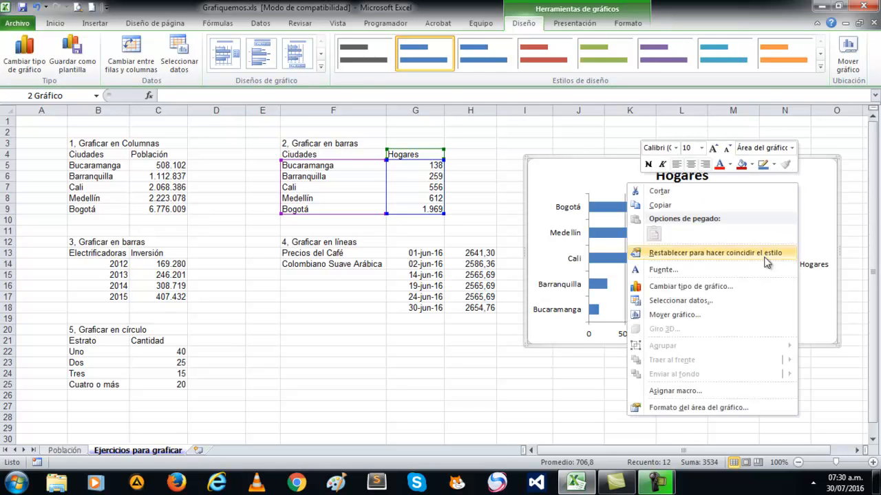
left_click(674, 315)
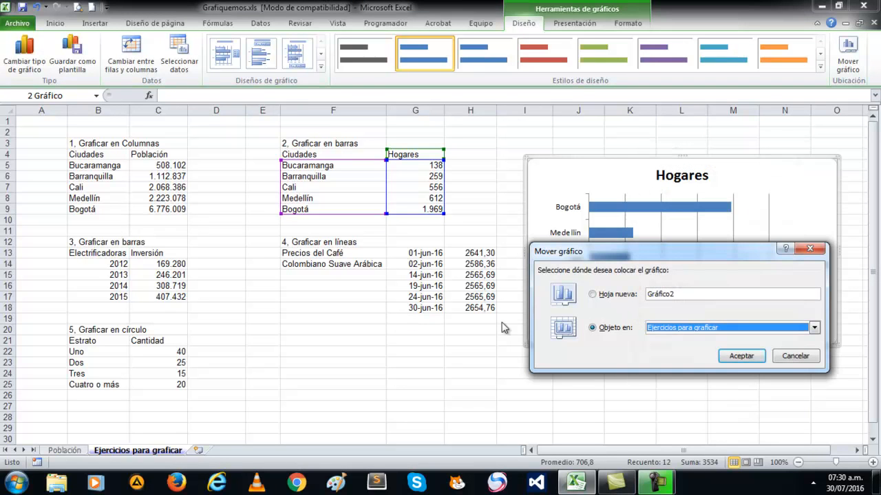
left_click(611, 294)
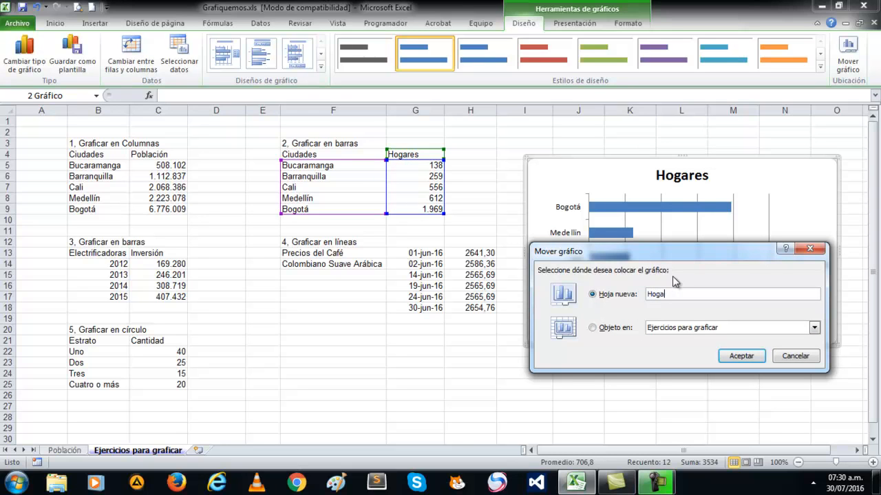
left_click(742, 356)
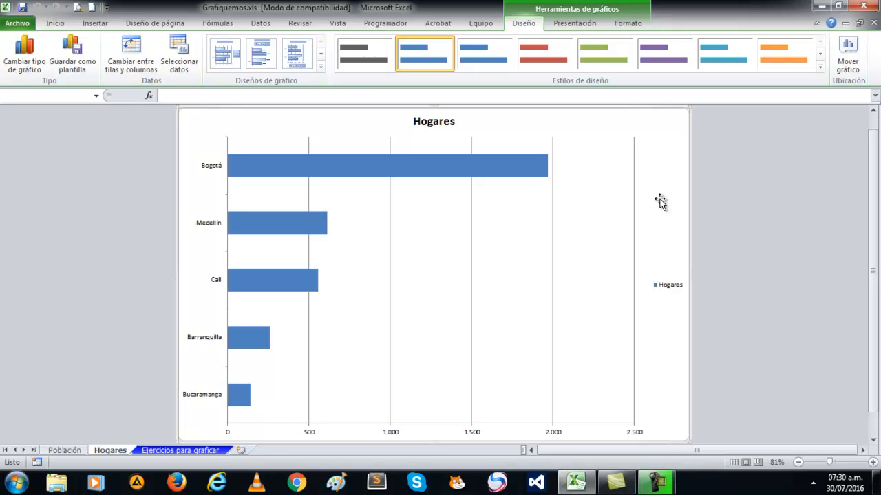
Step: Add data labels at the outside end (Extremo externo) of the bars in the Hogares chart
left_click(575, 24)
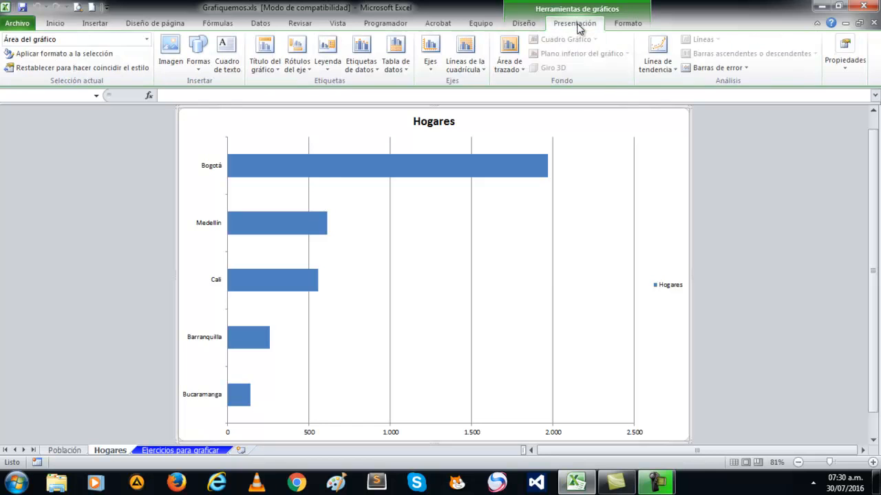
left_click(358, 69)
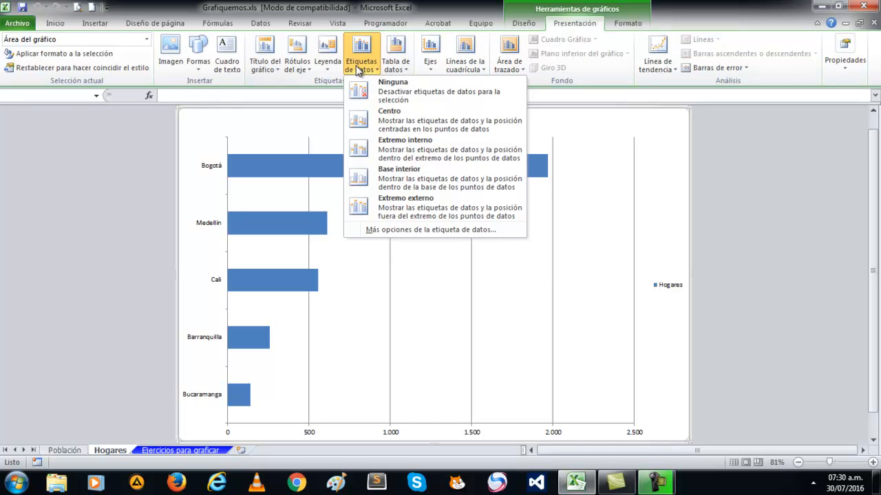
left_click(406, 203)
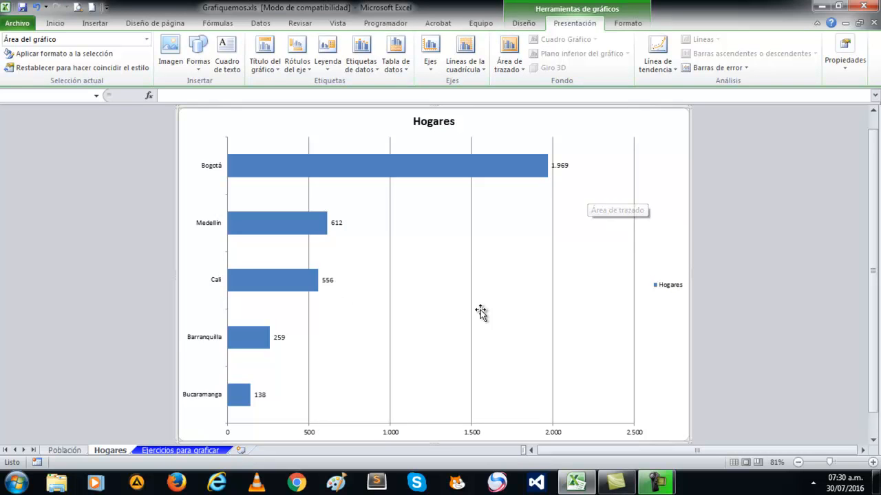
Step: Add a title below the horizontal axis of the Hogares chart and change its text to Cantidad
left_click(302, 70)
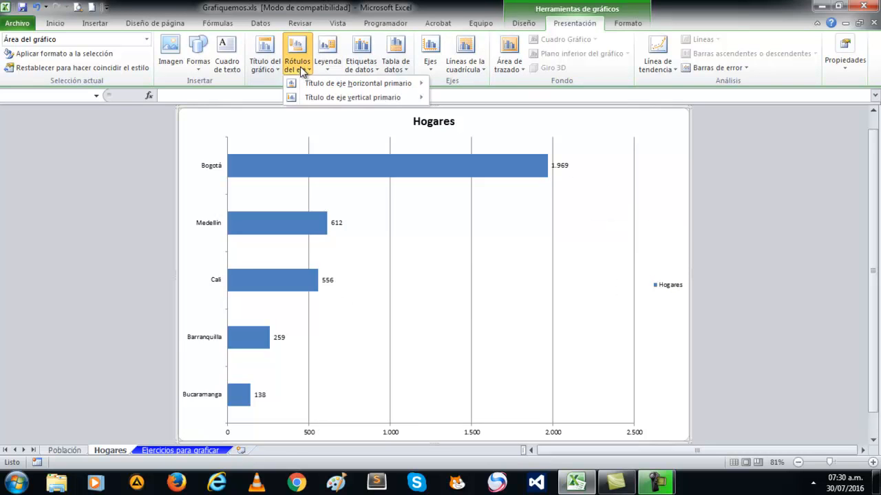
mouse_move(398, 84)
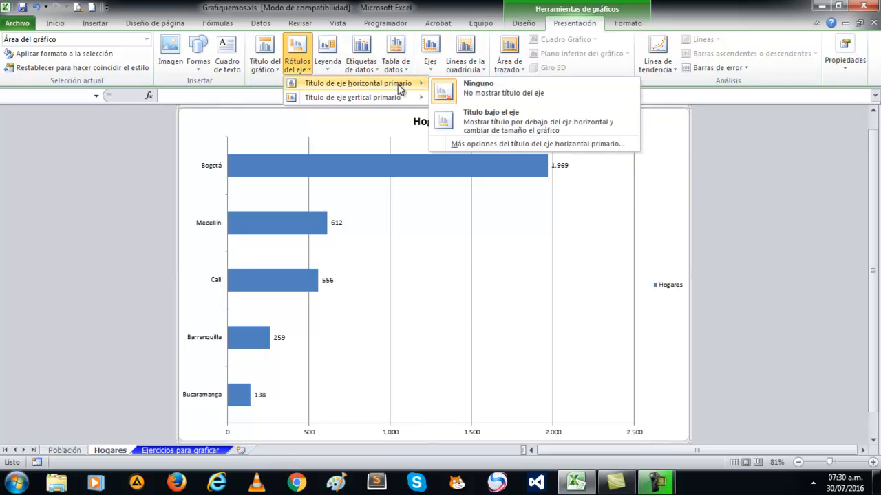
left_click(479, 119)
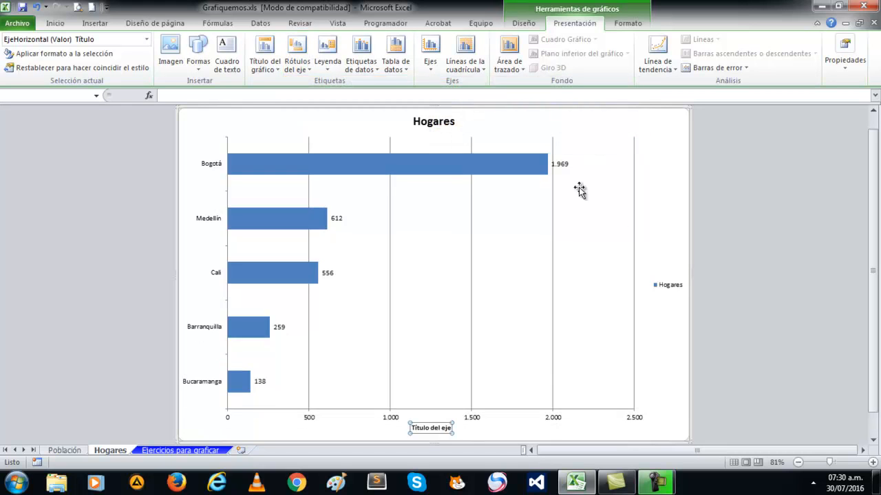
double_click(435, 428)
key("BackSpace")
key("BackSpace")
key("BackSpace")
key("BackSpace")
key("BackSpace")
key("BackSpace")
key("BackSpace")
key("BackSpace")
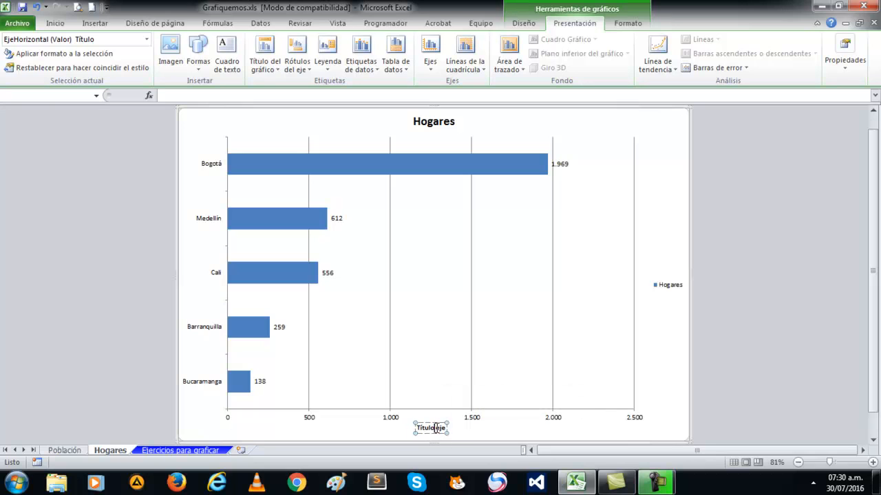
key("Delete")
key("Delete")
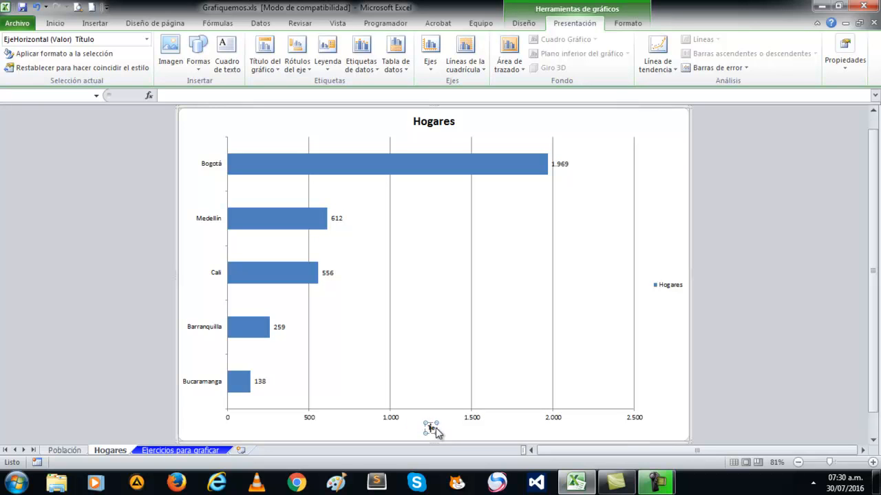
type("Cant")
key("BackSpace")
key("BackSpace")
key("BackSpace")
key("BackSpace")
key("BackSpace")
type("Can")
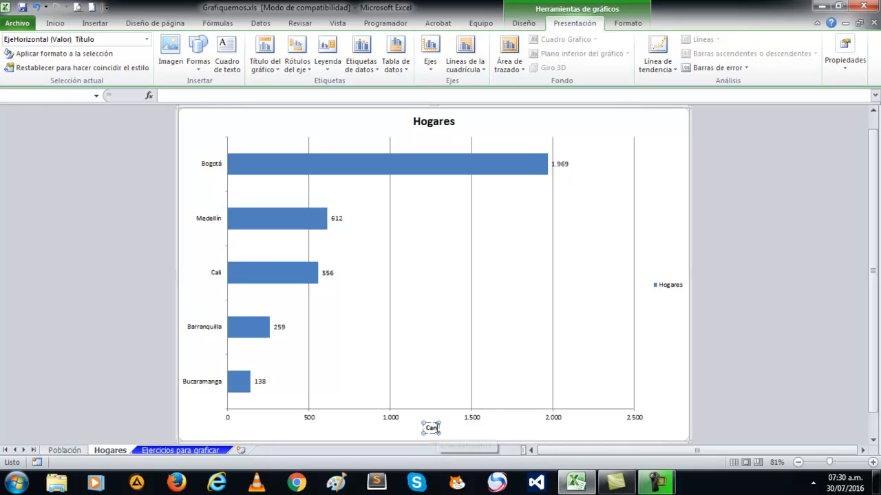
type("tidad")
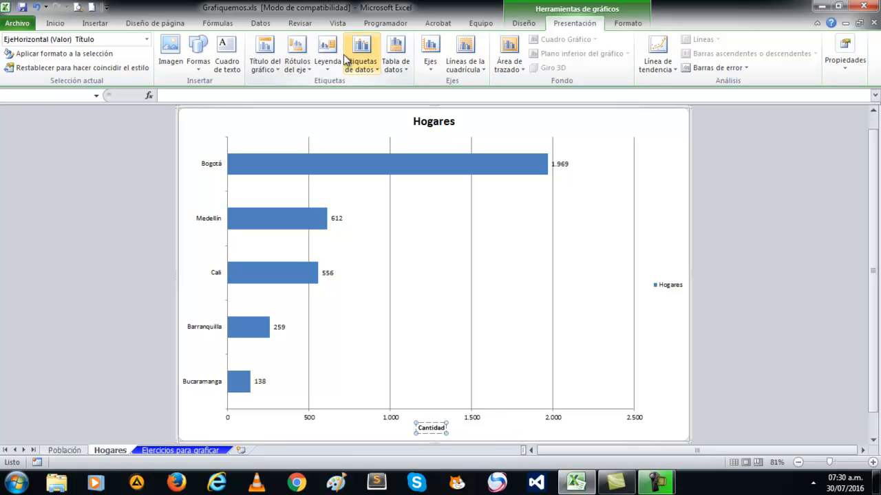
Step: Add a vertical-text title (Título vertical) to the Hogares chart's vertical axis and change its text to Ciudades
left_click(299, 68)
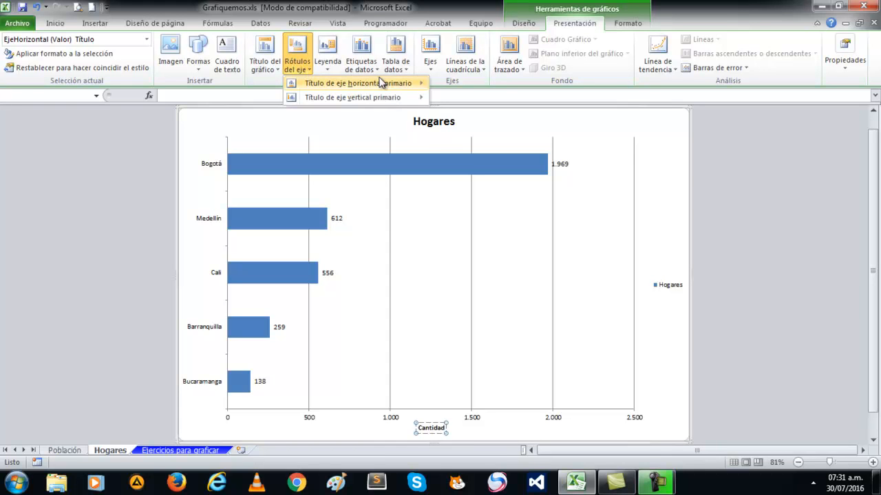
mouse_move(385, 85)
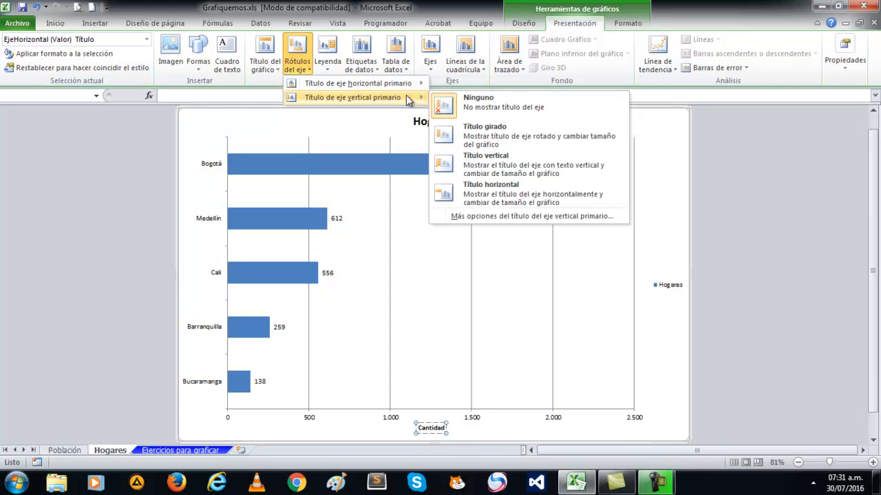
left_click(488, 159)
key("BackSpace")
key("BackSpace")
key("BackSpace")
key("BackSpace")
key("BackSpace")
key("BackSpace")
key("BackSpace")
key("BackSpace")
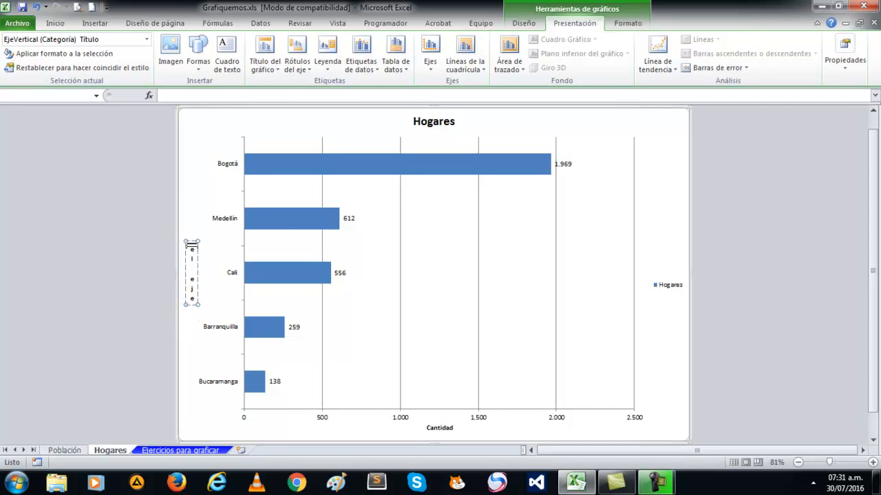
key("Delete")
key("Delete")
key("Delete")
key("Delete")
key("Delete")
key("Delete")
type("Ciudades")
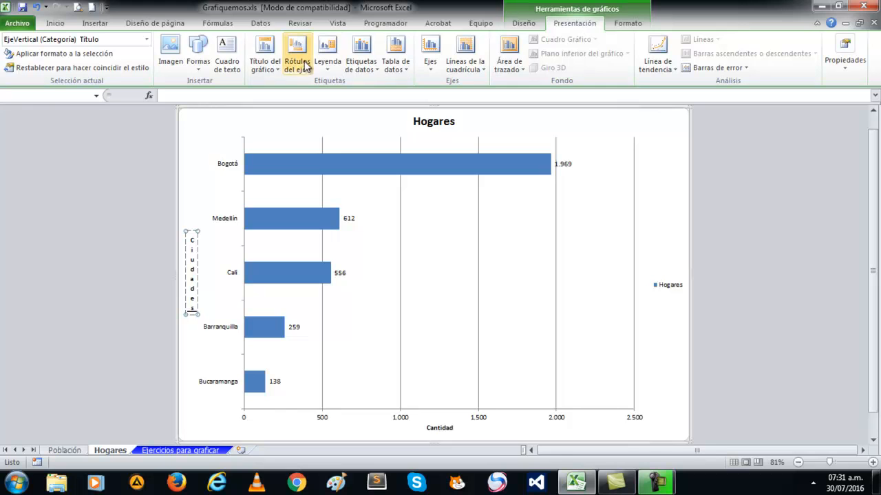
Step: Give the Hogares chart area a gradient fill (Relleno degradado) in light blue and violet, and close the formatting dialog
left_click(672, 142)
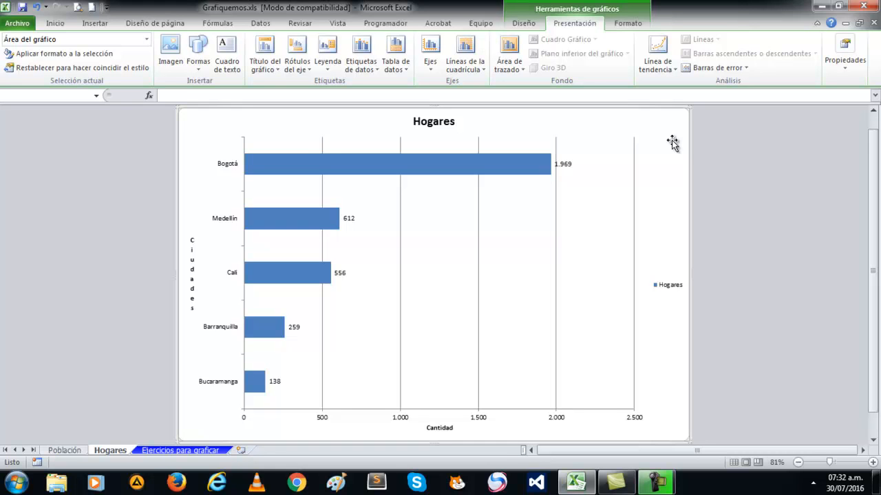
right_click(660, 157)
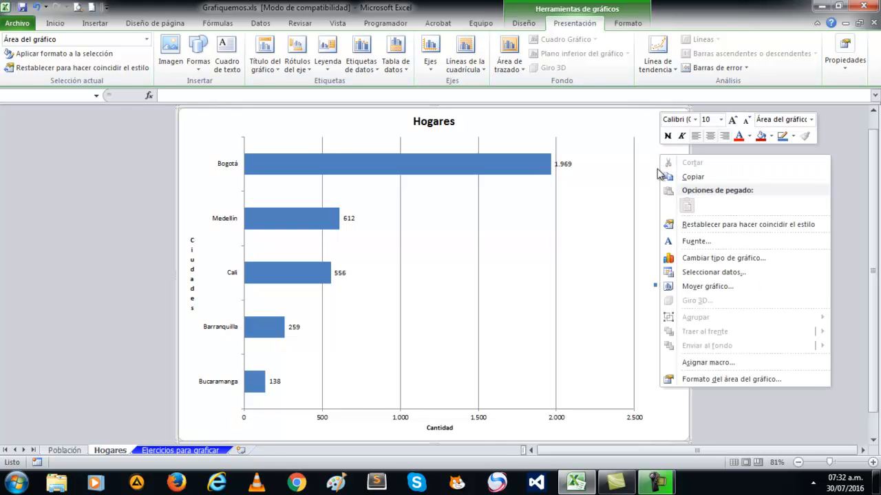
left_click(731, 379)
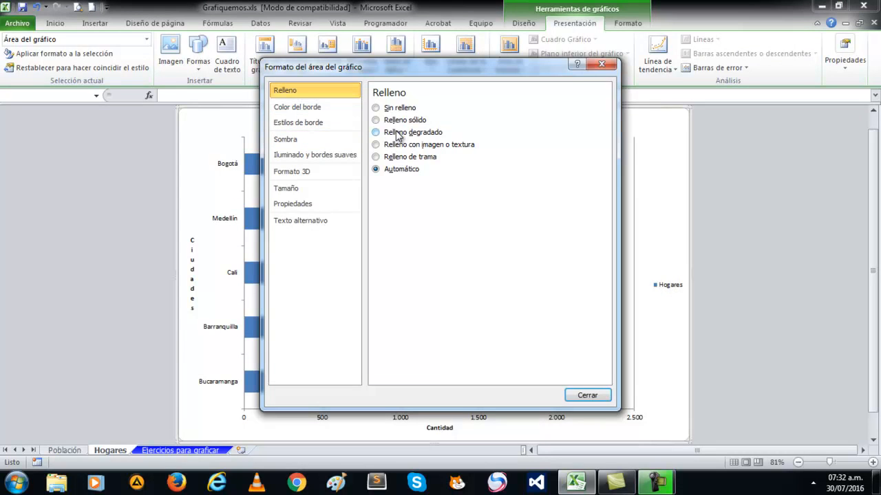
left_click(397, 133)
left_click(595, 396)
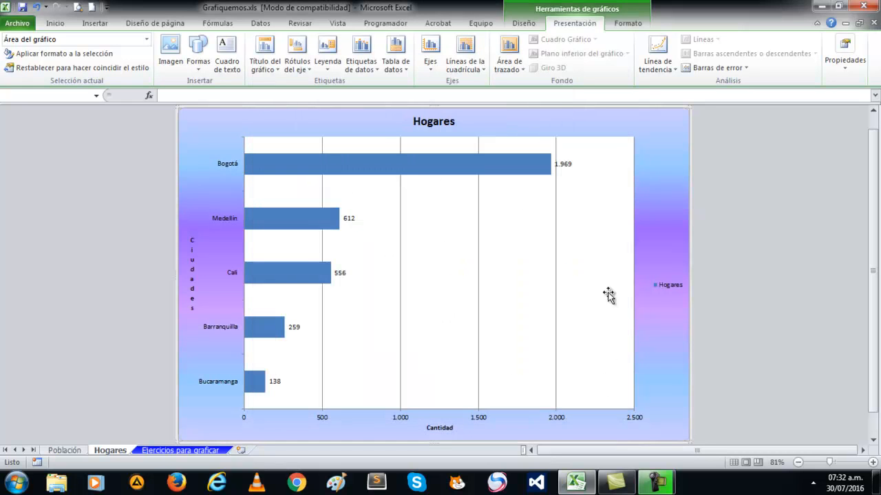
Step: Give the Hogares chart's plot area a gradient fill (Relleno degradado) with the default light blue and violet colours
right_click(599, 229)
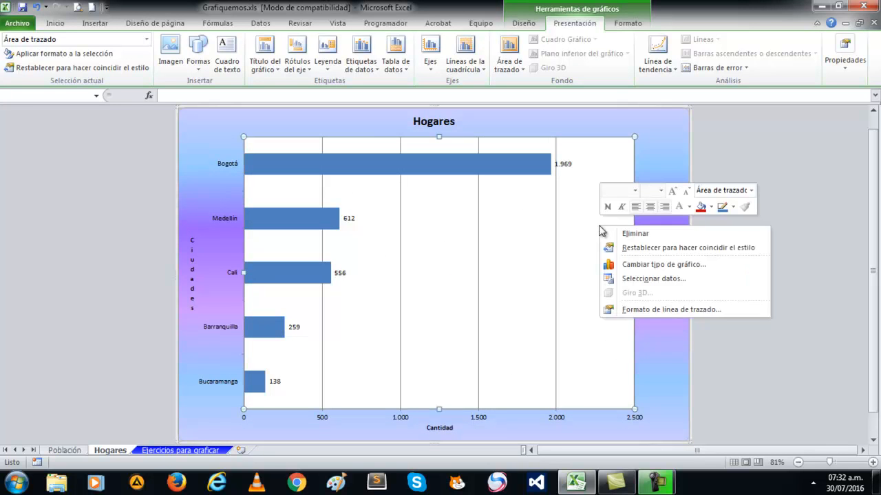
left_click(654, 311)
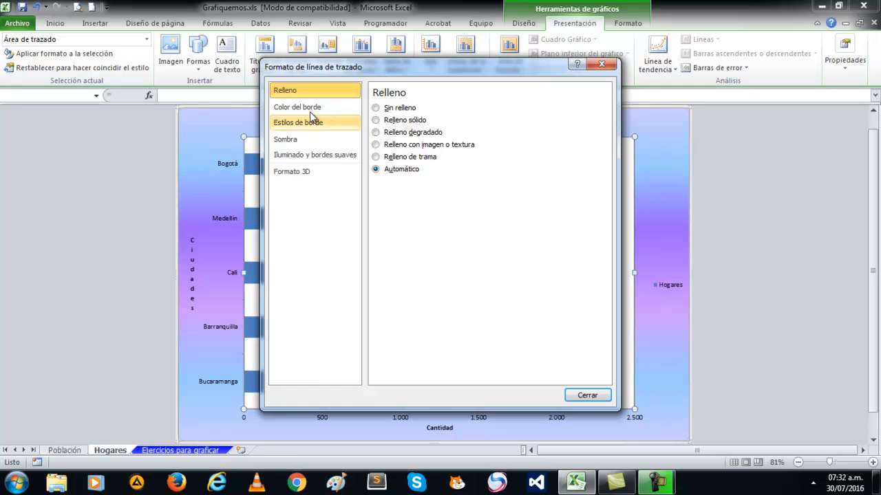
left_click(391, 136)
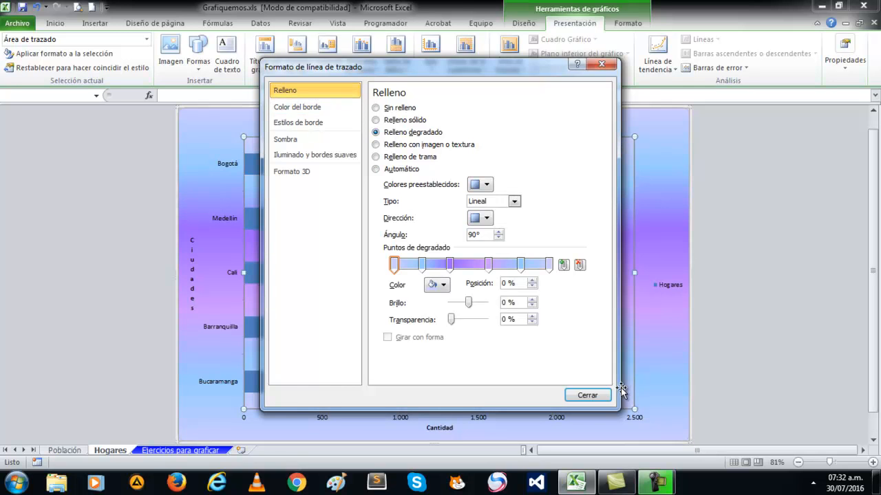
left_click(593, 398)
left_click(674, 191)
Step: Select only the Bogotá bar in the Hogares chart and fill it with the darker orange theme colour
left_click(452, 166)
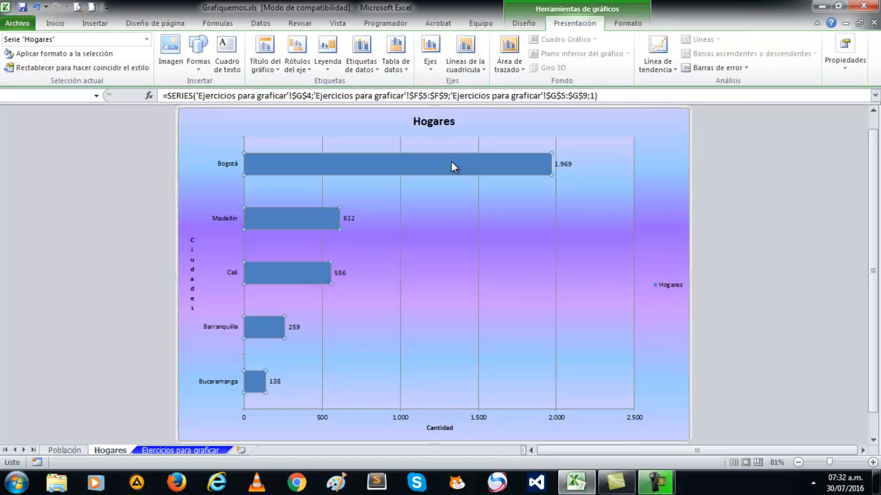
left_click(649, 185)
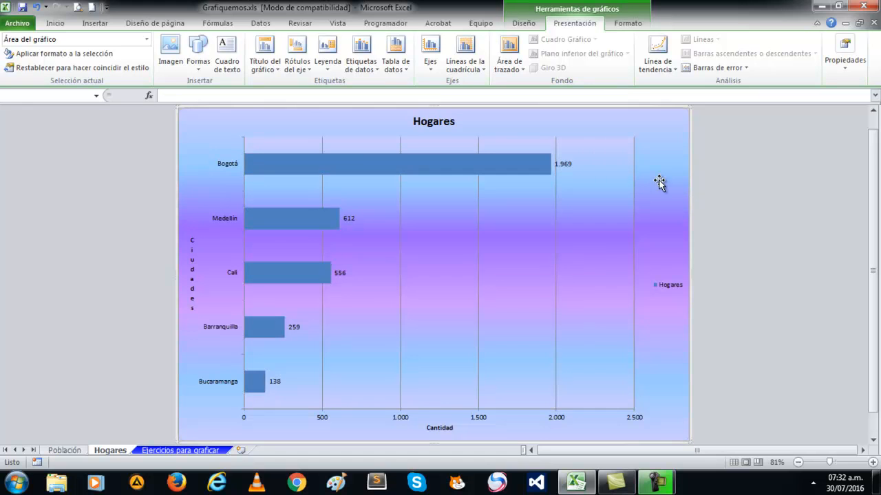
left_click(291, 160)
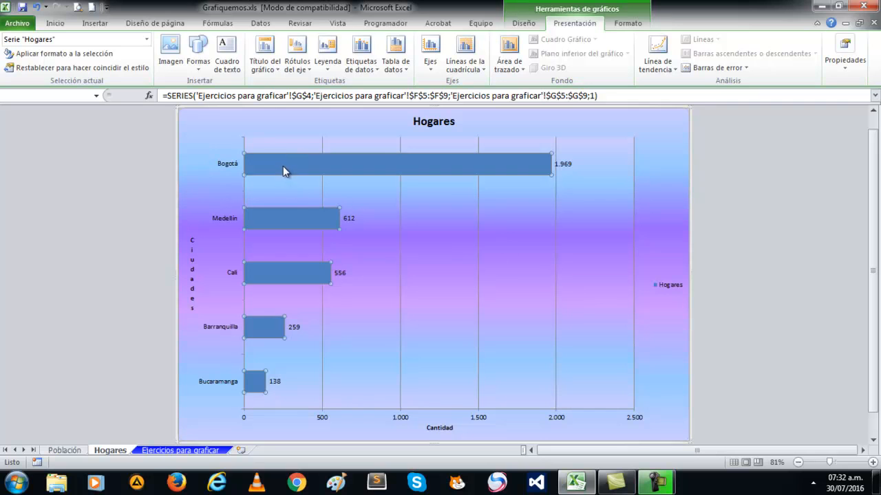
left_click(283, 163)
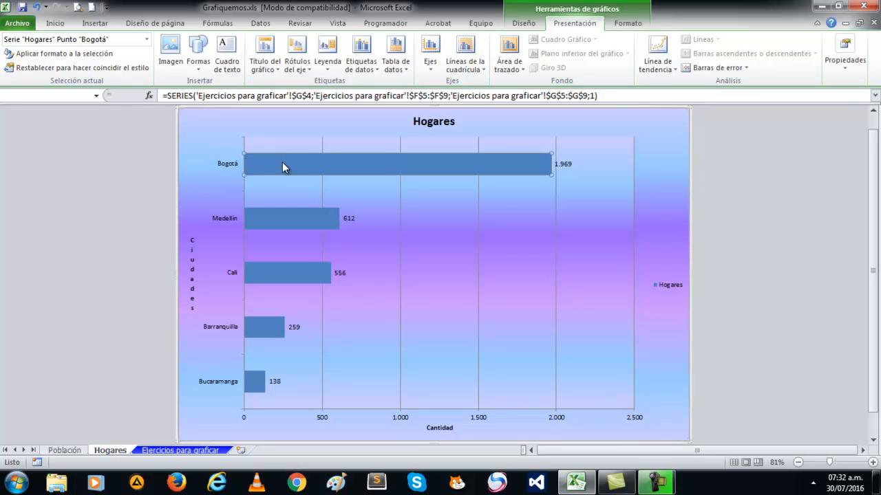
left_click(619, 23)
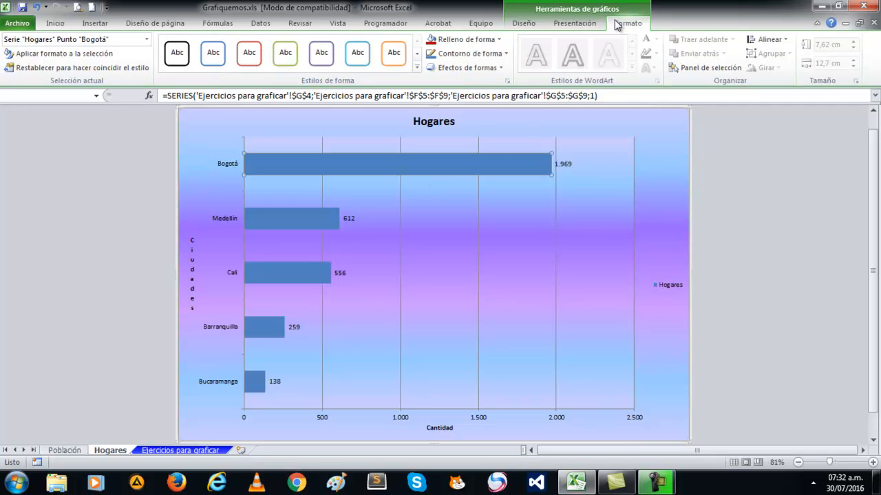
left_click(498, 40)
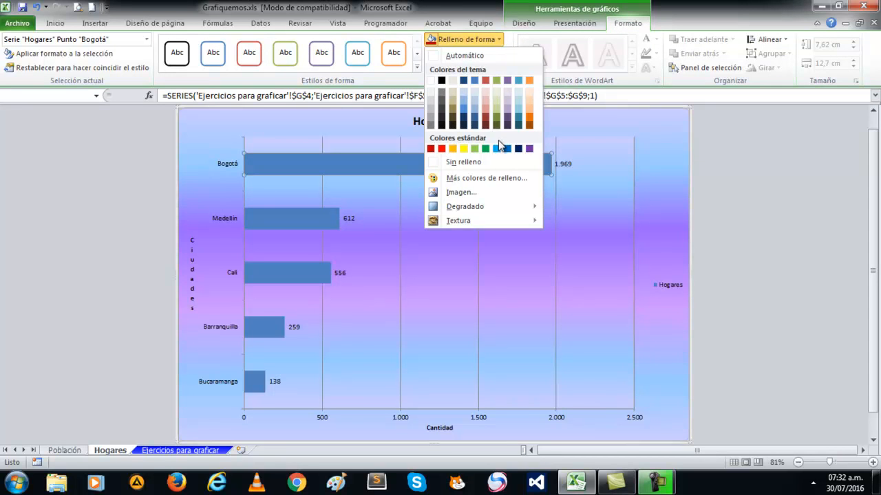
left_click(529, 118)
Step: Fill the Medellín bar with the darker olive green theme colour and the Cali bar with standard red
left_click(298, 219)
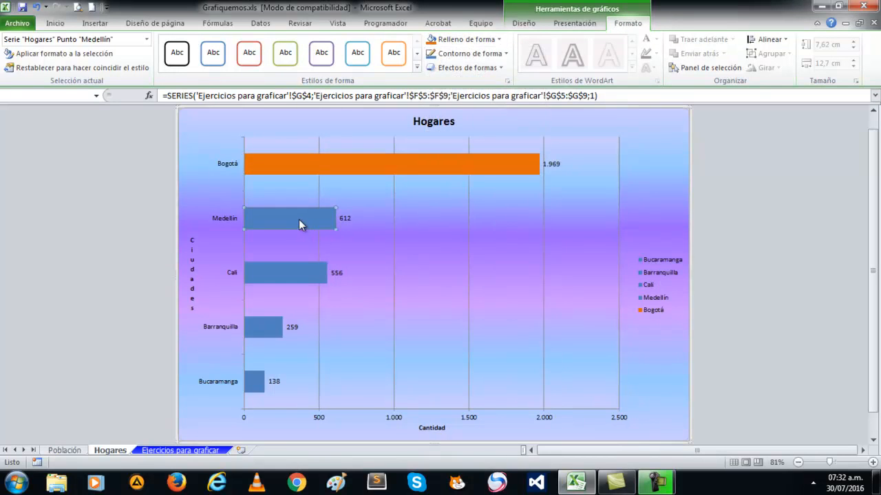
left_click(462, 39)
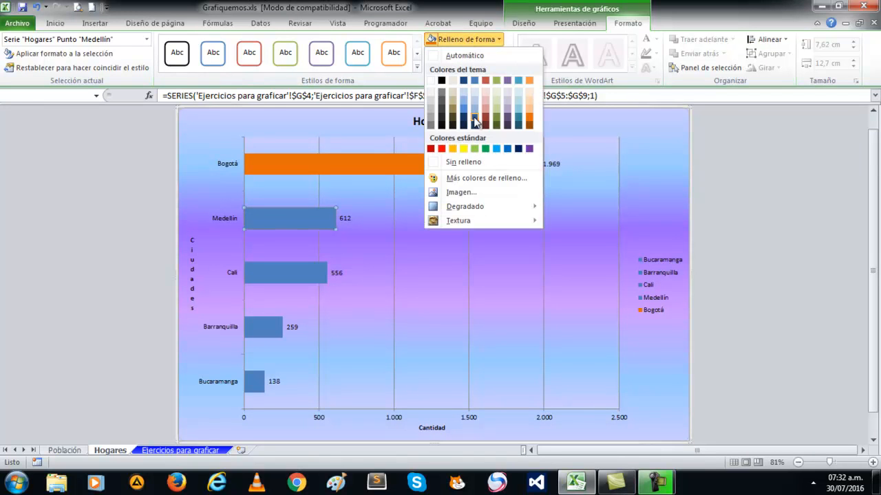
left_click(496, 116)
left_click(302, 276)
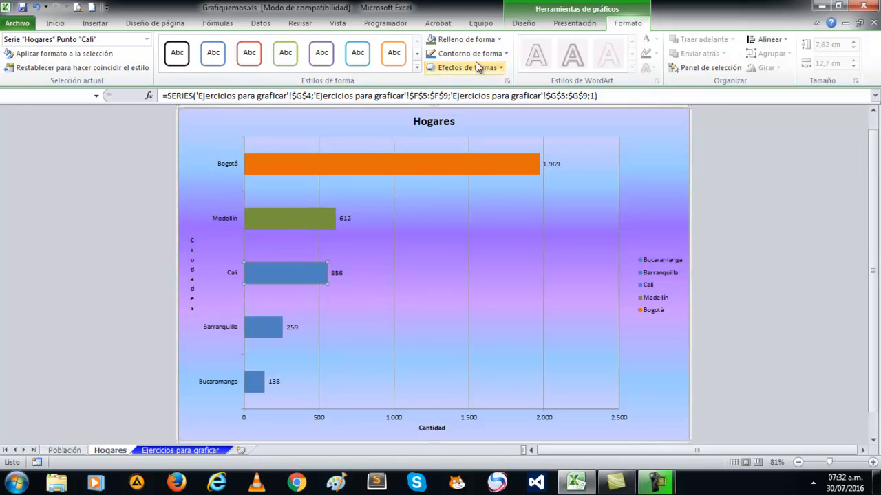
left_click(465, 39)
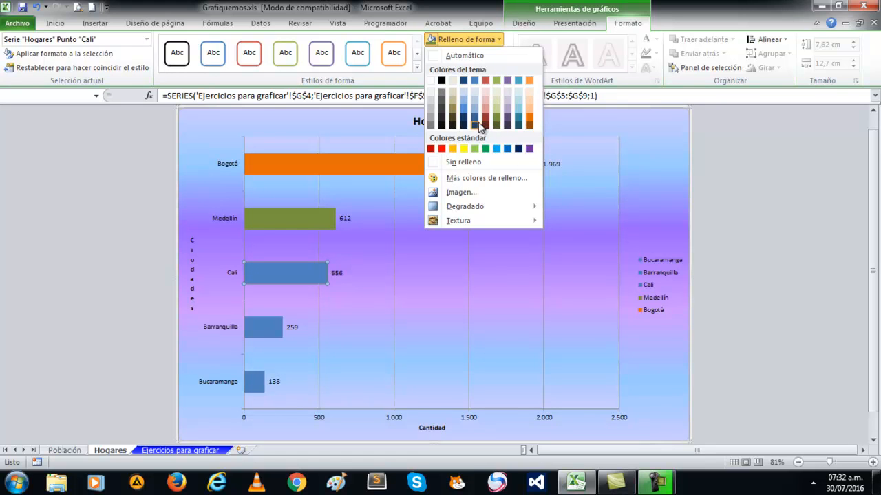
left_click(441, 148)
Step: Fill the Barranquilla bar with a medium green from the additional fill colours palette (Más colores de relleno)
left_click(262, 326)
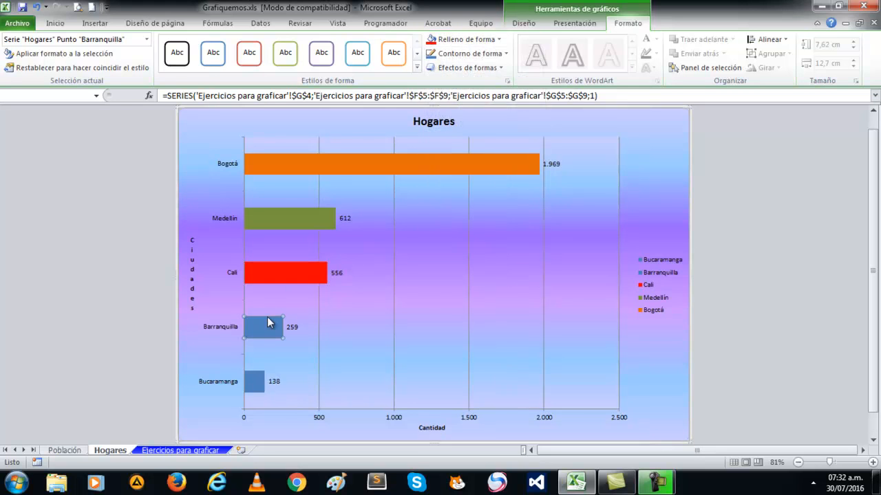
left_click(496, 40)
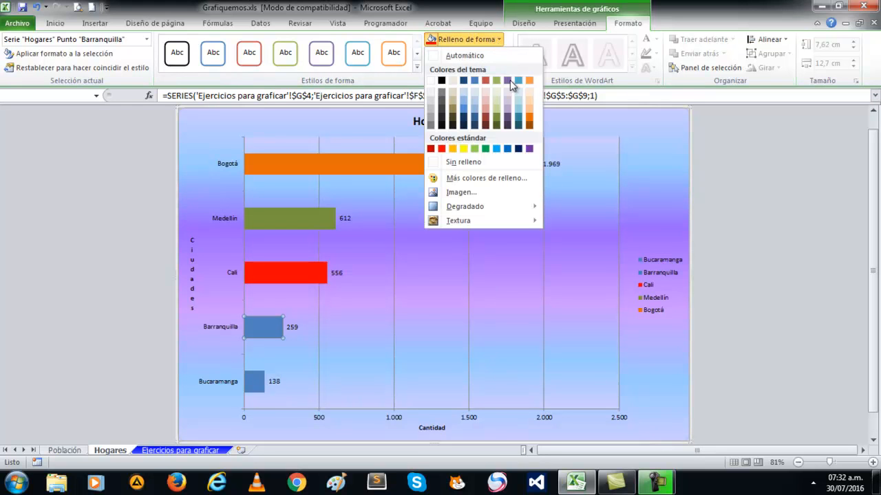
left_click(481, 178)
left_click(455, 282)
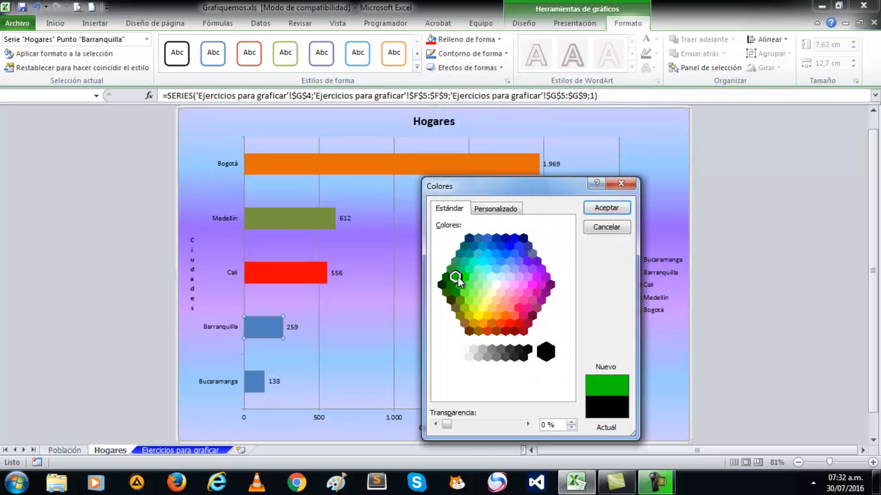
left_click(606, 207)
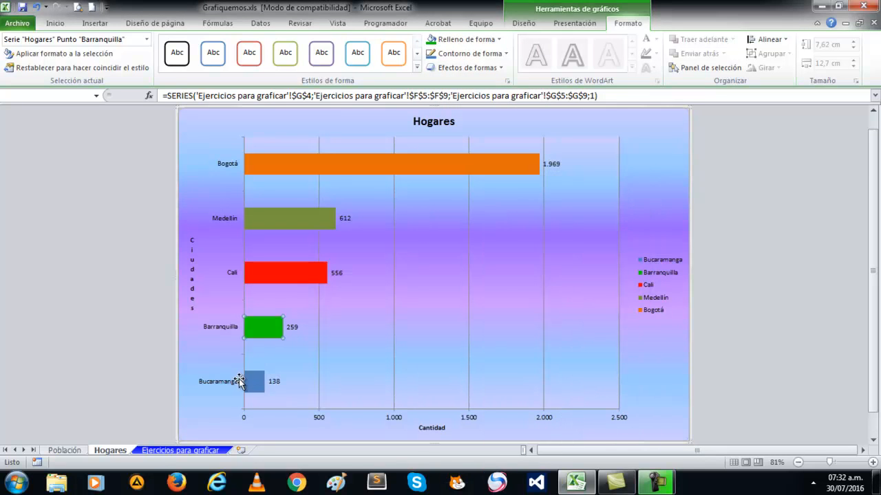
Step: Fill the Bucaramanga bar with a bright magenta from the additional fill colours palette and deselect the bar
left_click(247, 383)
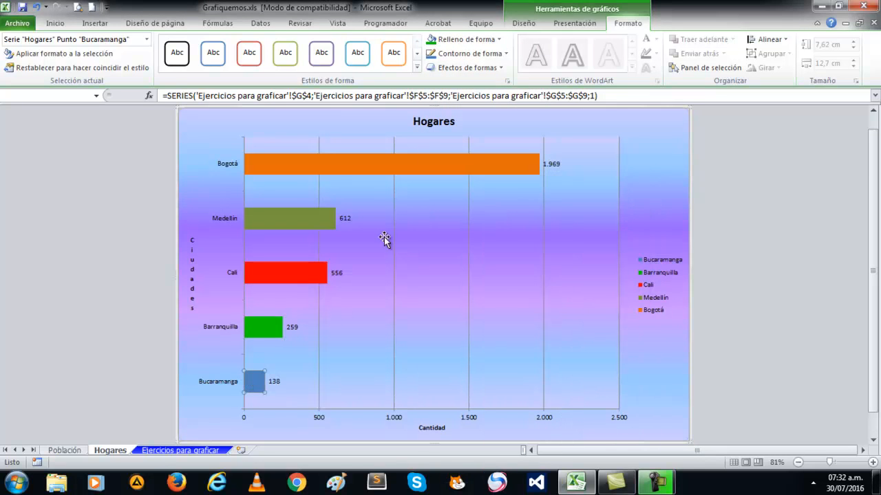
left_click(498, 40)
left_click(476, 201)
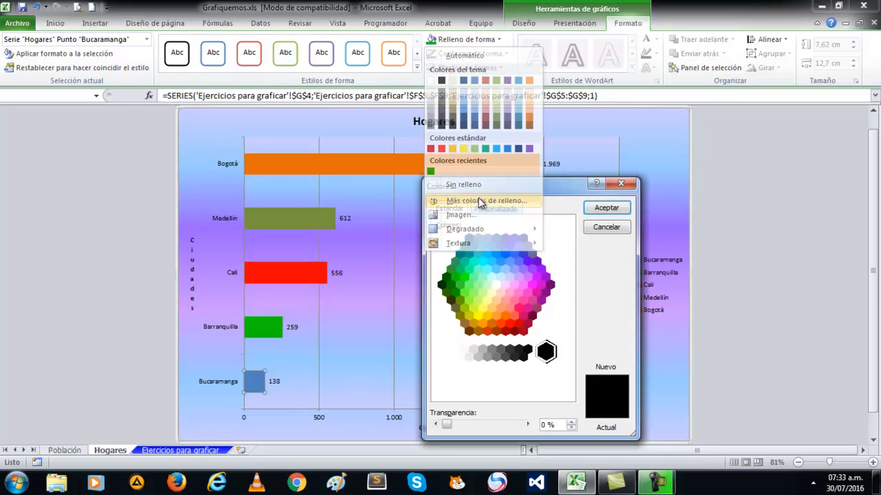
left_click(537, 288)
left_click(613, 206)
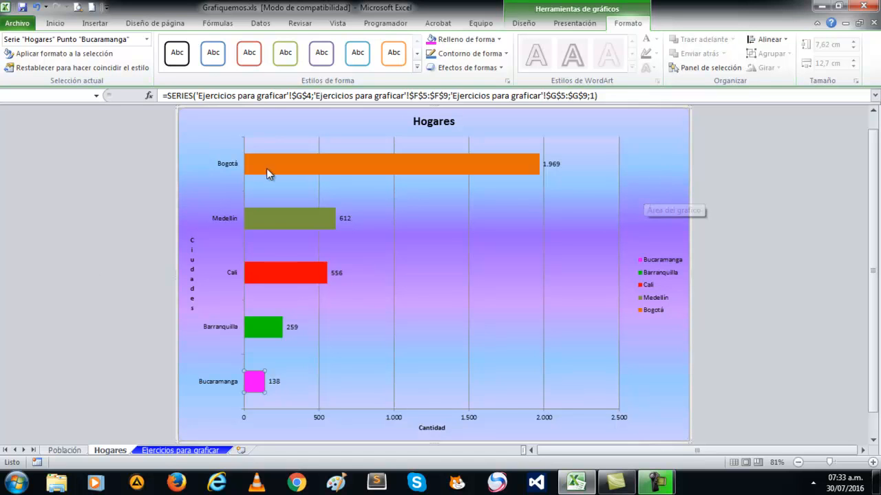
left_click(658, 192)
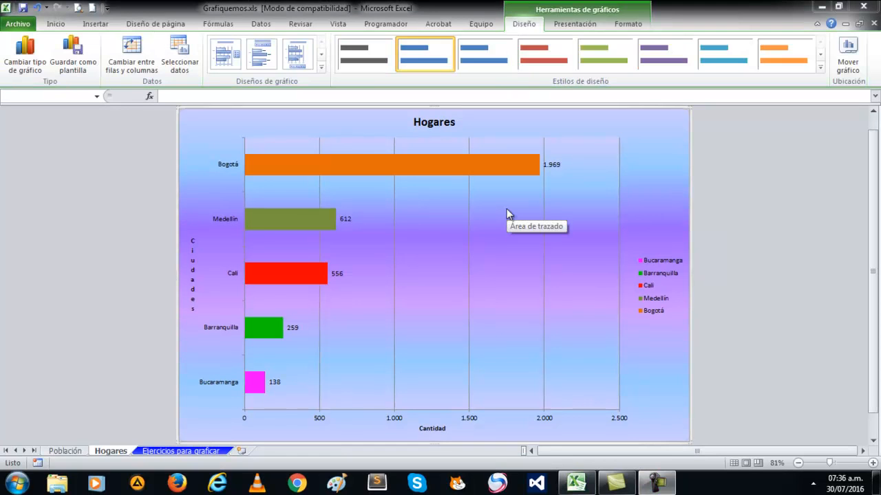
Step: On the Ejercicios para graficar sheet, create a 2-D bar chart from the Inversión data in C13:C17 and place it beside the tables
left_click(187, 451)
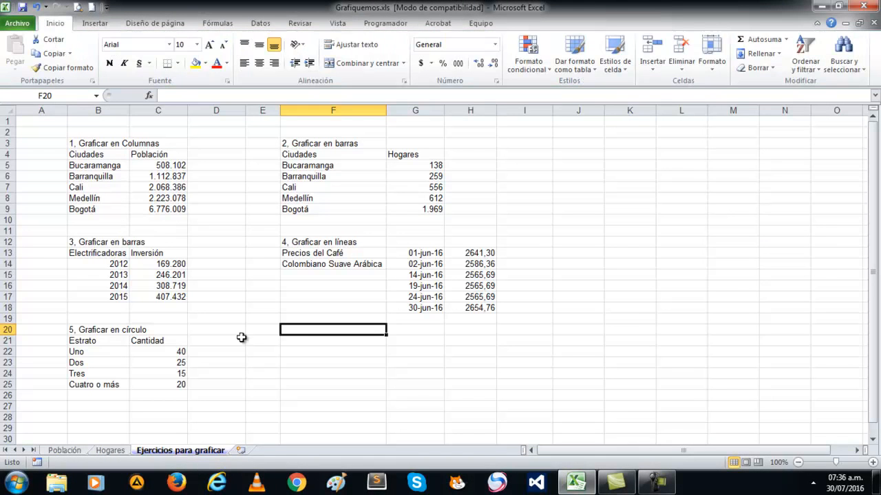
left_click(230, 278)
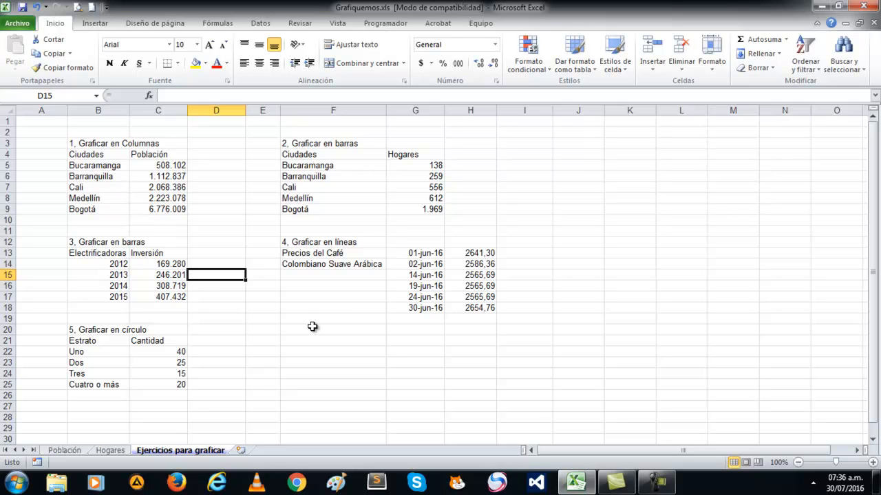
left_click_drag(157, 253, 158, 298)
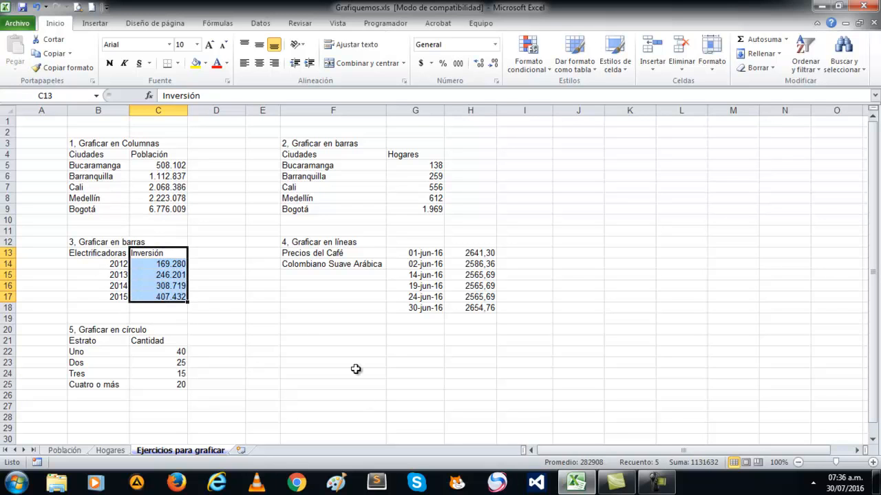
left_click(95, 23)
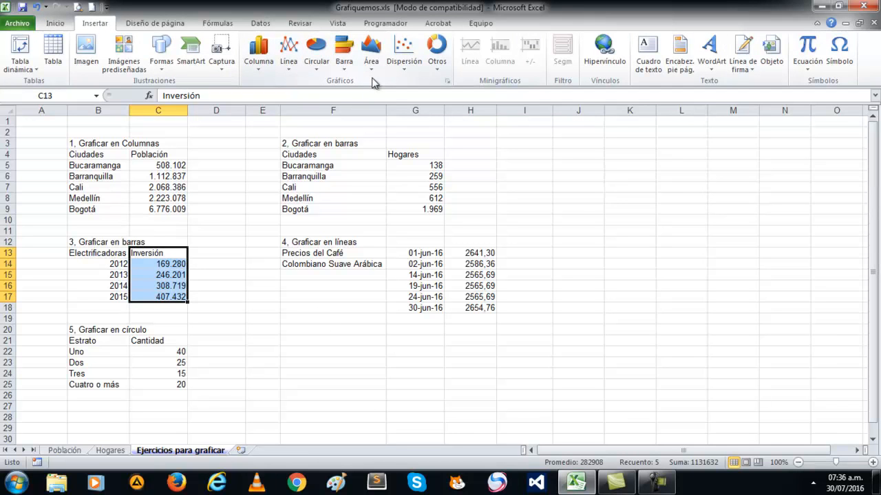
left_click(344, 56)
left_click(349, 105)
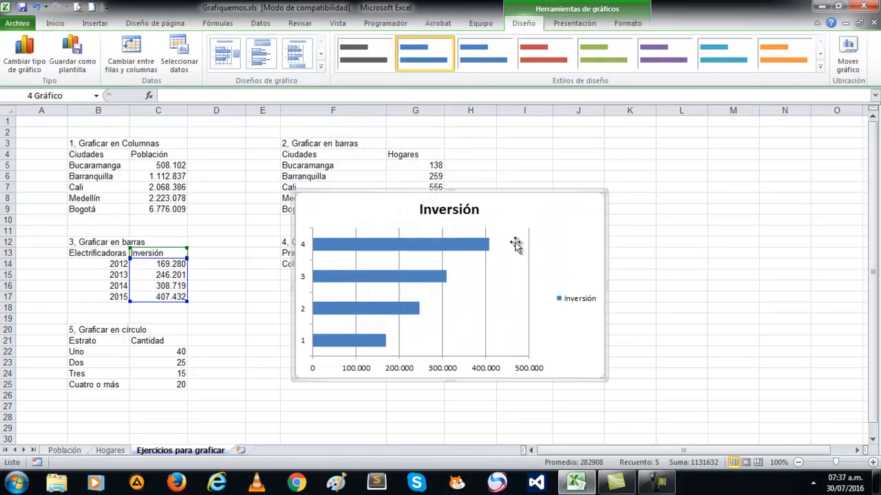
left_click_drag(566, 237, 772, 196)
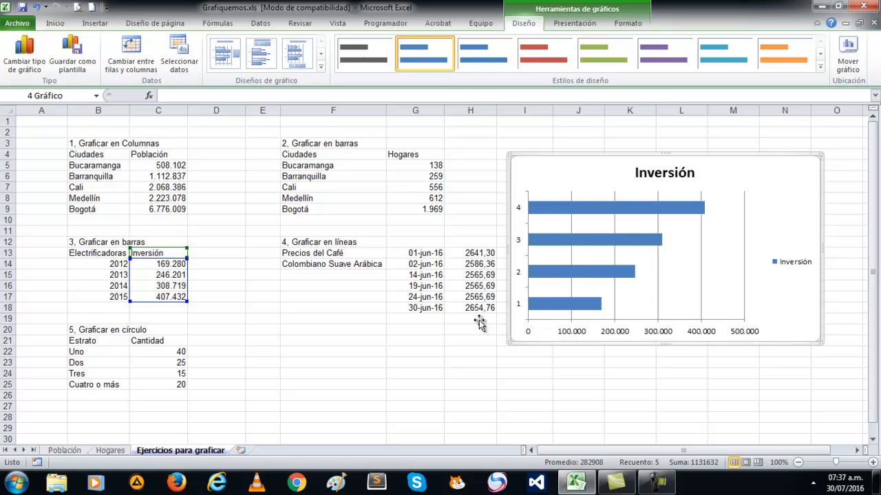
Step: Set the Inversión chart's category axis labels to the years 2012 to 2015 in cells B14:B17
right_click(786, 195)
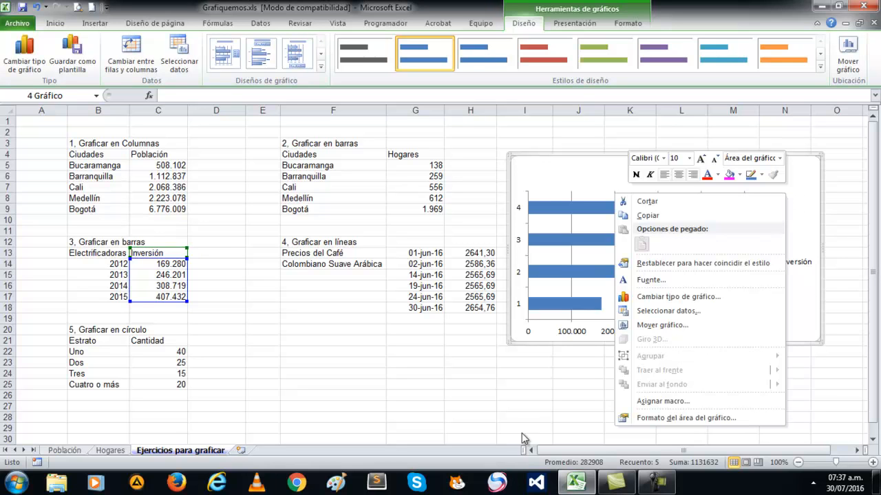
key("Escape")
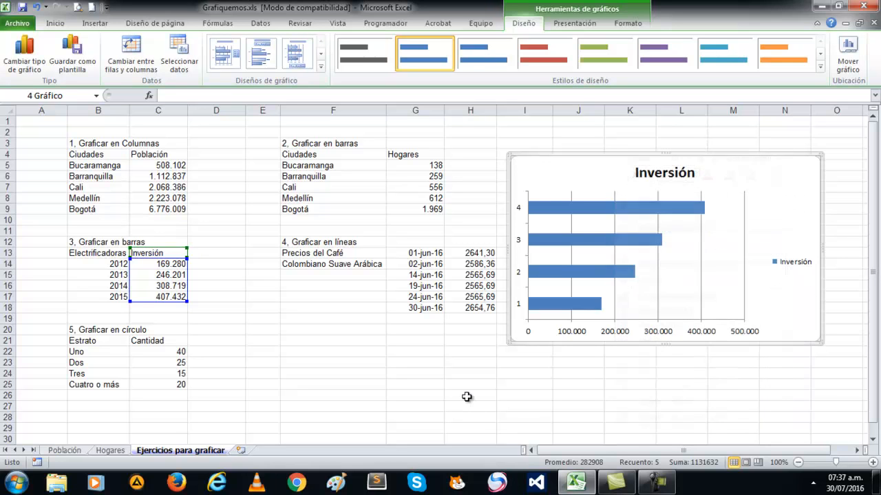
right_click(794, 194)
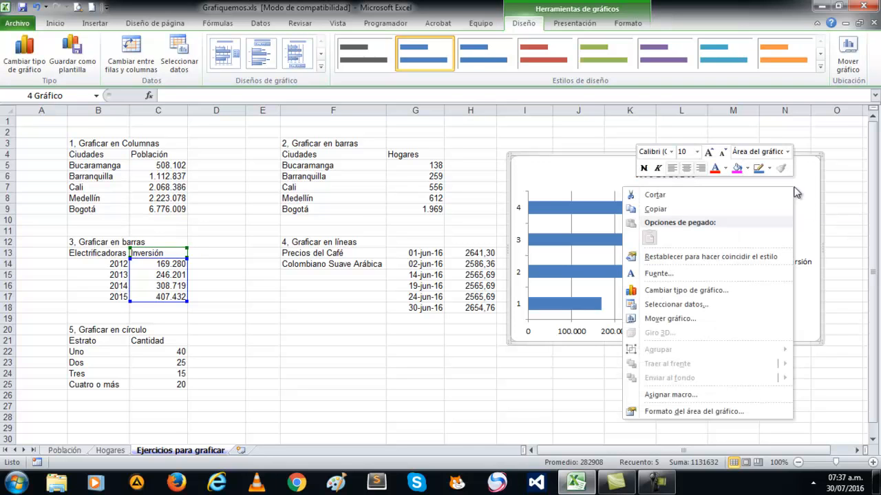
left_click(680, 306)
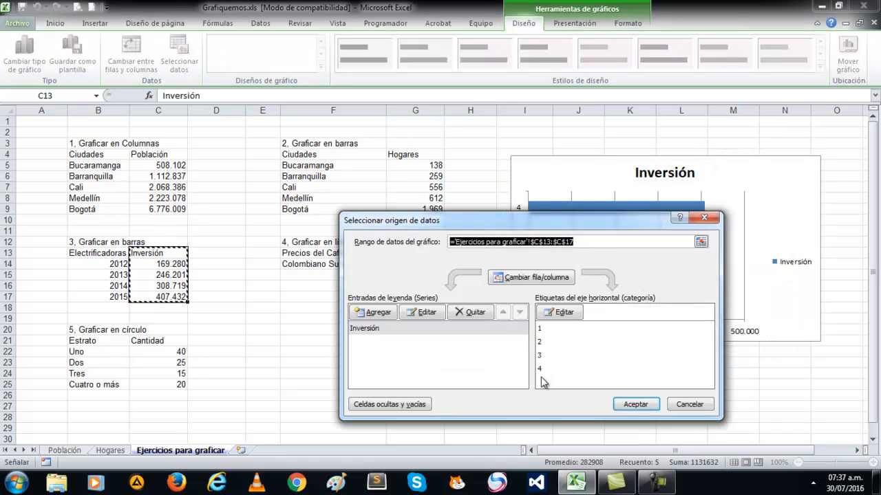
left_click(569, 315)
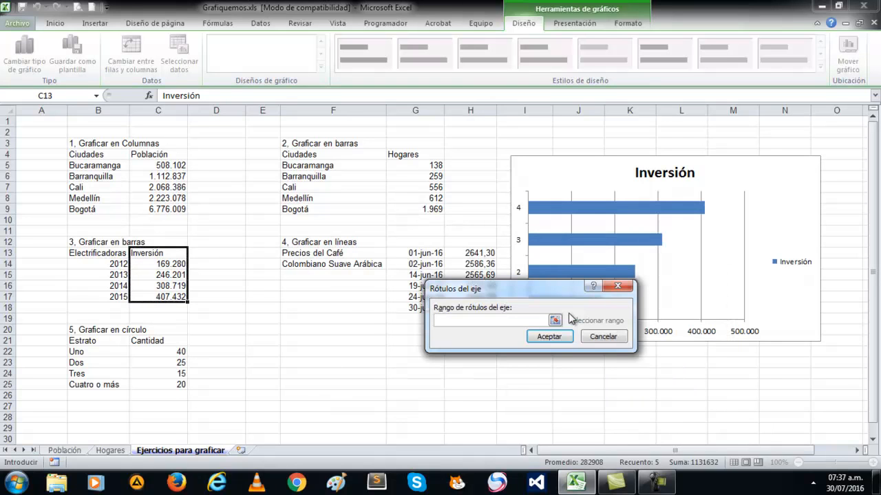
left_click_drag(114, 264, 105, 295)
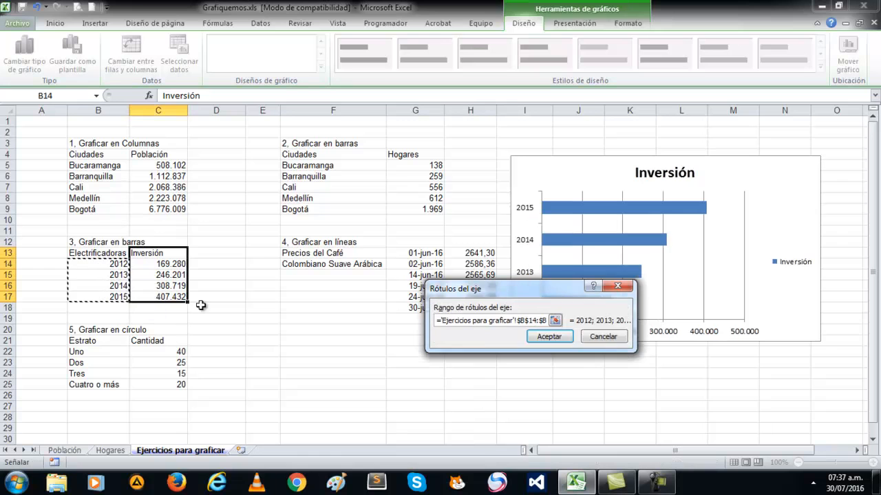
left_click(548, 337)
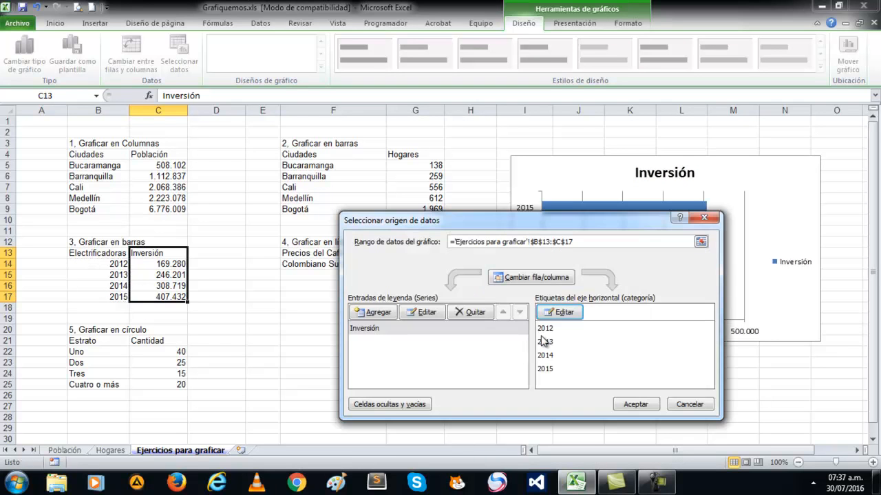
left_click(634, 403)
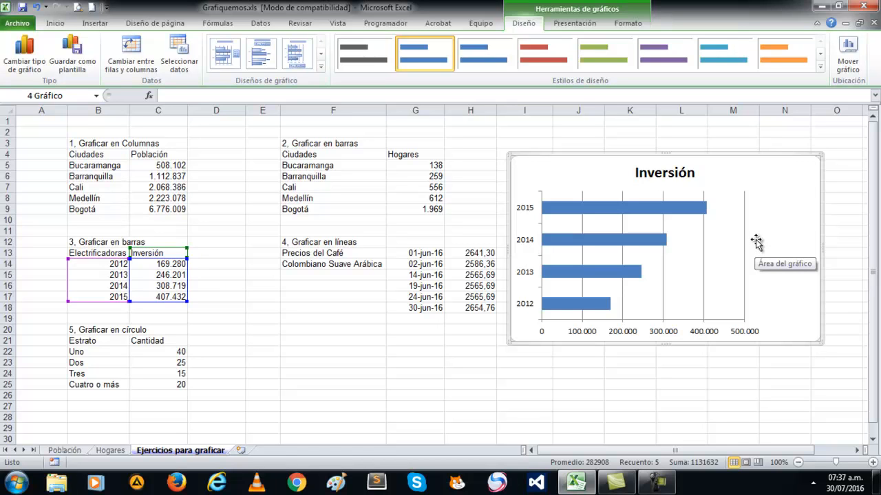
Step: Move the Inversión chart to a new chart sheet named Electrificadoras
right_click(789, 176)
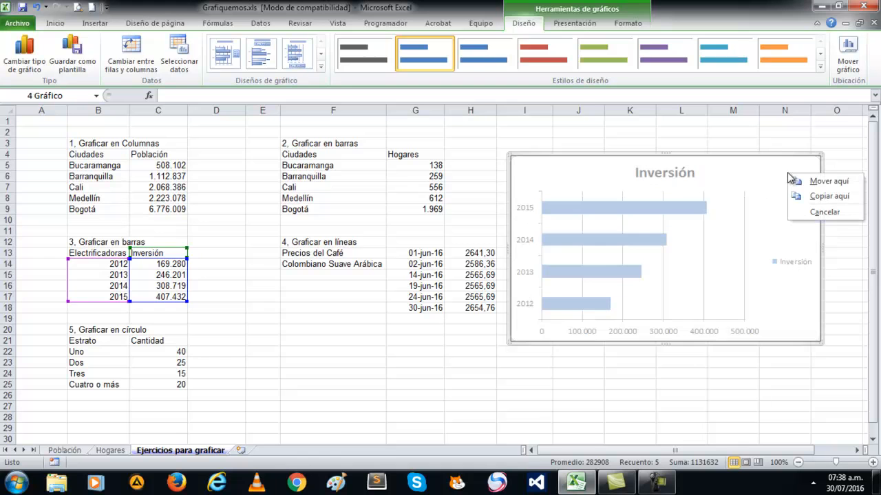
left_click(826, 294)
left_click(787, 198)
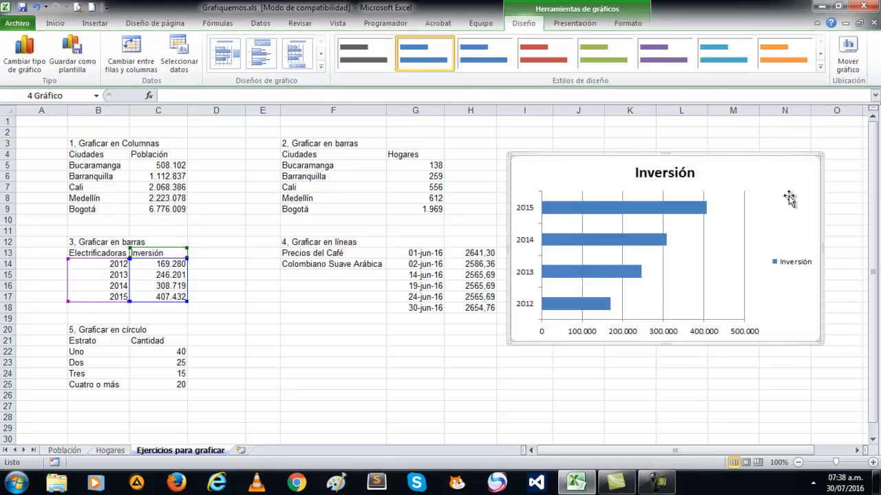
right_click(790, 188)
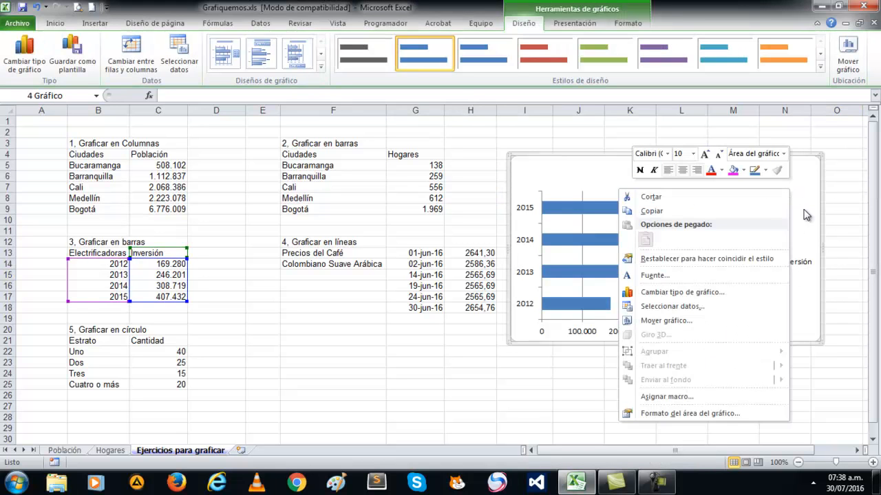
left_click(661, 321)
left_click(598, 303)
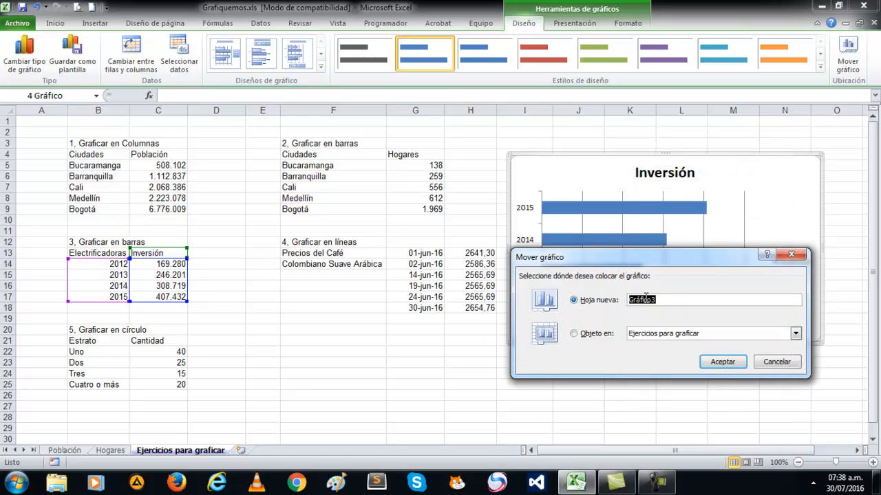
type("Electri")
left_click(723, 362)
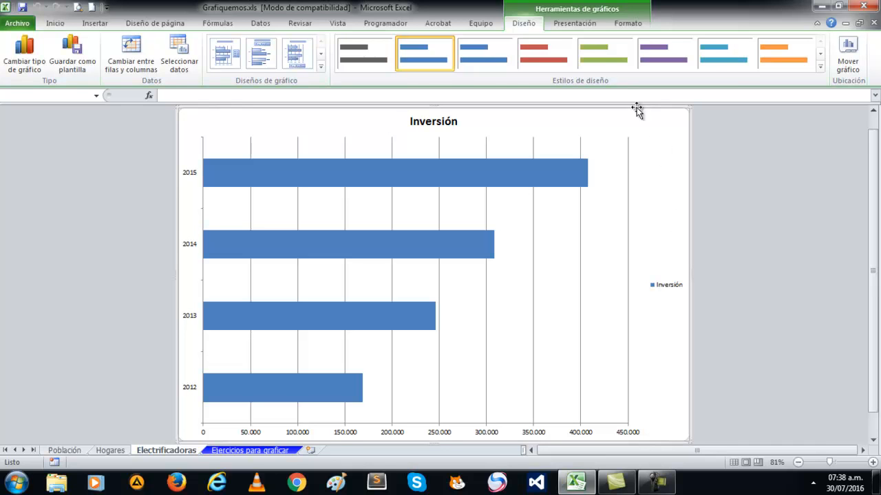
Step: Add a primary horizontal axis title below the axis of the Inversión chart, reading Valores
left_click(574, 22)
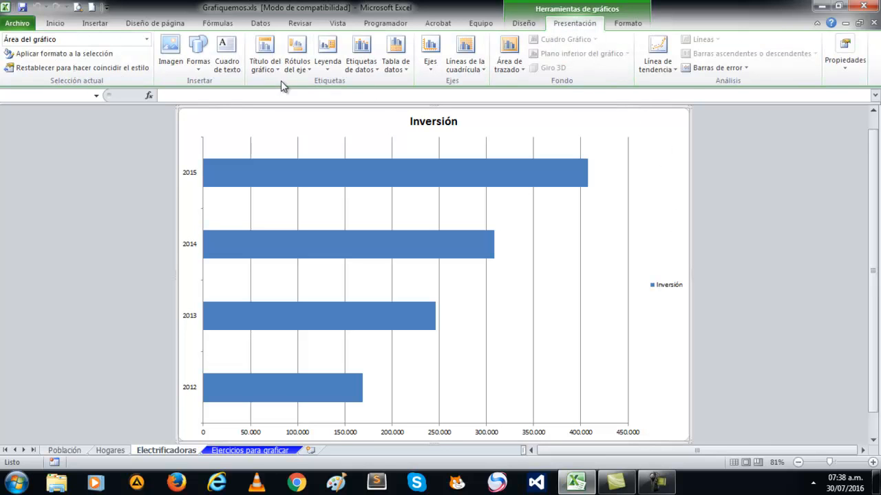
left_click(296, 69)
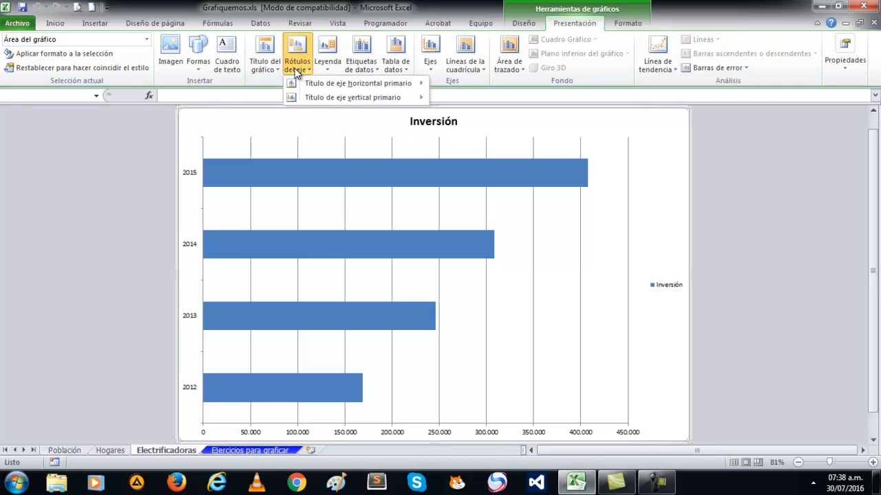
mouse_move(357, 88)
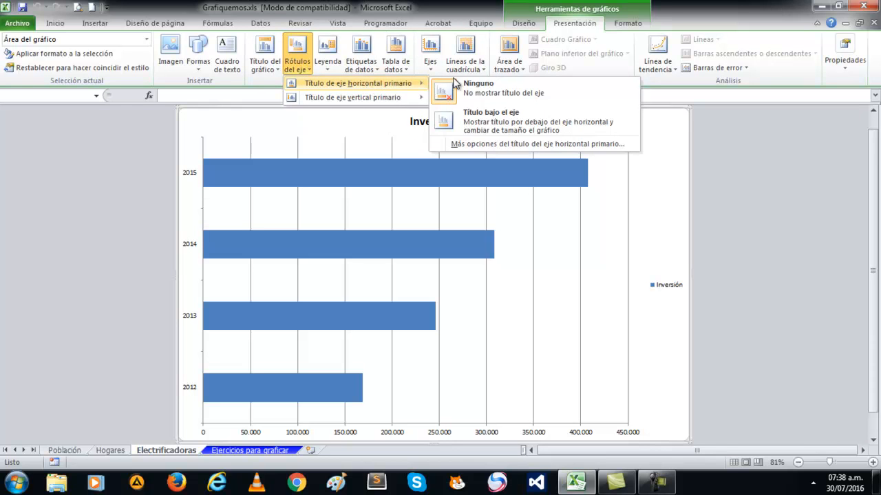
left_click(481, 123)
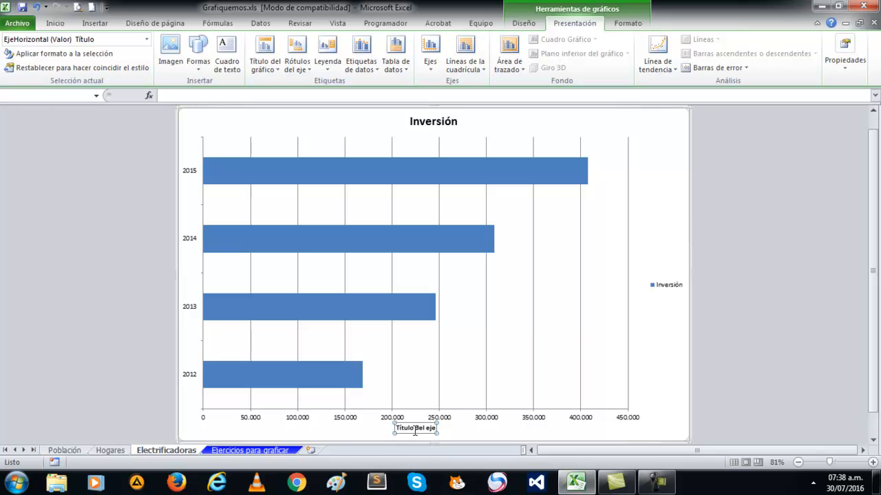
key("BackSpace")
key("BackSpace")
key("BackSpace")
key("BackSpace")
key("BackSpace")
key("Delete")
key("Delete")
key("Delete")
key("Delete")
key("Delete")
key("Delete")
key("BackSpace")
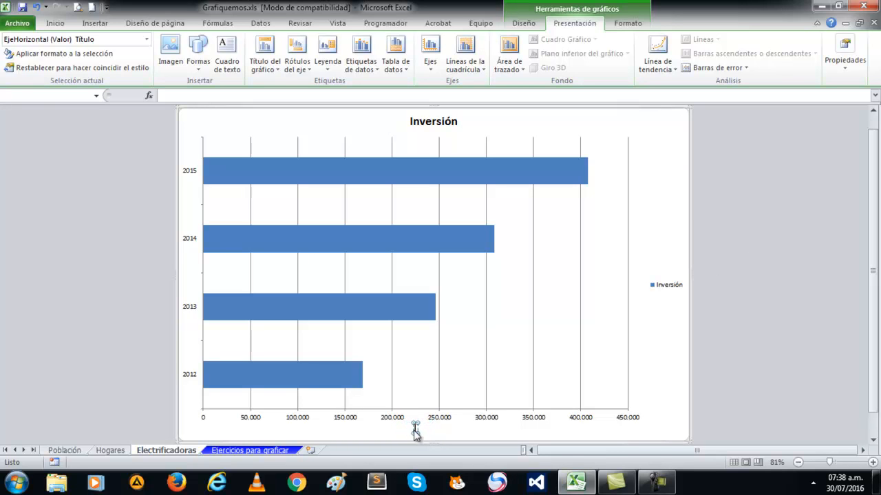
type("Valores")
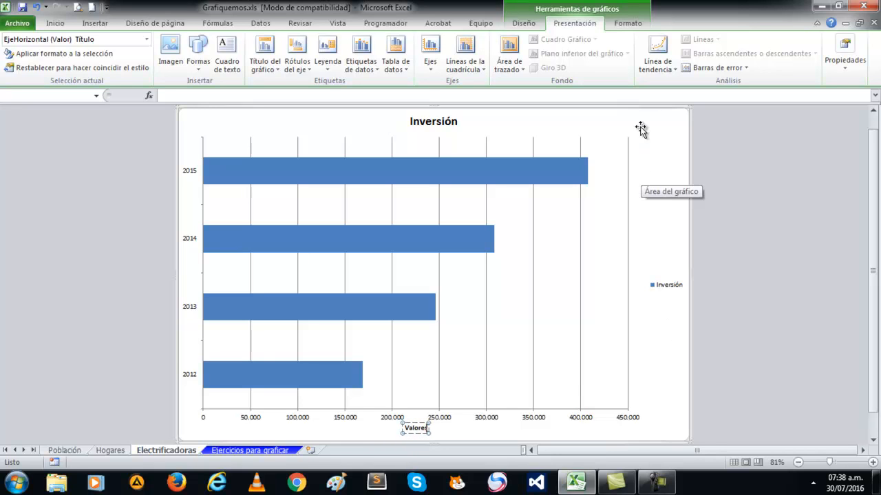
Step: Add a primary vertical axis title with vertical text (Título vertical) to the Inversión chart, reading Años
left_click(297, 66)
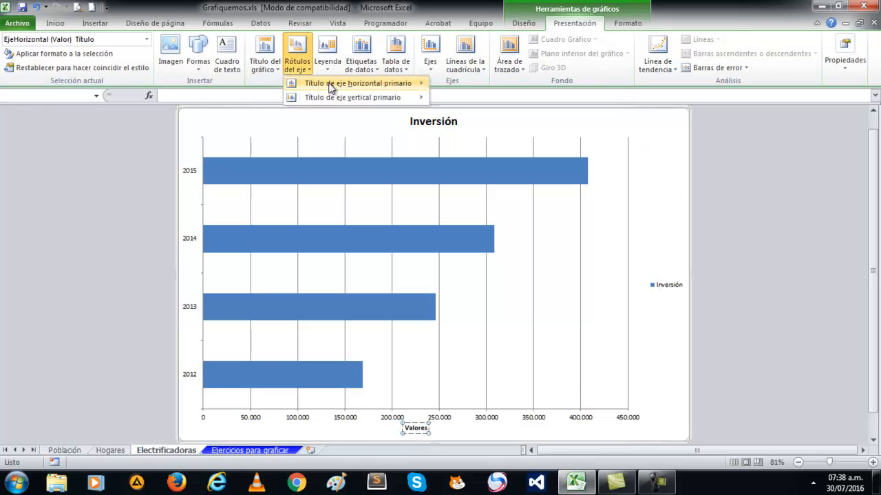
mouse_move(381, 95)
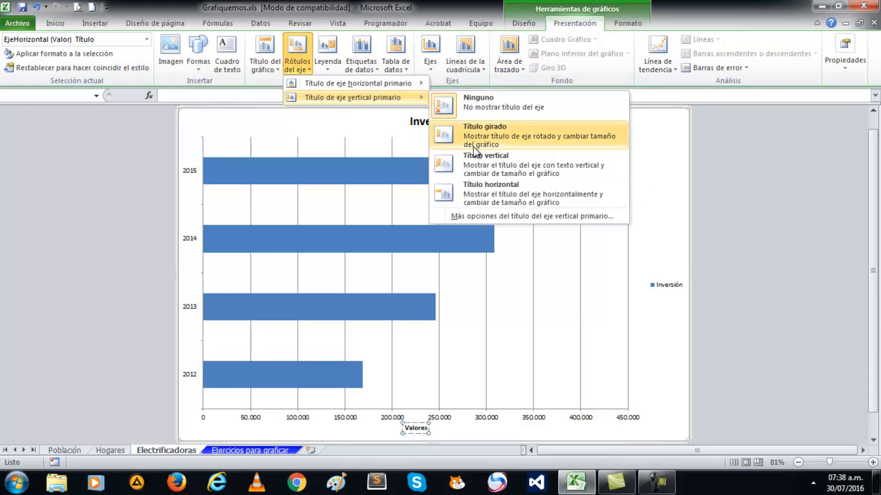
left_click(477, 168)
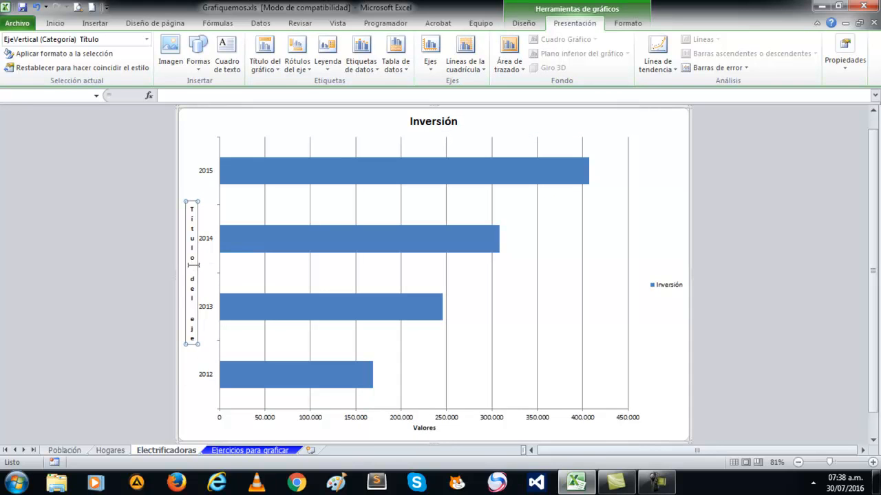
key("BackSpace")
key("BackSpace")
key("BackSpace")
key("BackSpace")
key("BackSpace")
key("BackSpace")
key("BackSpace")
key("BackSpace")
key("BackSpace")
key("BackSpace")
key("BackSpace")
key("BackSpace")
key("BackSpace")
key("BackSpace")
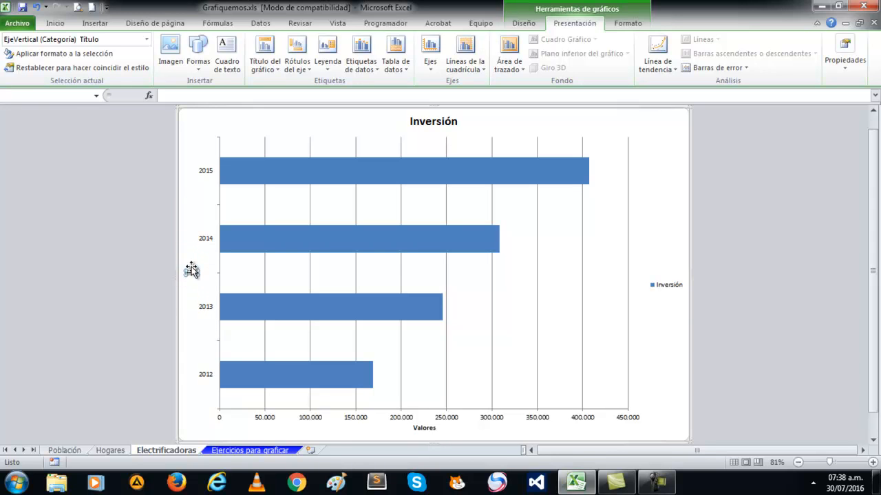
type("Años")
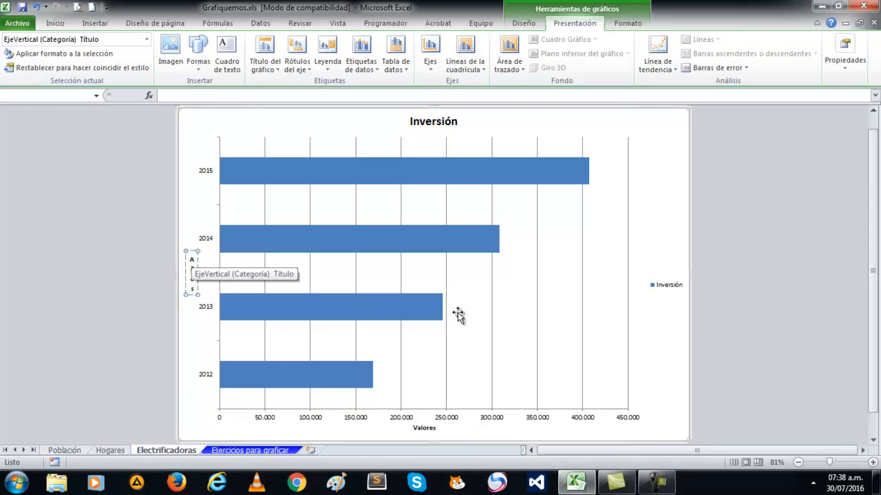
Step: Show data labels at the outside end (Extremo externo) of the Inversión bars
left_click(672, 190)
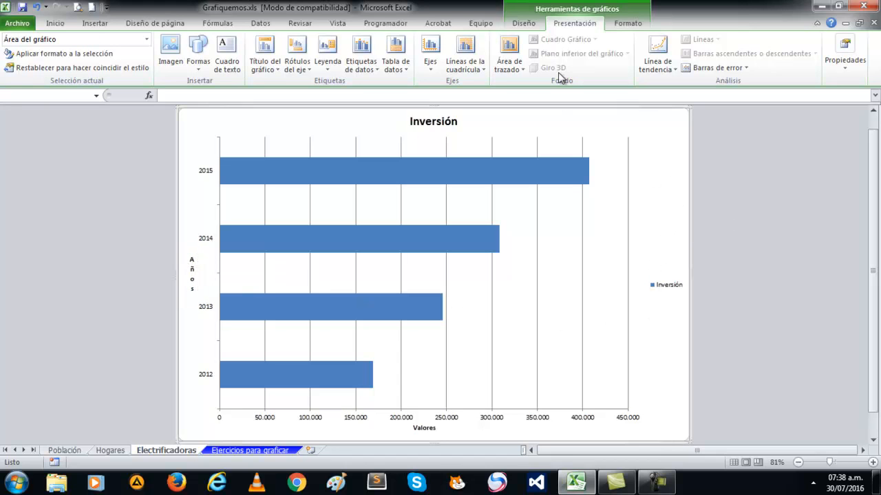
left_click(368, 73)
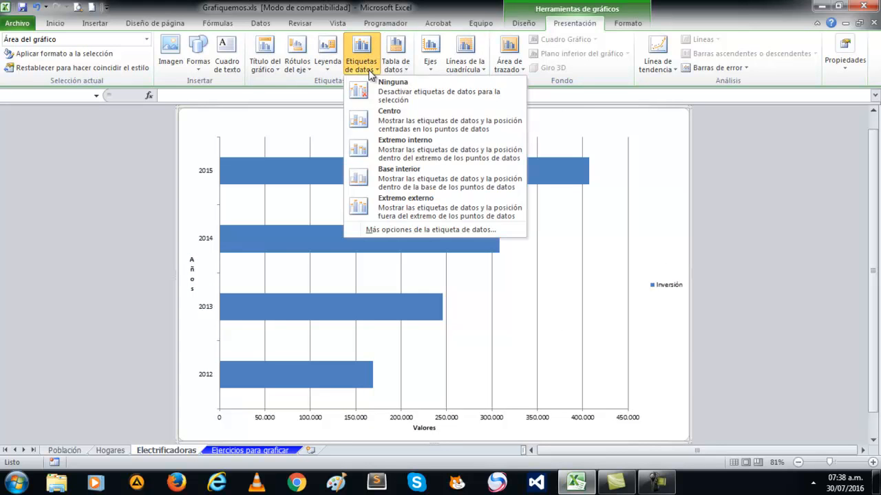
left_click(411, 209)
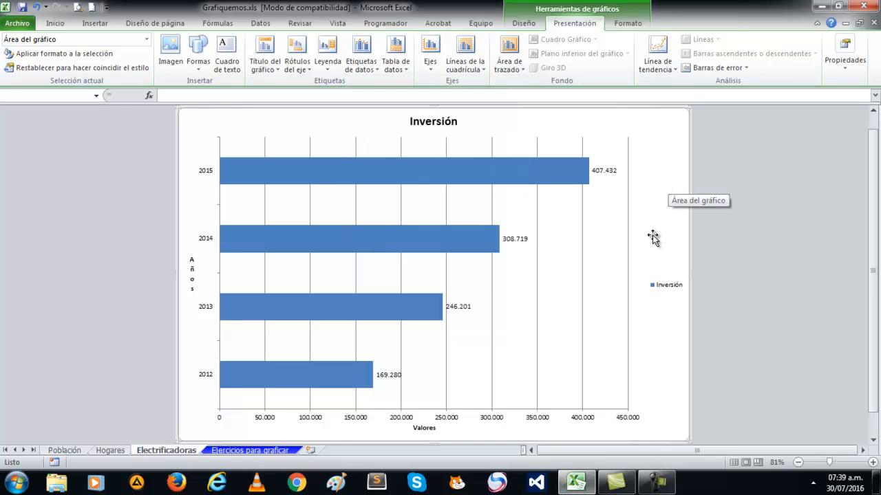
Step: Fill the 2015 bar with standard red and the 2014 bar with the green from the recent colours
left_click(465, 172)
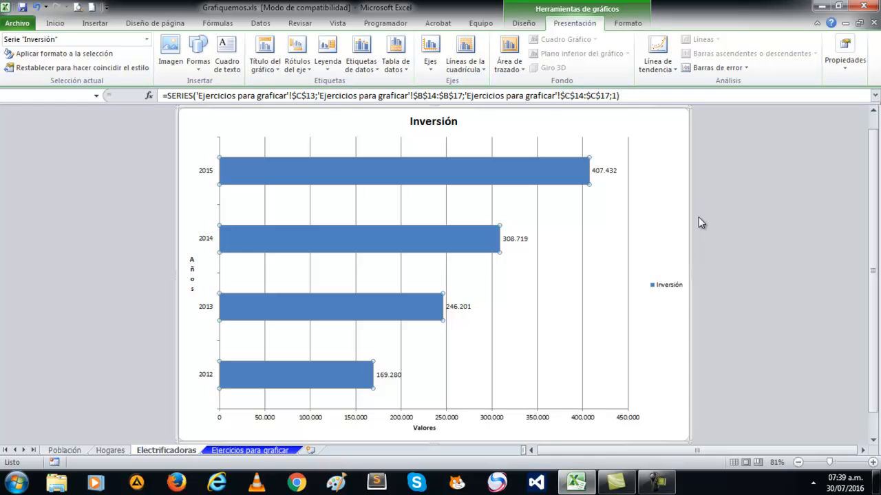
left_click(421, 170)
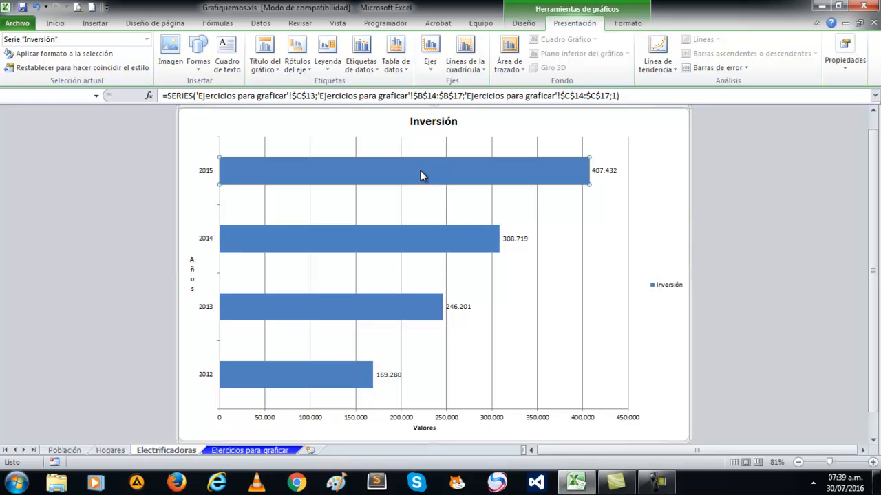
left_click(627, 23)
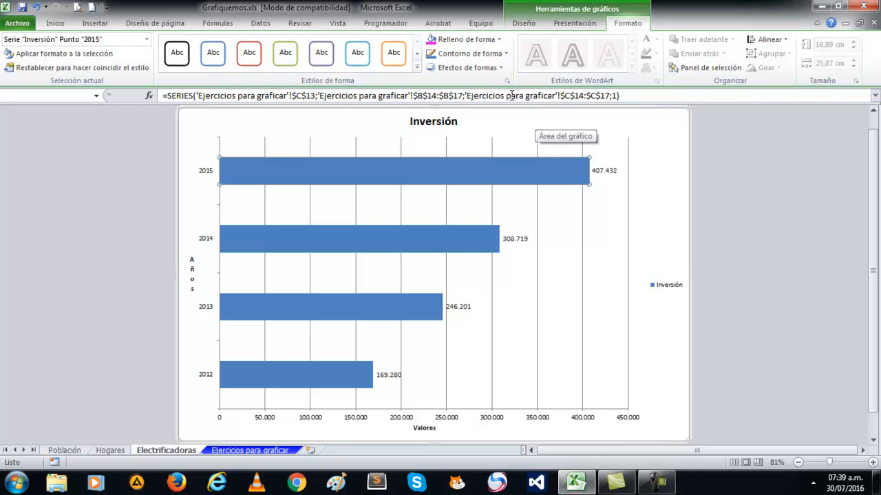
left_click(499, 40)
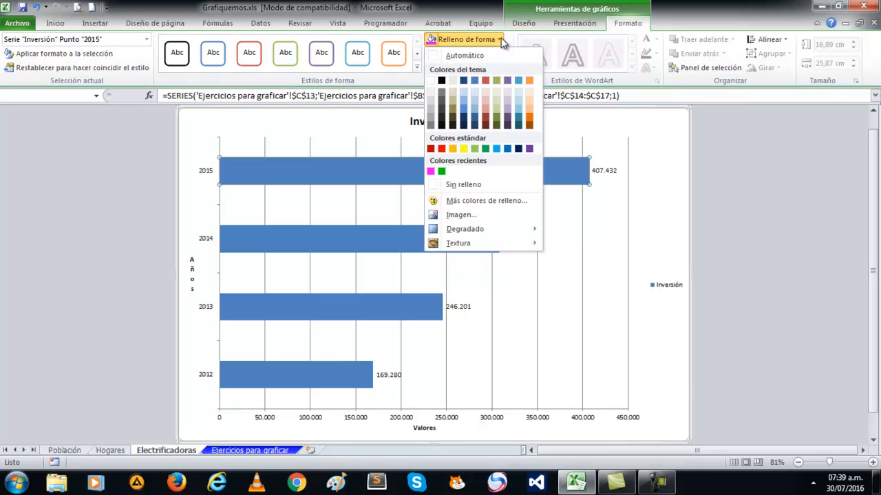
left_click(441, 149)
left_click(424, 244)
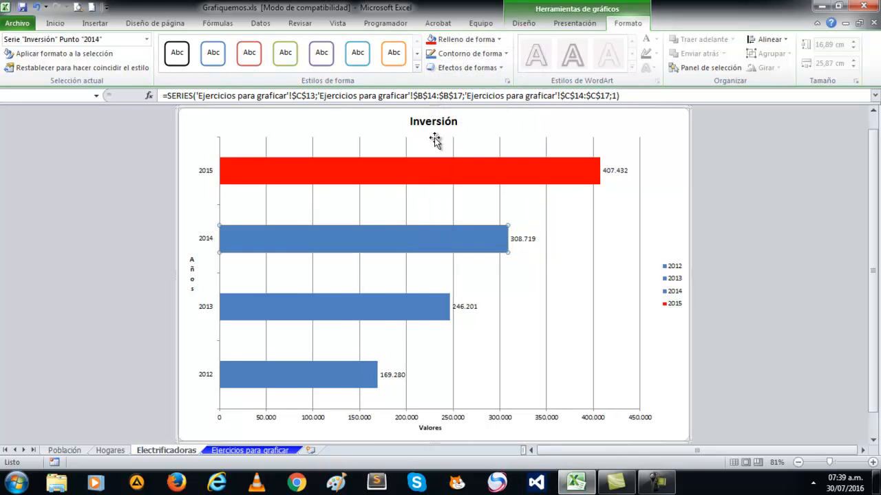
left_click(482, 39)
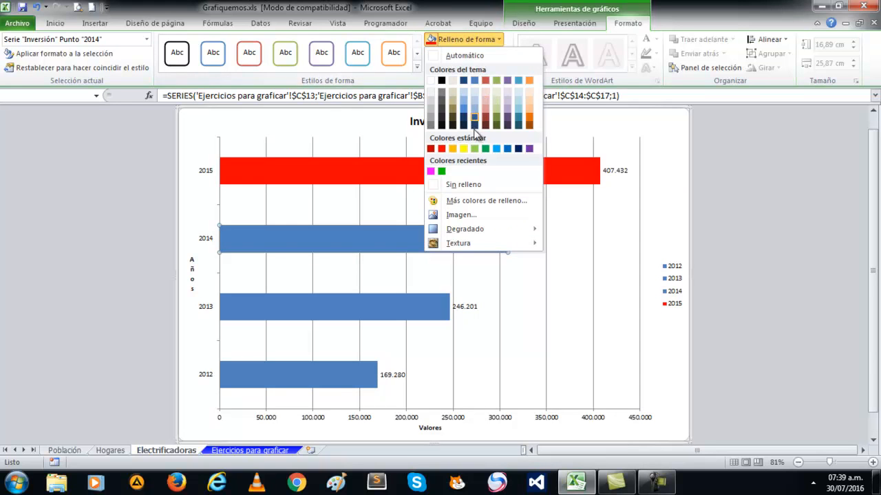
left_click(441, 171)
Step: Fill the 2013 bar with dark orange from the theme colours and the 2012 bar with standard light blue, and deselect the bar
left_click(415, 307)
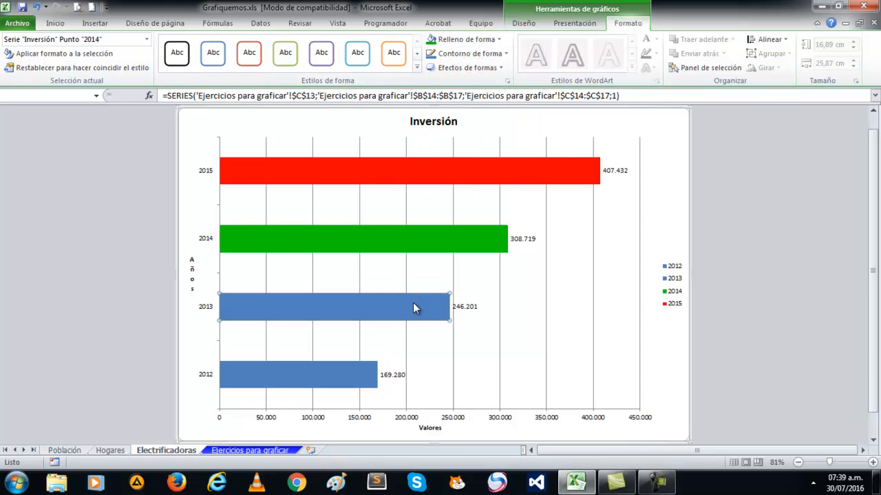
left_click(482, 39)
left_click(533, 130)
left_click(359, 377)
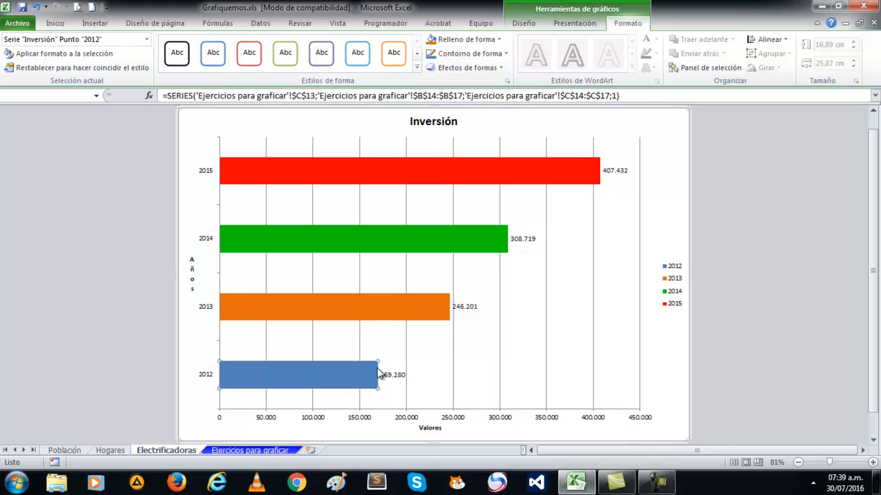
left_click(490, 39)
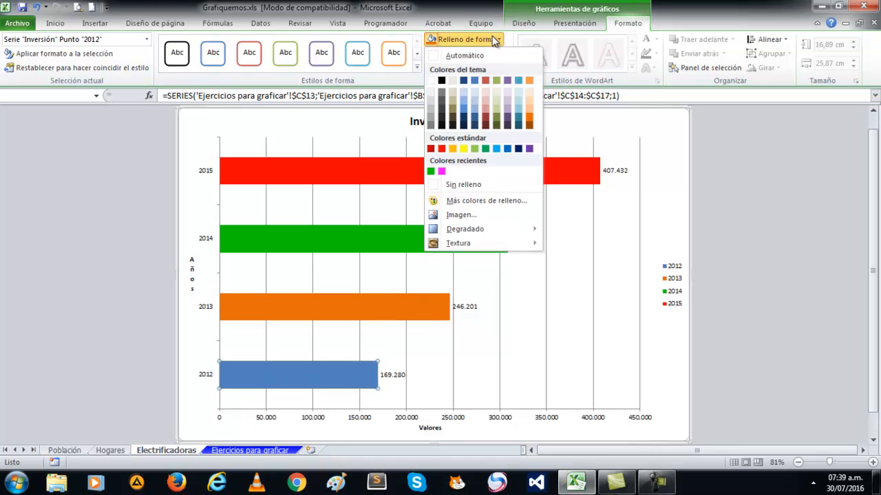
left_click(496, 148)
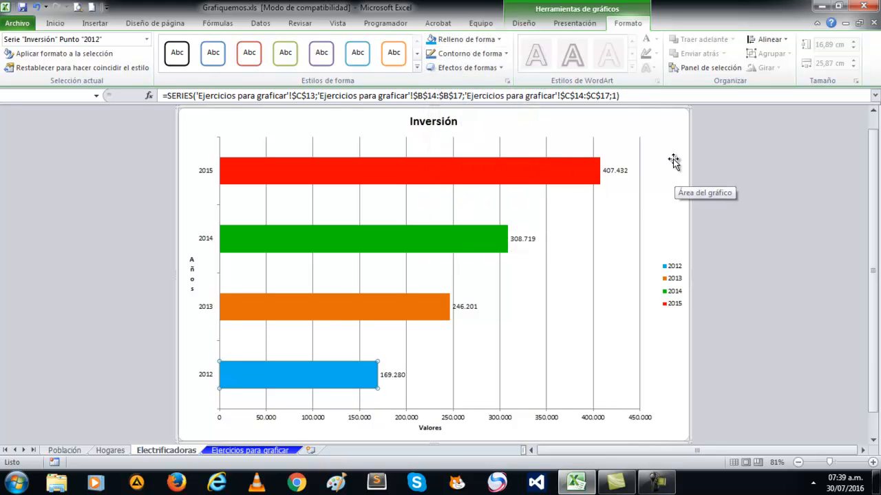
left_click(668, 131)
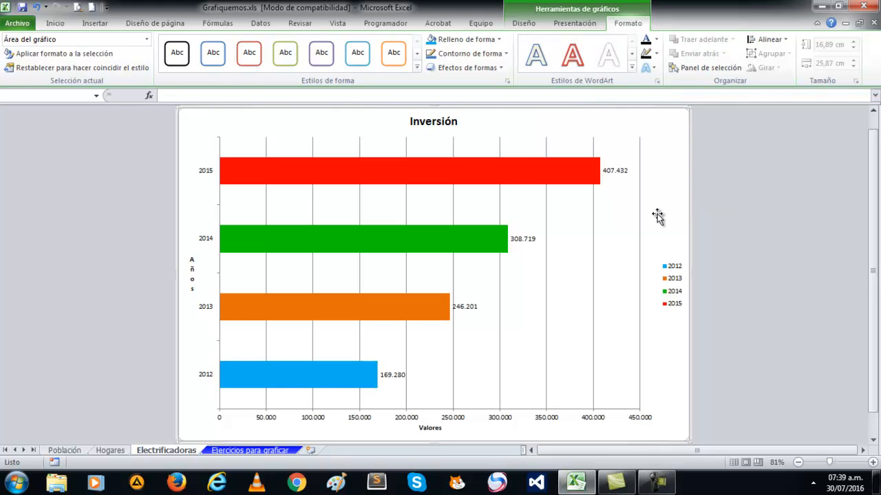
Step: Give the Inversión chart area a gradient fill (Relleno degradado) using the preset that runs from yellow through orange and red to dark red
right_click(674, 174)
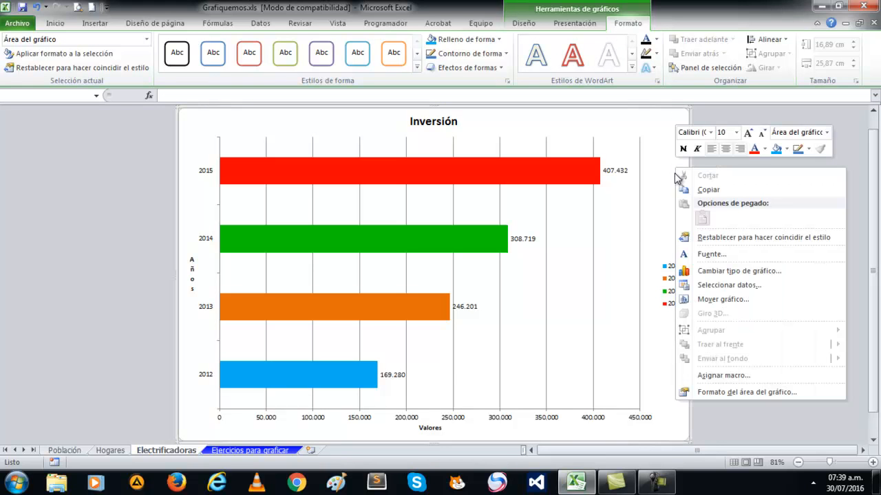
left_click(734, 389)
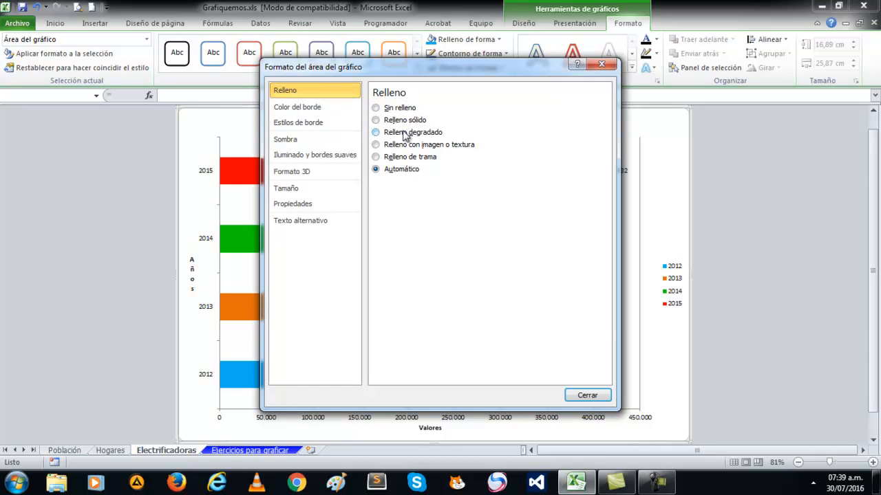
left_click(405, 132)
left_click(480, 185)
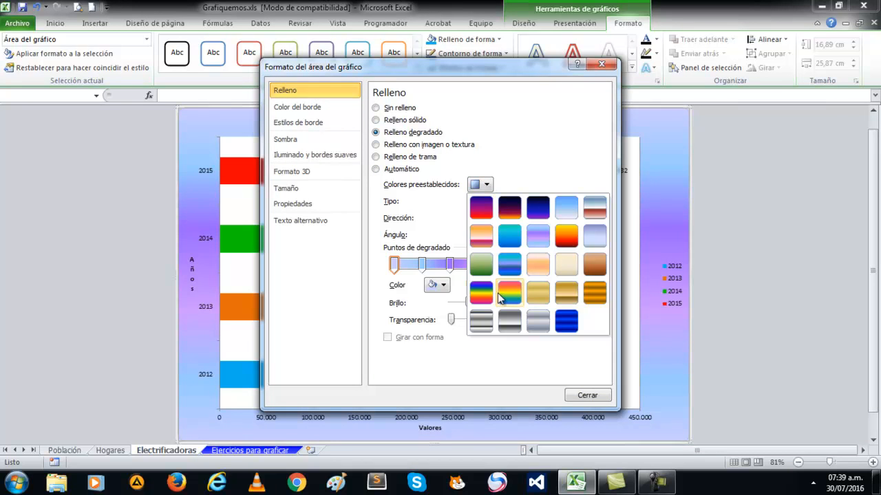
left_click(565, 236)
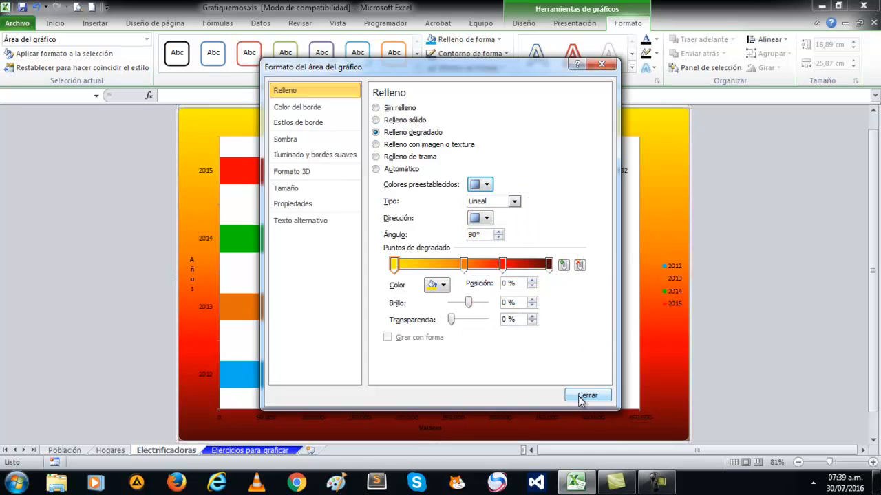
left_click(585, 394)
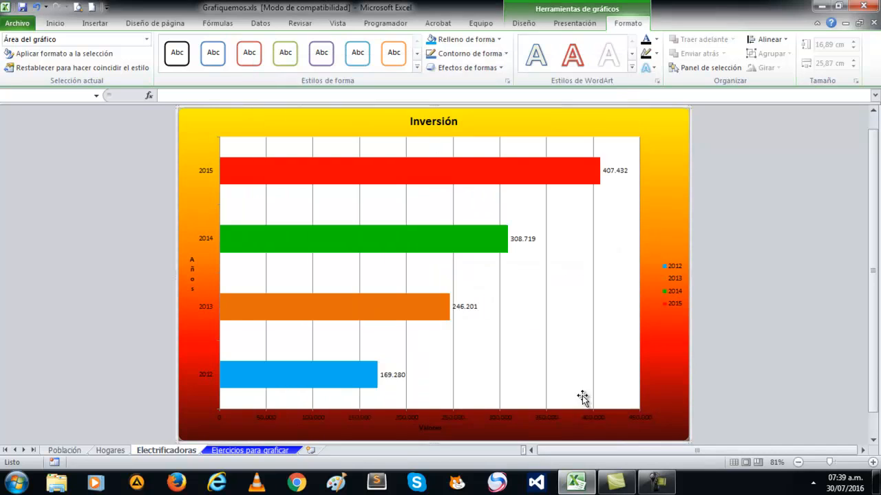
Step: Fill the Inversión plot area with the preset gradient (Relleno degradado) running from yellow through orange and red to dark red
left_click(613, 219)
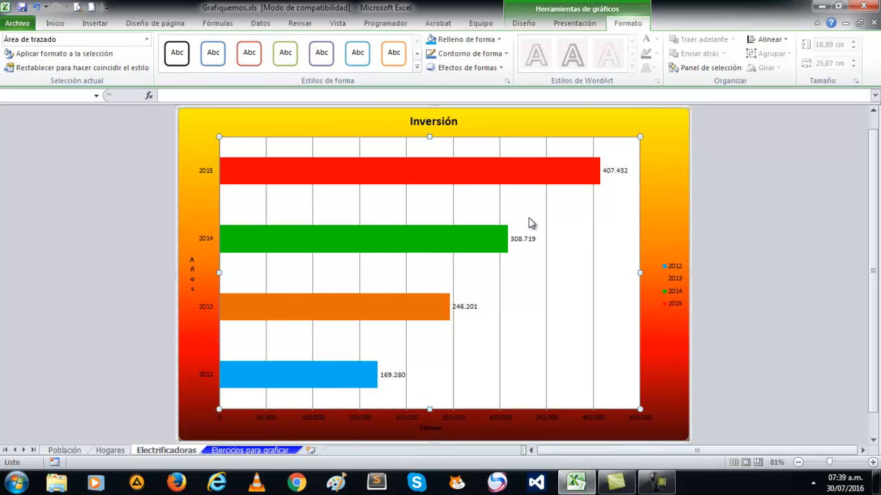
right_click(615, 208)
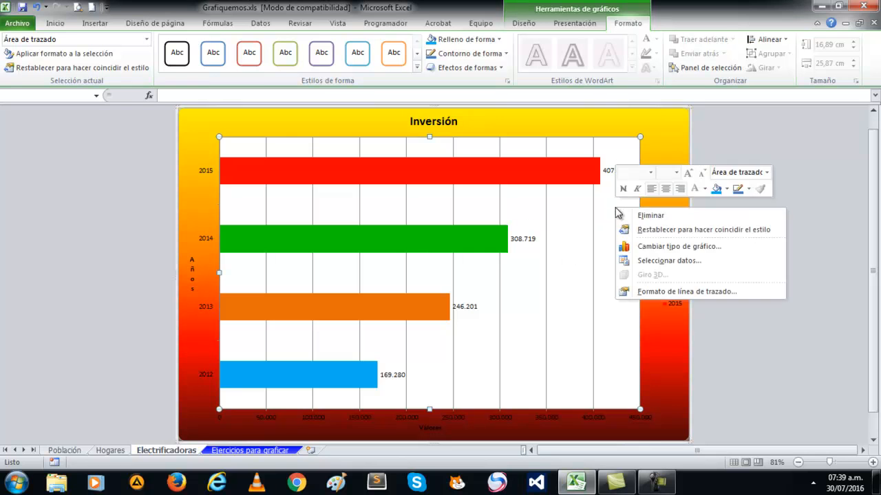
left_click(662, 291)
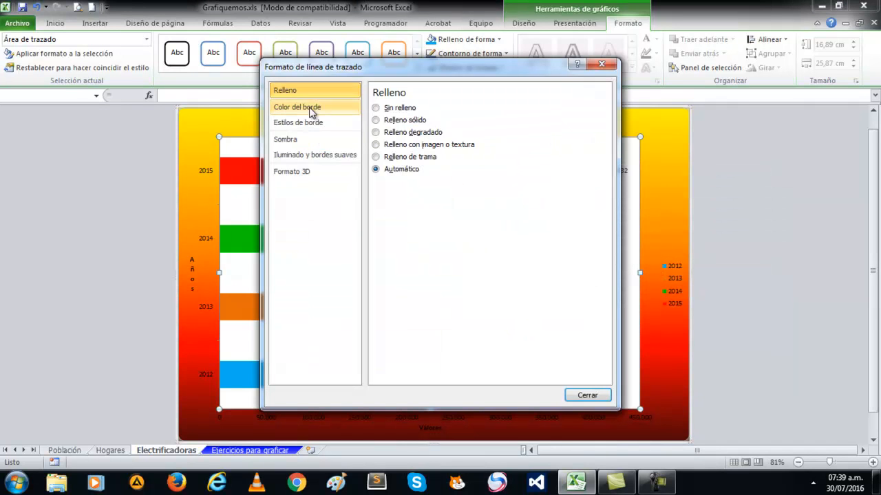
left_click(403, 133)
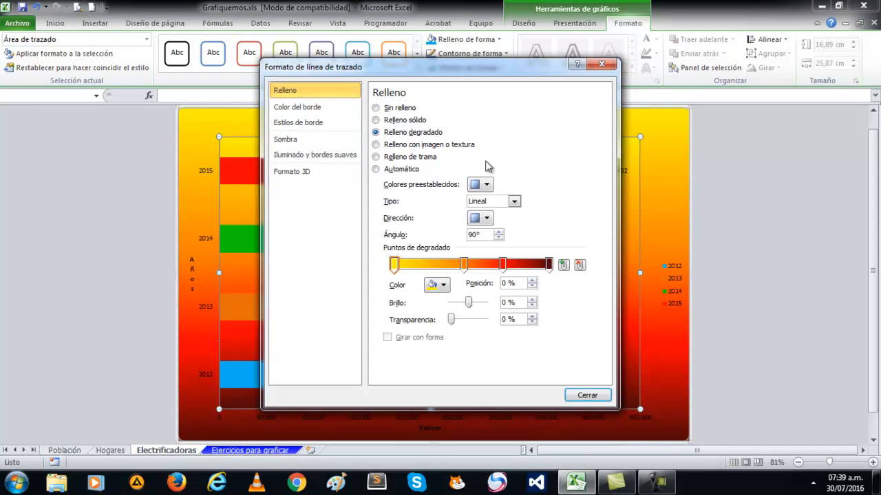
left_click(486, 183)
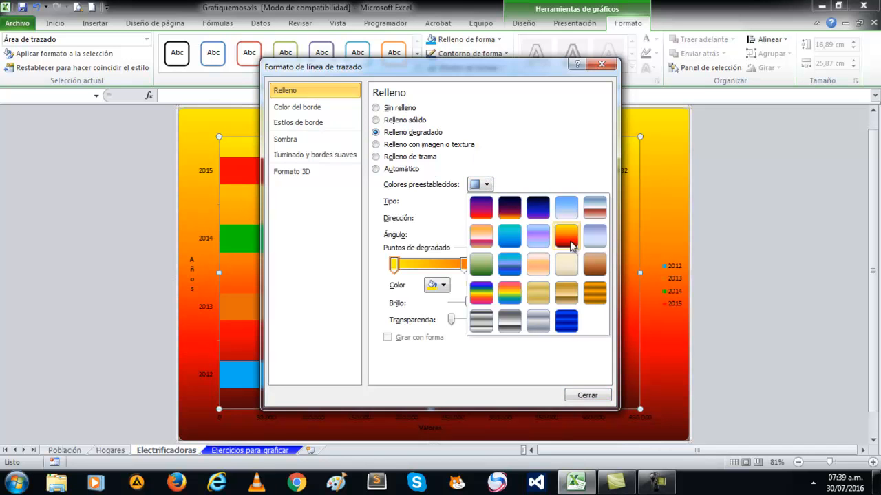
left_click(569, 243)
left_click(588, 395)
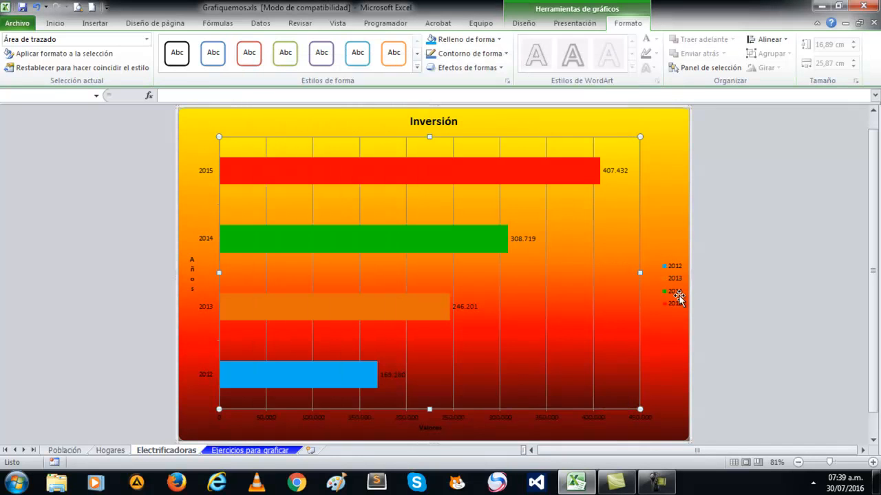
left_click(660, 188)
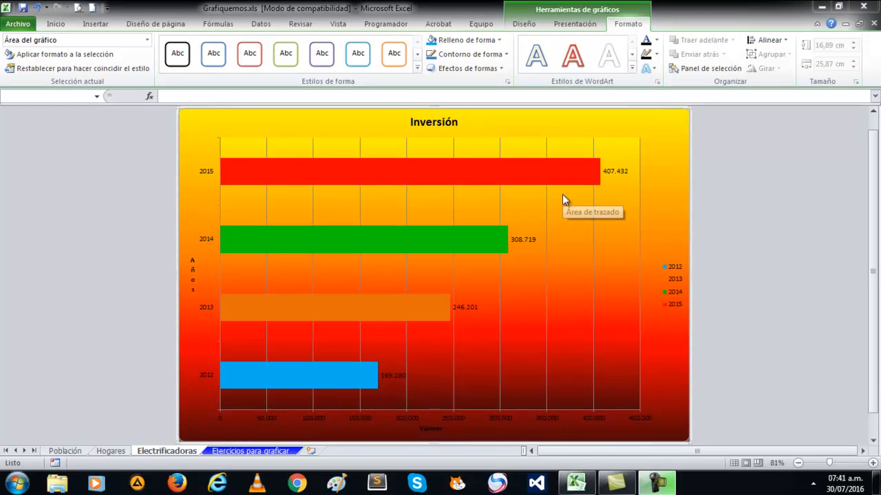
Step: Insert a scatter chart with straight lines and markers from coffee prices G13:H18 on Ejercicios para graficar, placing it beside the tables
left_click(244, 452)
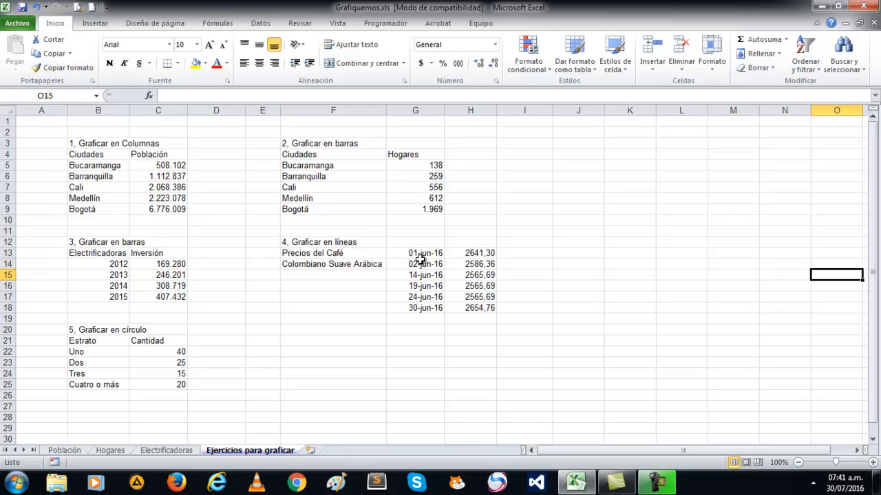
left_click_drag(415, 253, 479, 312)
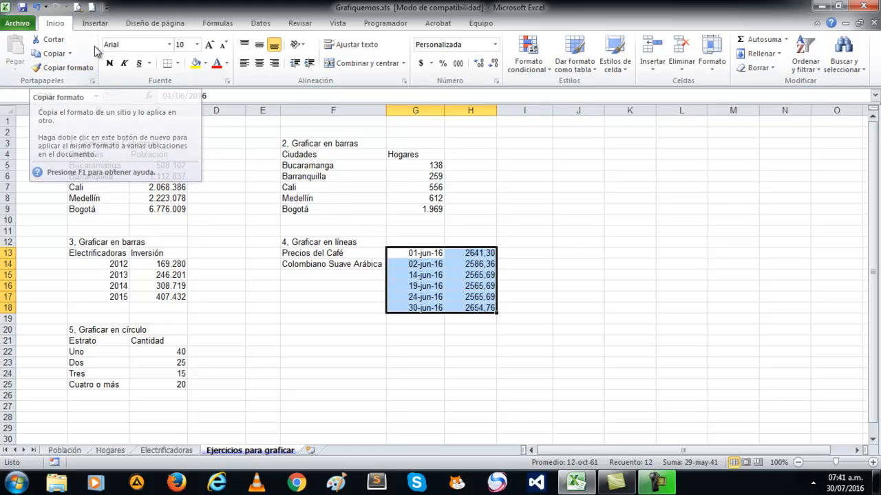
left_click(95, 23)
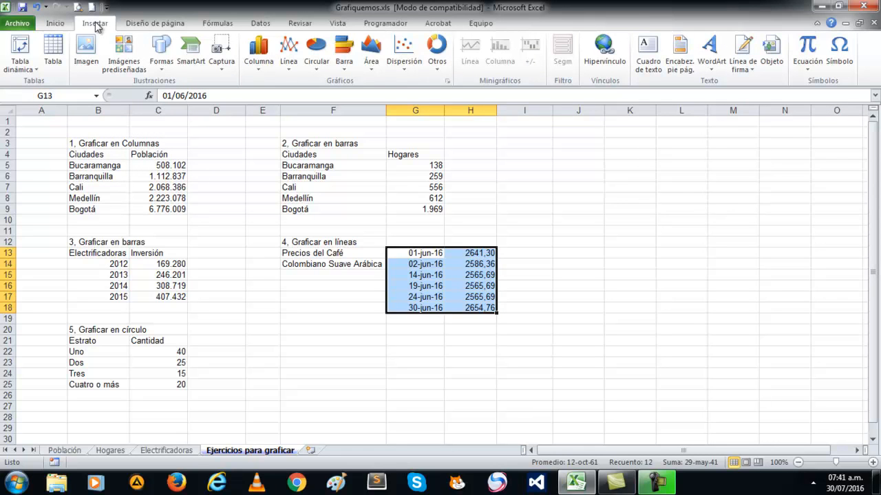
left_click(409, 69)
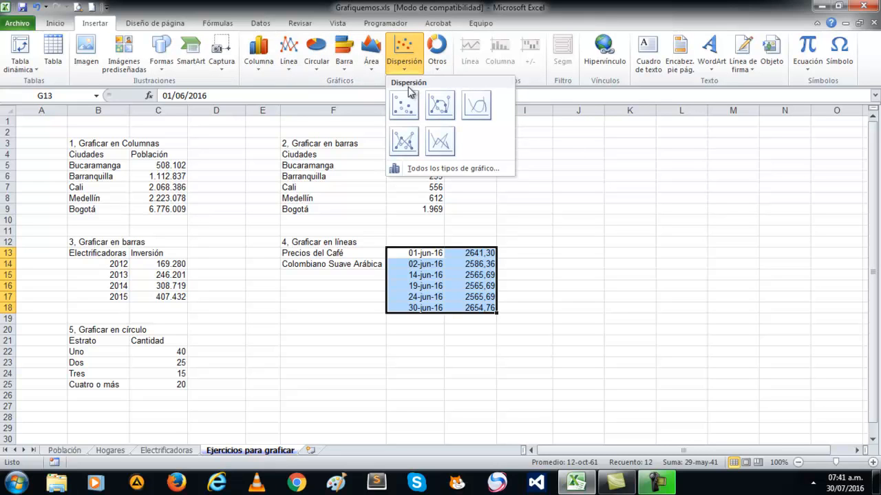
left_click(404, 141)
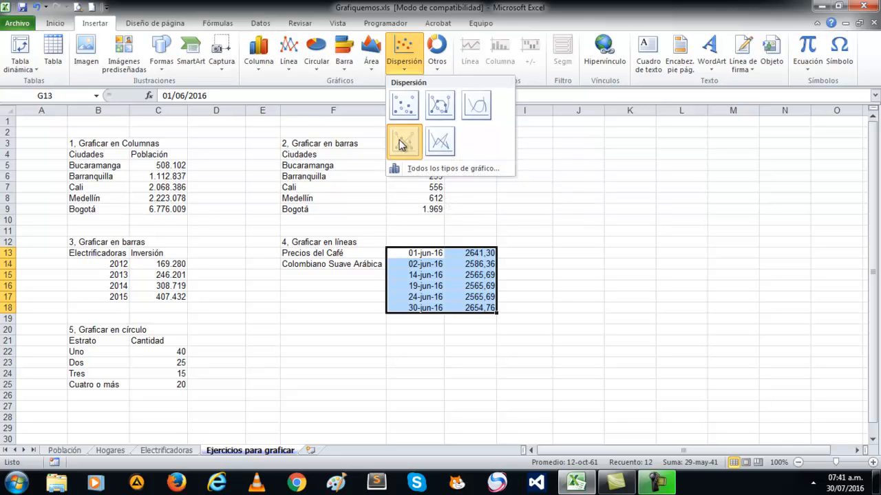
left_click_drag(538, 257, 755, 220)
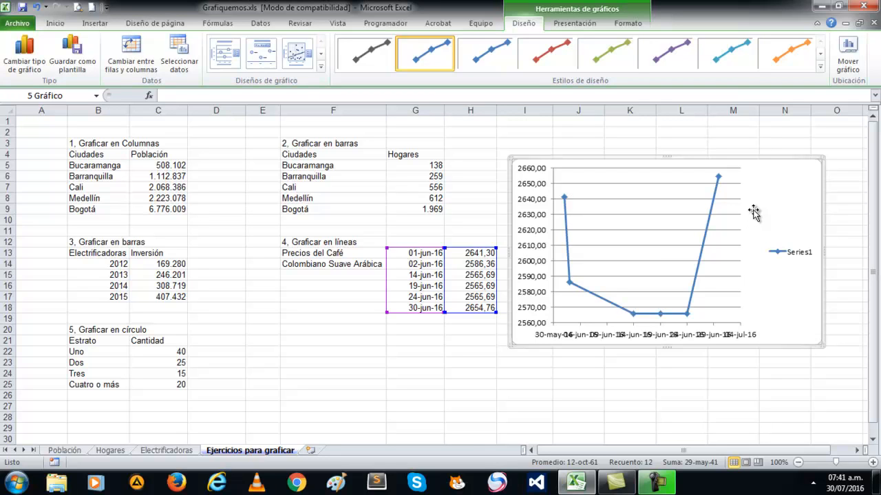
Step: Move the coffee price chart to a new sheet named Café
right_click(765, 186)
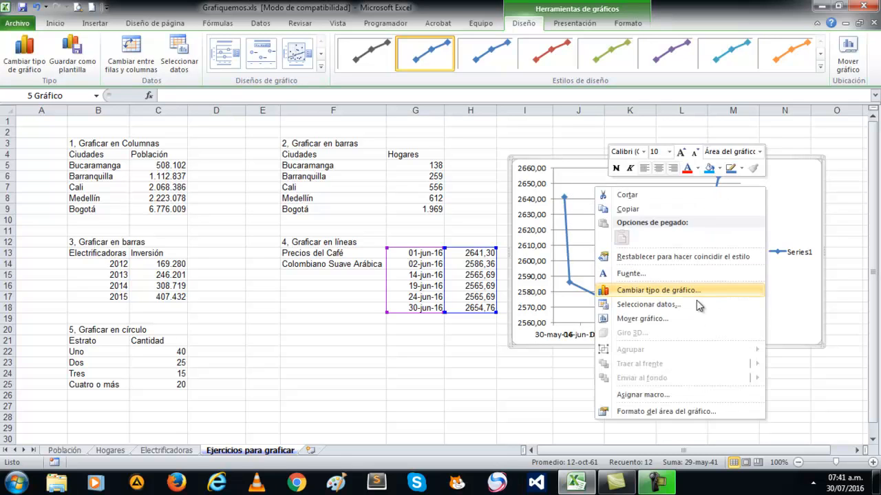
left_click(653, 319)
left_click(566, 300)
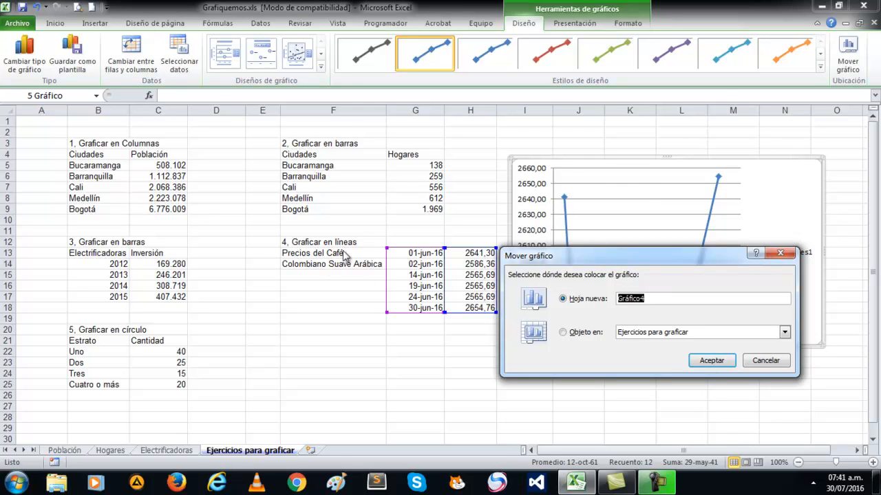
type("Café")
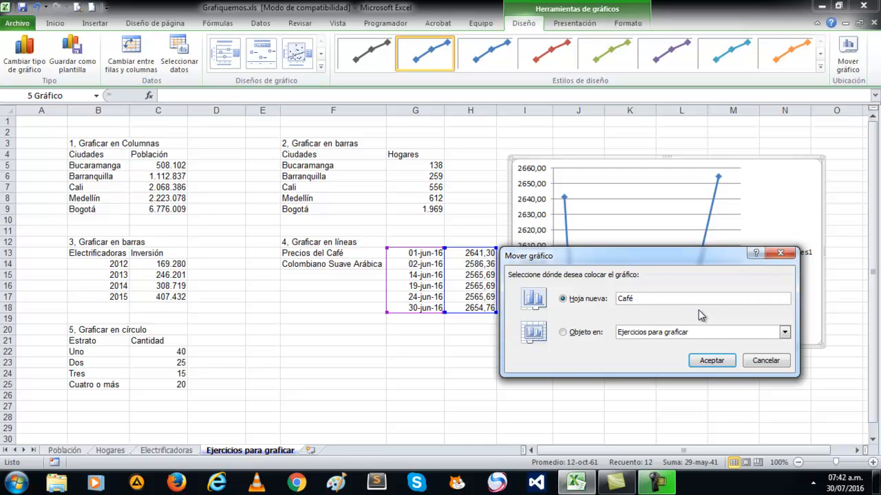
left_click(709, 359)
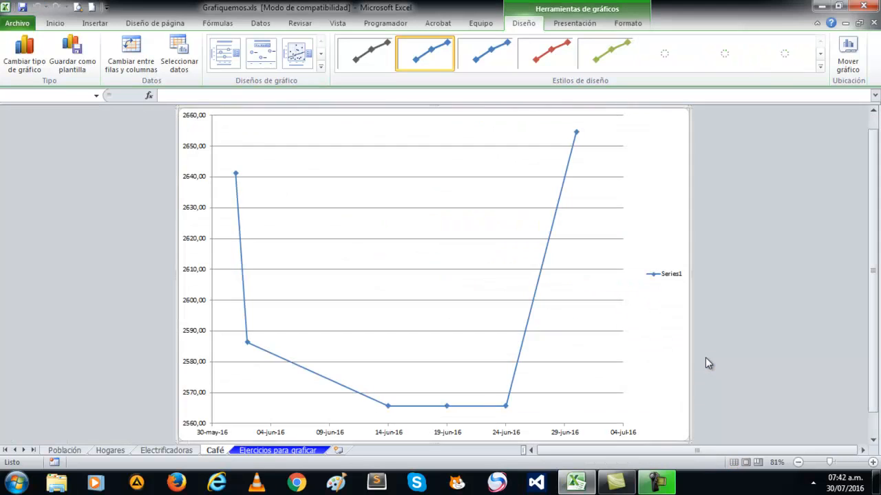
Step: Add a title below the primary horizontal axis of the Café chart and set its text to Fechas
scroll(619, 365, "down", 1)
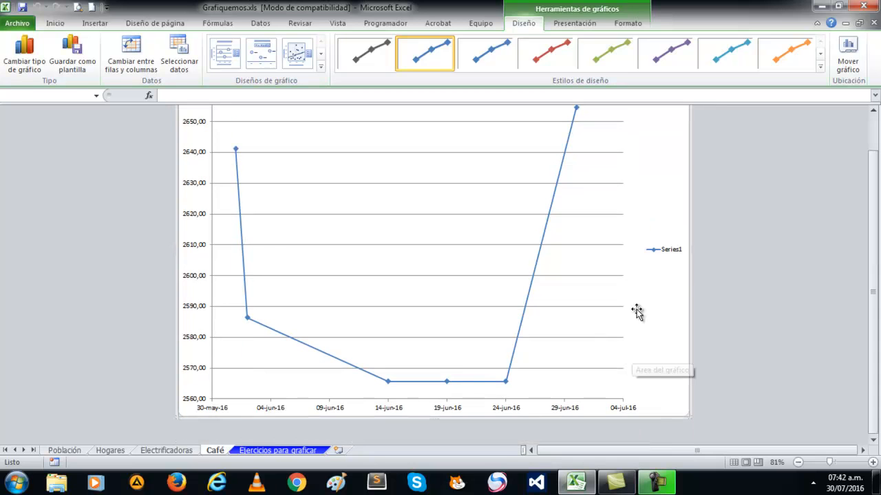
left_click(575, 22)
left_click(297, 63)
mouse_move(380, 84)
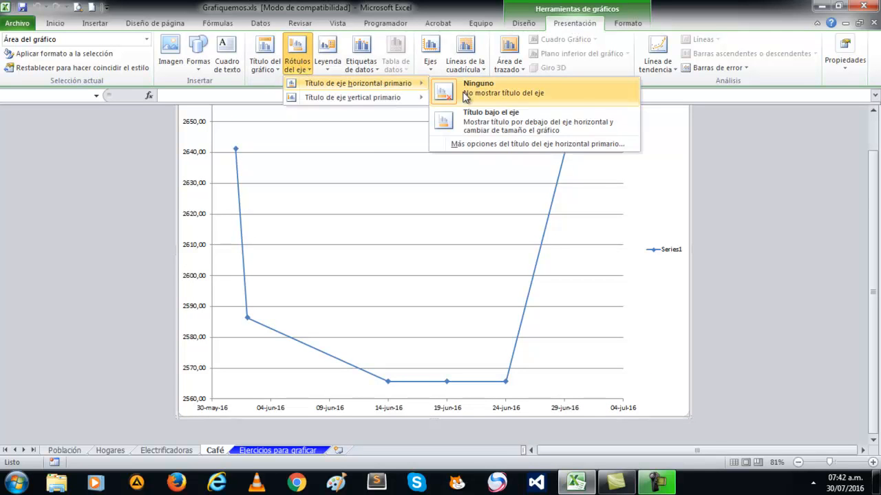
left_click(509, 112)
double_click(410, 404)
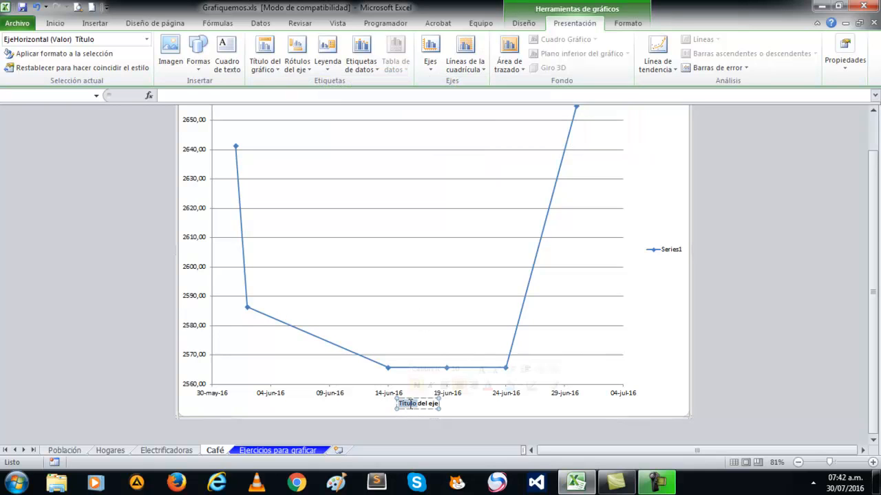
type("Fecha")
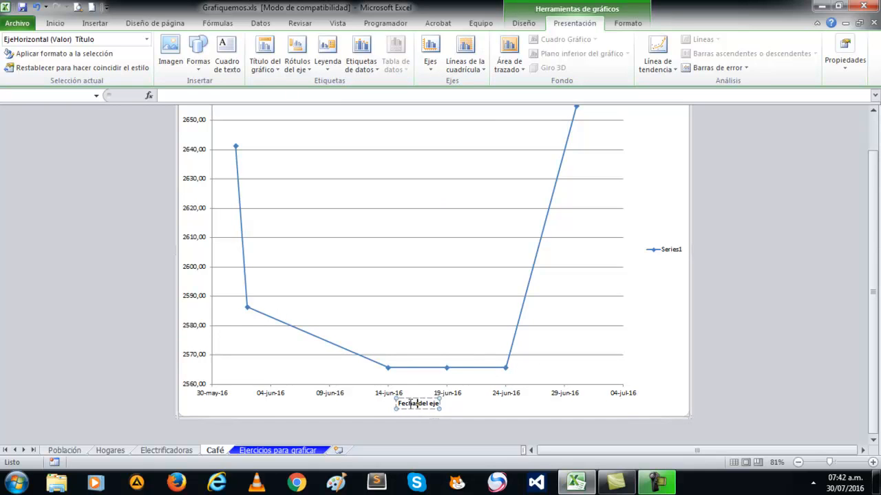
key("Delete")
key("Delete")
key("Delete")
key("Delete")
key("Delete")
key("Delete")
key("Delete")
key("Delete")
Step: Add a title with vertical text (Título vertical) to the primary vertical axis and set its text to Precio
left_click(297, 66)
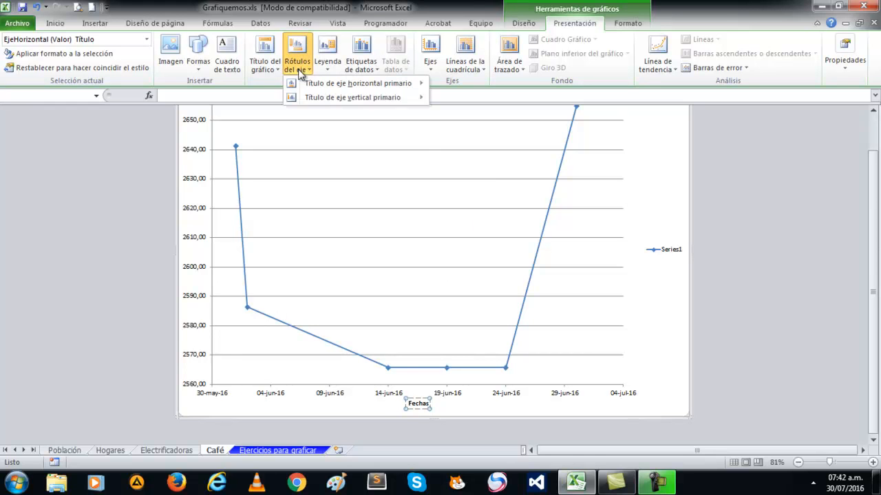
mouse_move(385, 97)
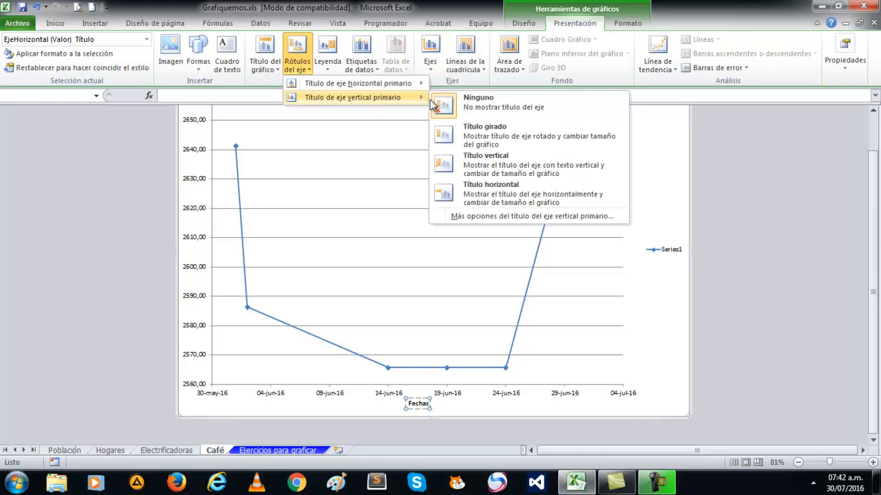
left_click(497, 161)
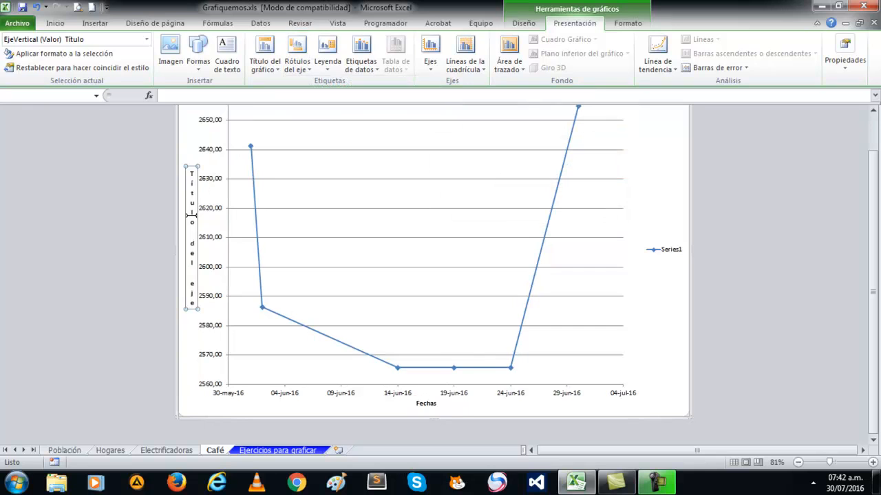
key("BackSpace")
key("BackSpace")
key("BackSpace")
key("BackSpace")
key("BackSpace")
key("BackSpace")
key("BackSpace")
key("BackSpace")
key("BackSpace")
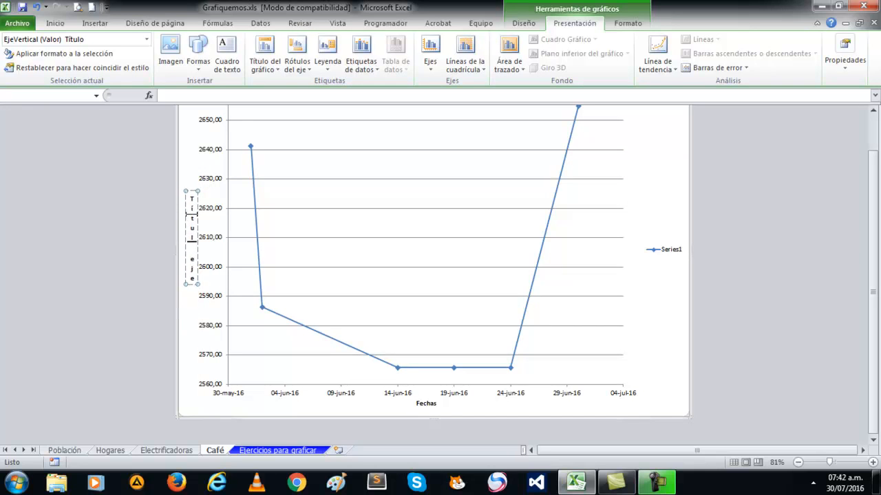
key("BackSpace")
key("BackSpace")
key("BackSpace")
key("BackSpace")
key("BackSpace")
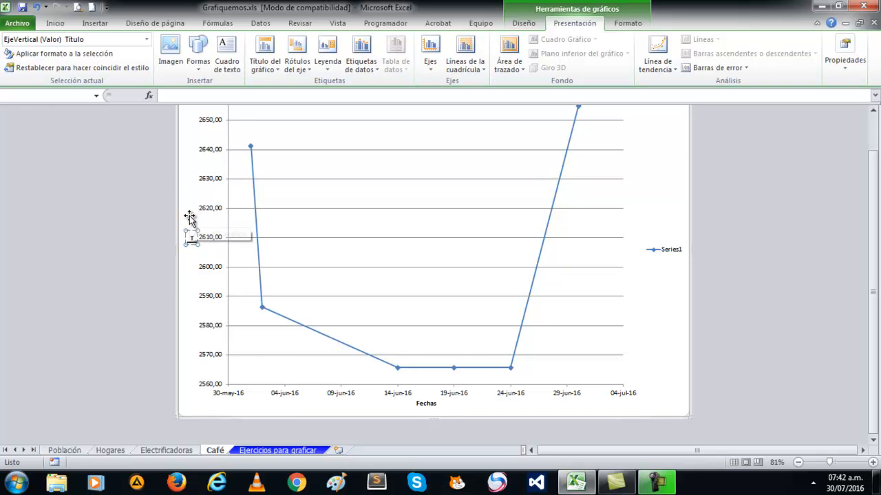
type("Valor")
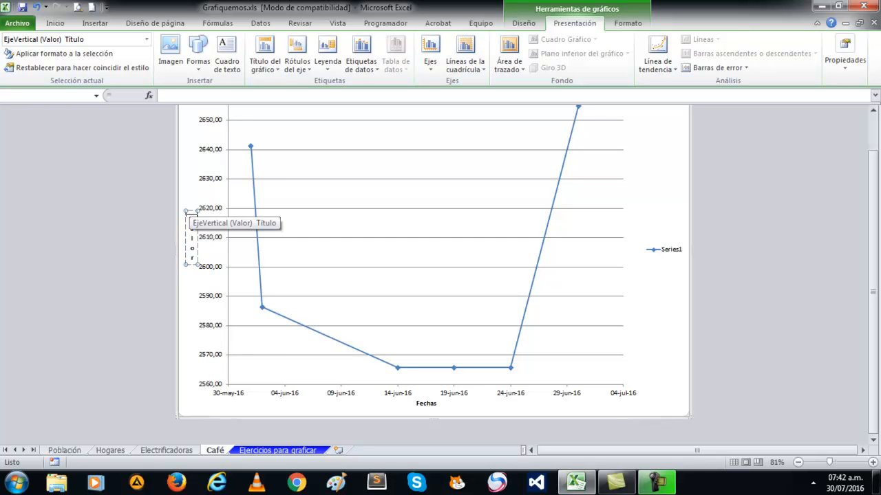
key("BackSpace")
key("BackSpace")
key("BackSpace")
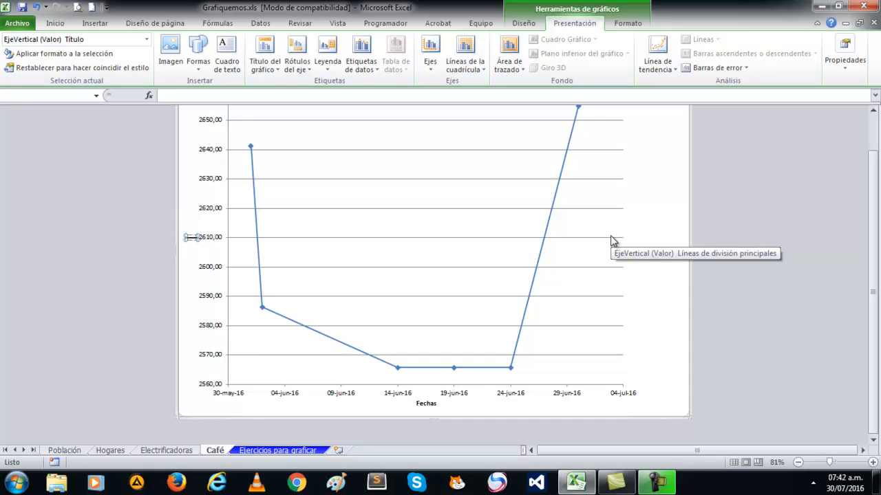
type("Precio")
Step: Format the coffee price series with a solid red line (Línea sólida)
left_click(571, 145)
right_click(569, 151)
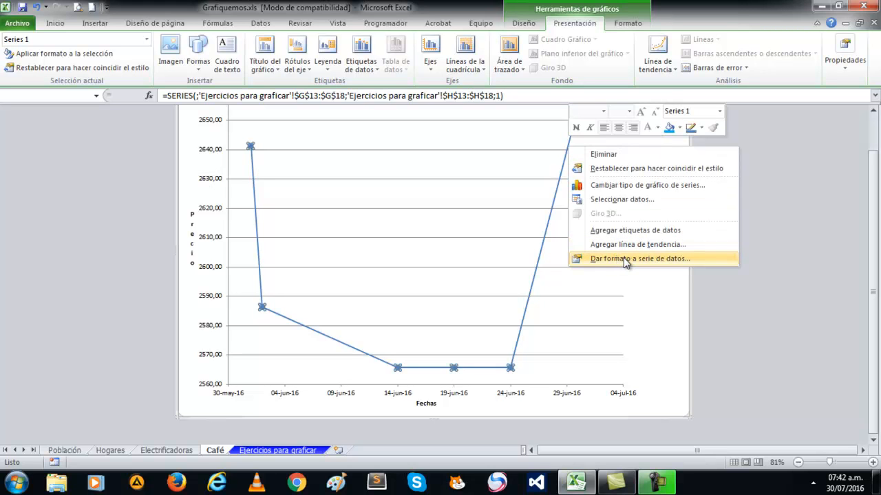
left_click(648, 262)
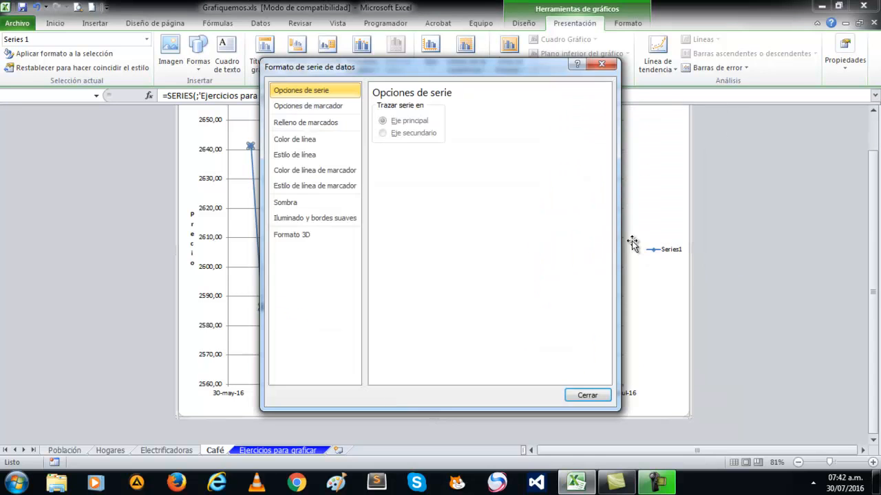
left_click(308, 145)
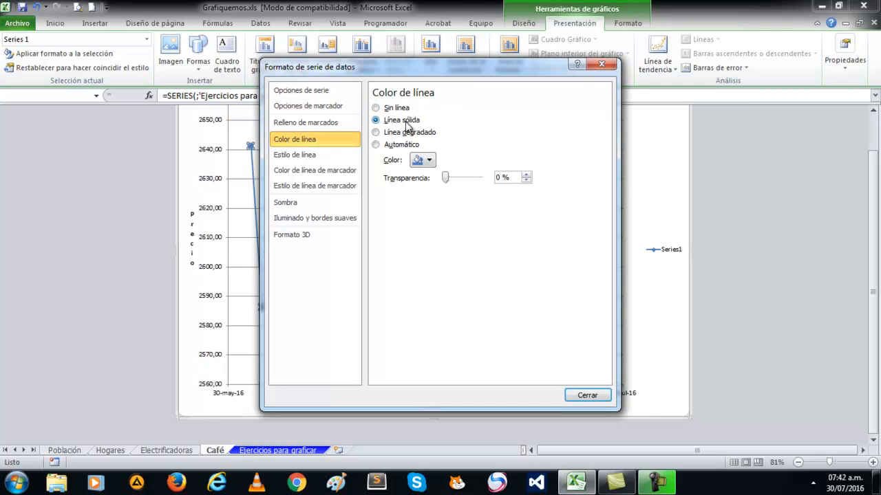
left_click(423, 161)
left_click(426, 255)
left_click(587, 395)
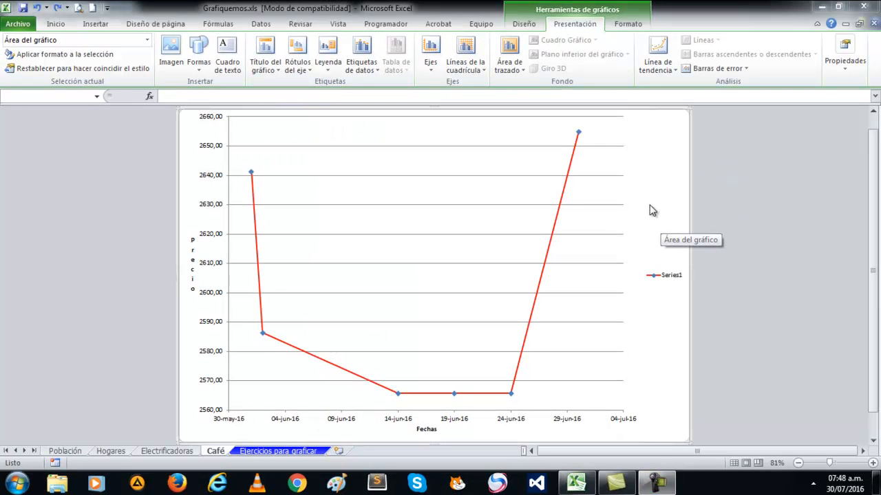
Step: Fill the markers of the coffee price series with blue and delete the chart's legend
mouse_move(580, 134)
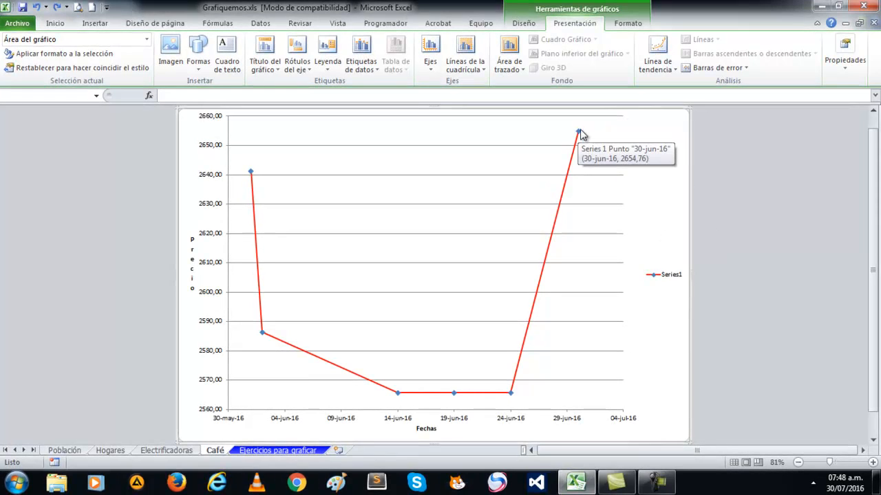
left_click(579, 132)
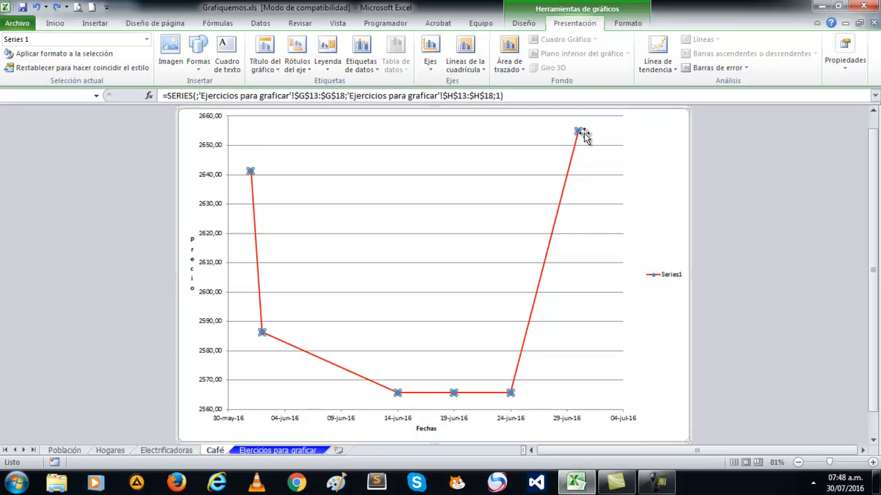
left_click(632, 25)
left_click(494, 41)
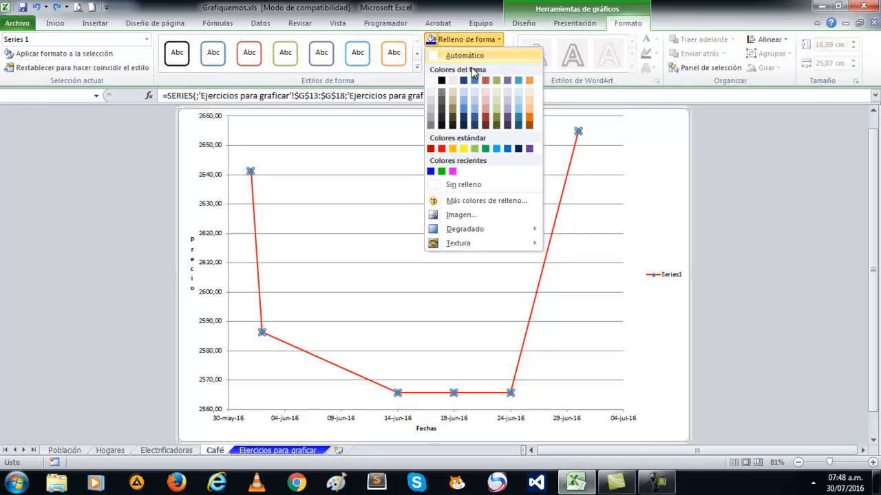
left_click(430, 172)
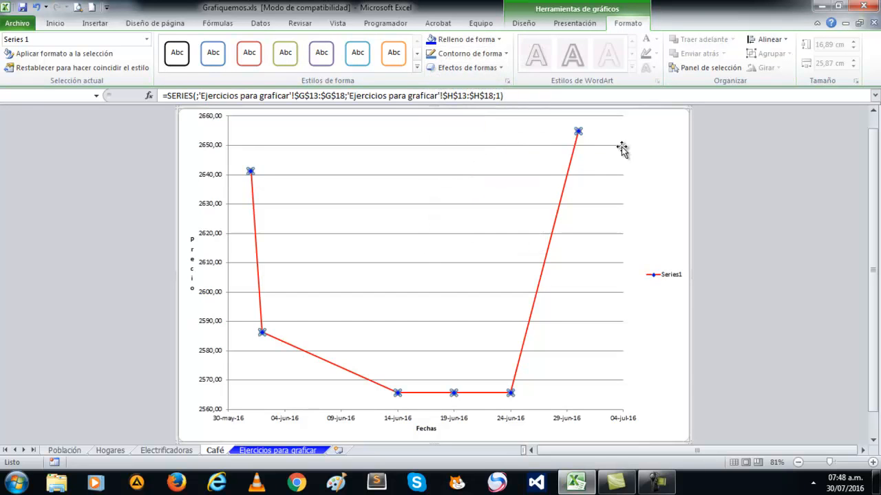
left_click(643, 139)
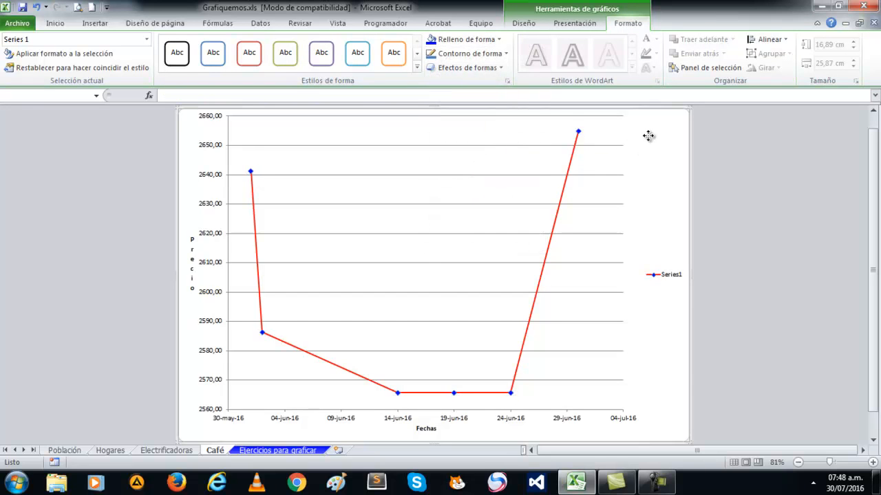
right_click(672, 279)
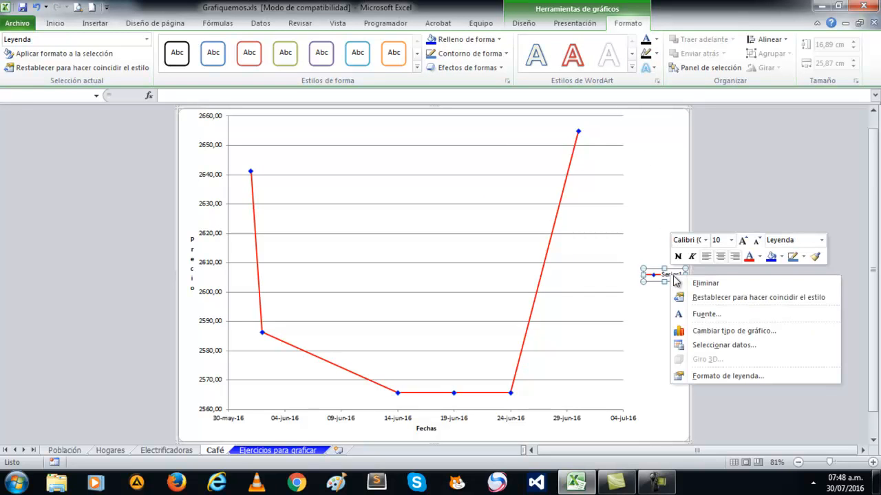
left_click(701, 284)
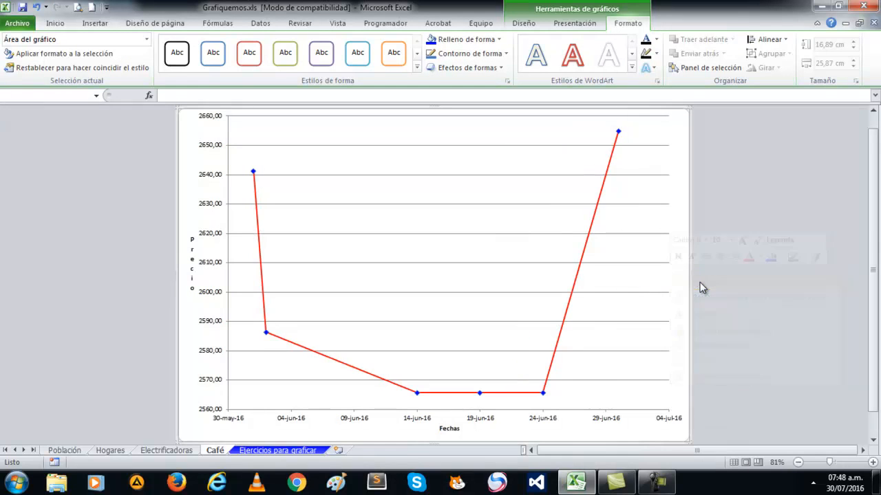
Step: Give the Café chart area a gradient fill (Relleno degradado) with the preset fading from light blue to pale pink
right_click(675, 157)
left_click(755, 383)
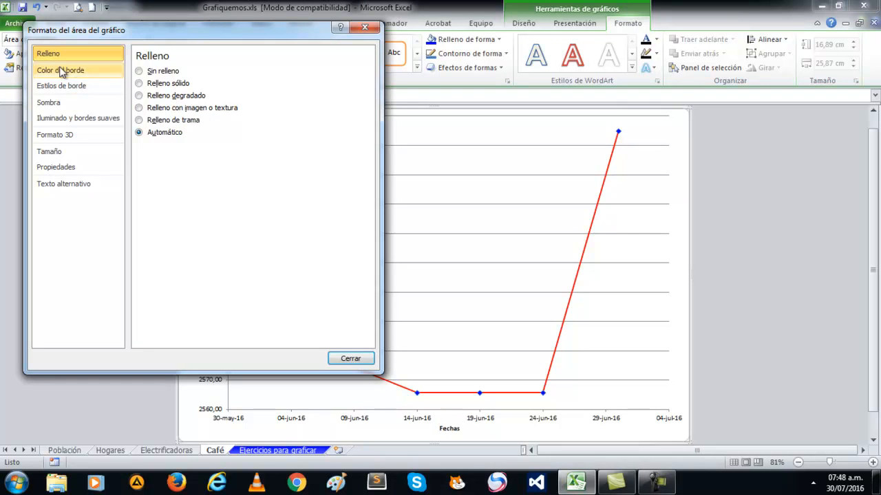
left_click(156, 95)
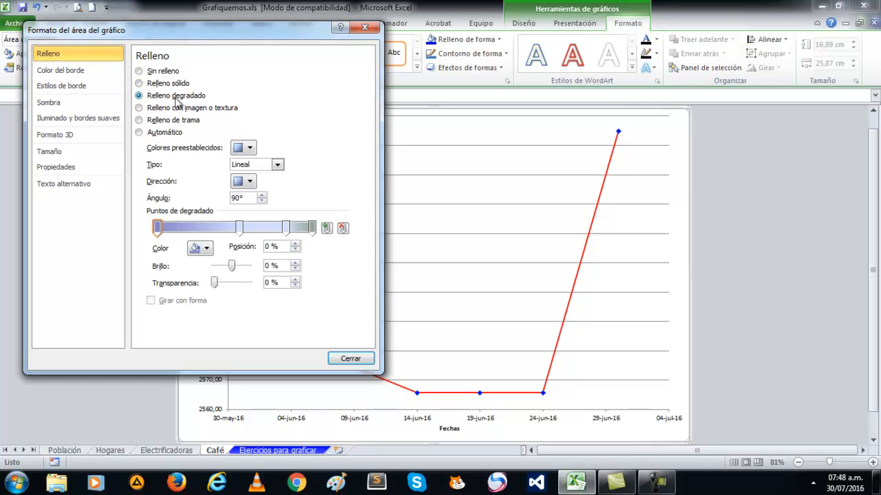
left_click(248, 147)
left_click(329, 172)
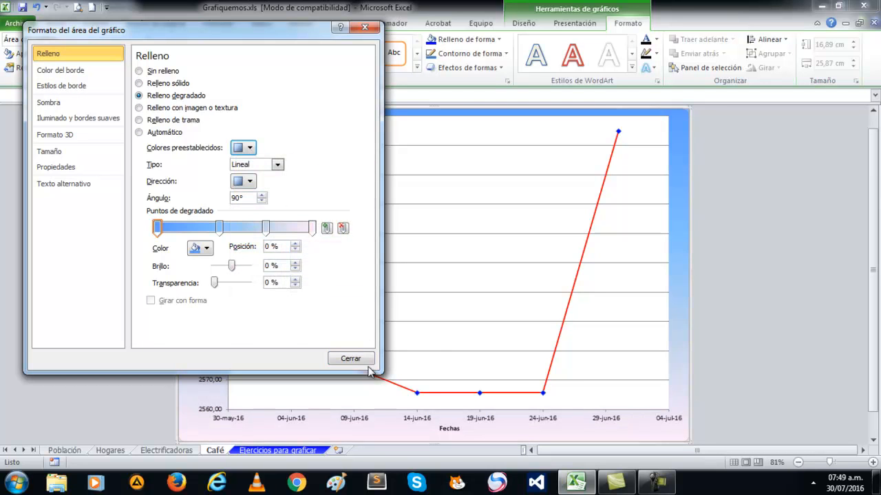
left_click(362, 361)
Step: Give the plot area a gradient fill (Relleno degradado) using the same light-blue-to-pale-pink preset as the chart area
left_click(541, 134)
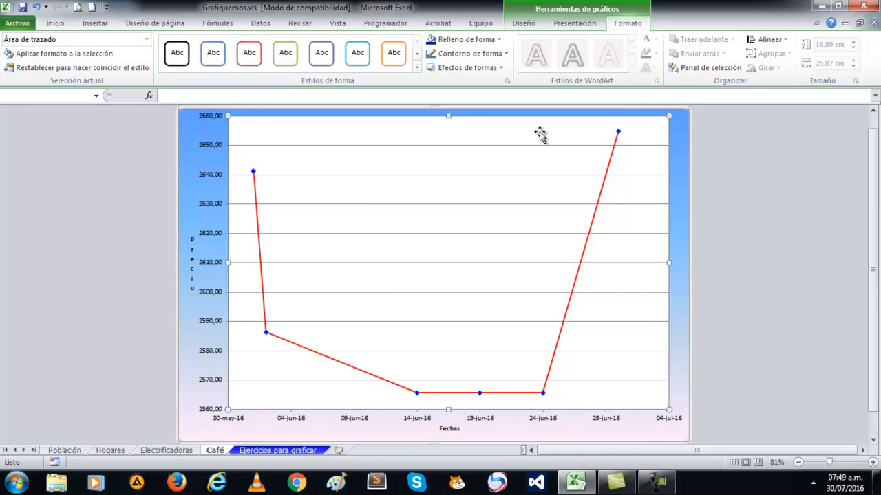
right_click(548, 132)
left_click(586, 213)
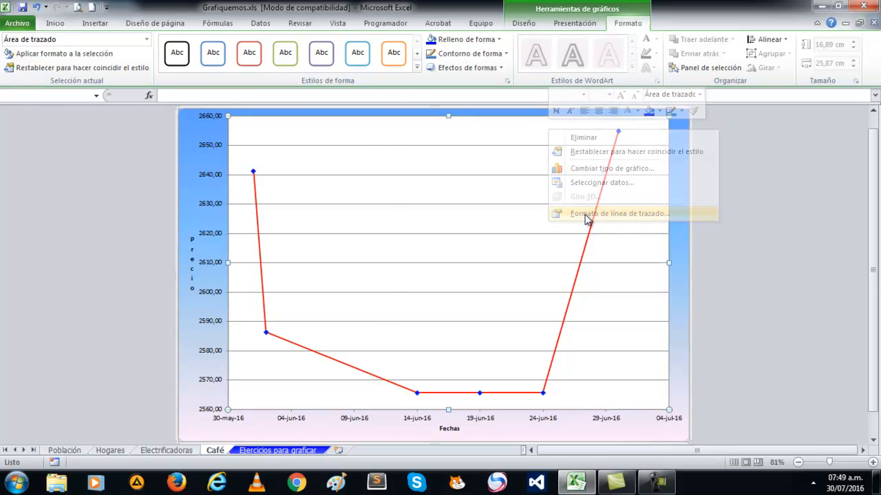
left_click(140, 83)
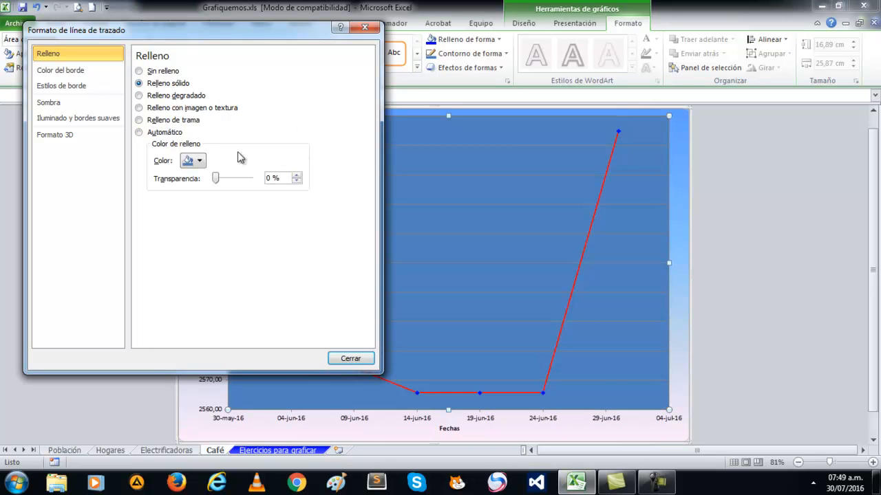
left_click(176, 97)
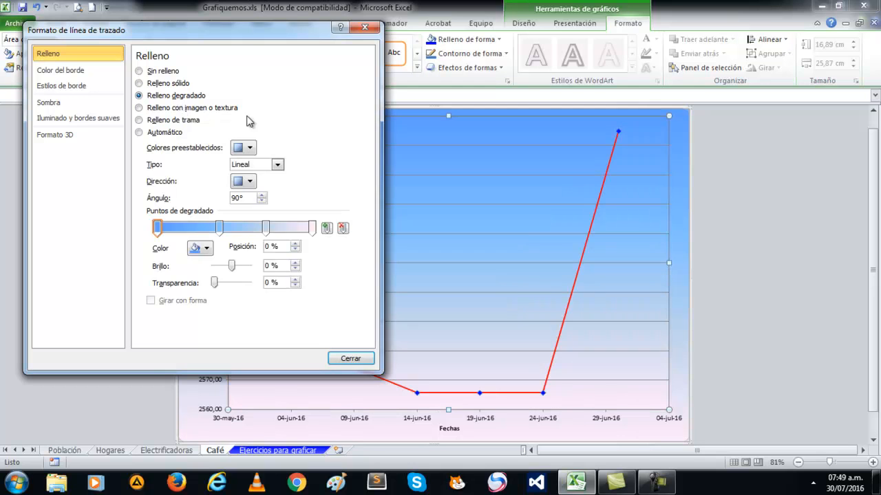
left_click(250, 149)
left_click(328, 175)
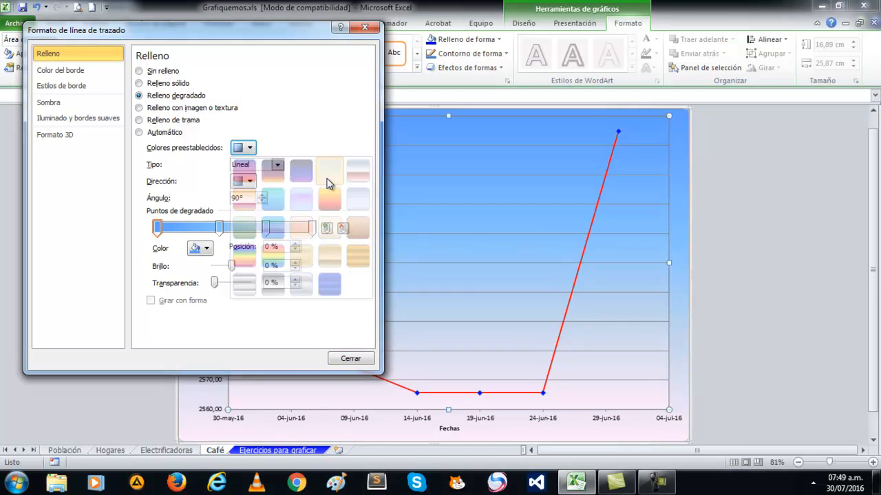
left_click(346, 357)
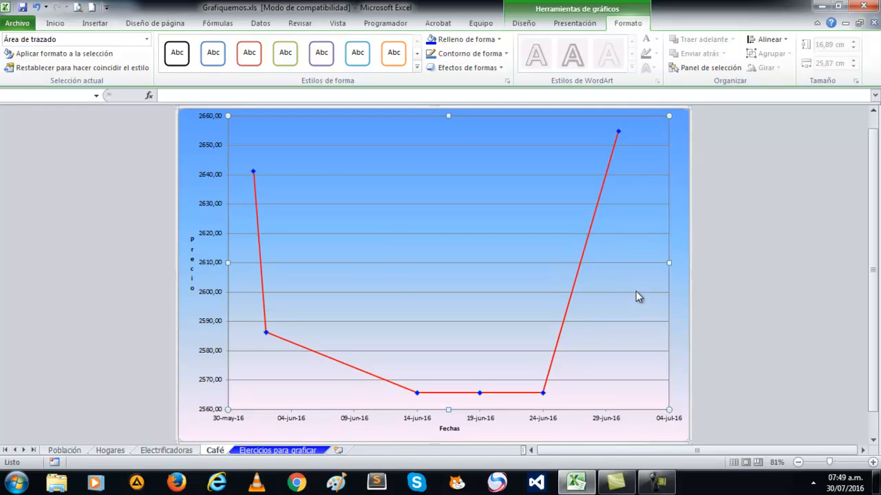
Step: Change the plot area's gradient to the preset with orange, pale pink and crimson bands
right_click(477, 135)
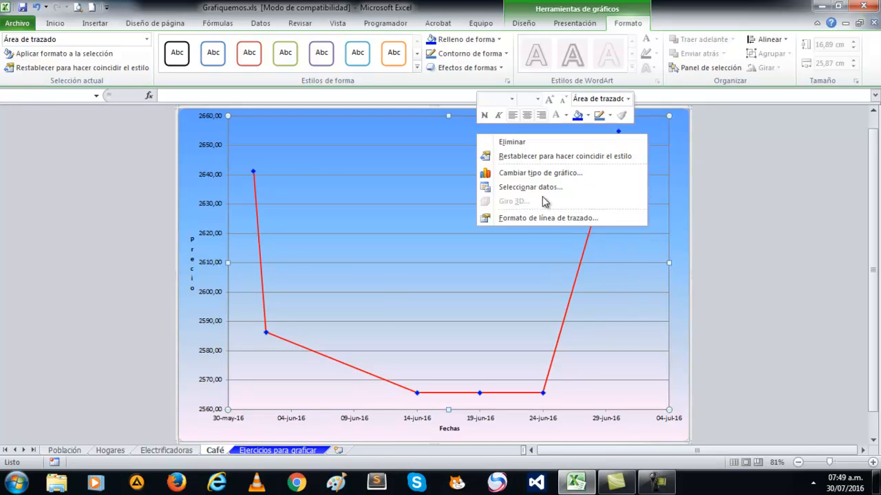
left_click(548, 218)
left_click(250, 147)
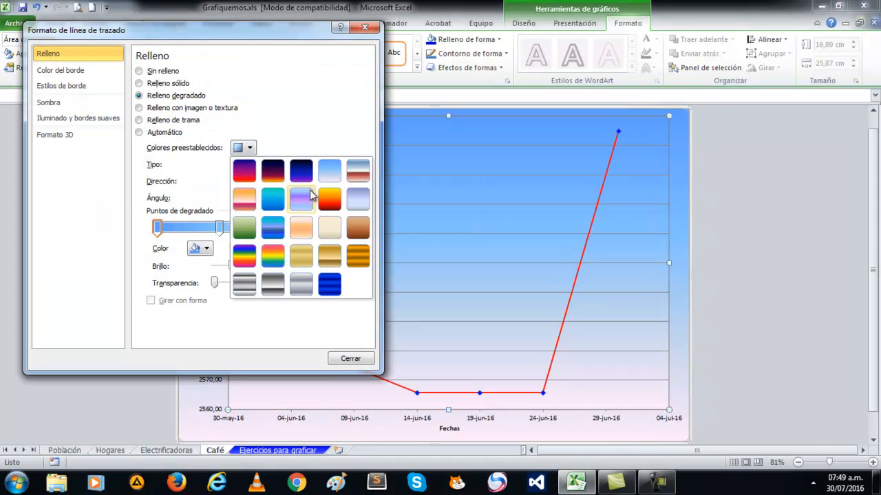
left_click(244, 199)
left_click(348, 359)
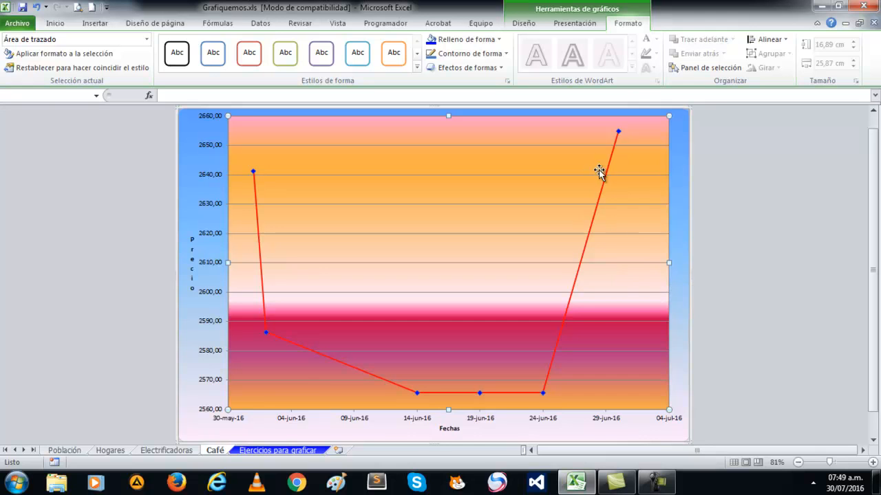
Step: Add data labels above the points (Encima) of the coffee price line
left_click(575, 23)
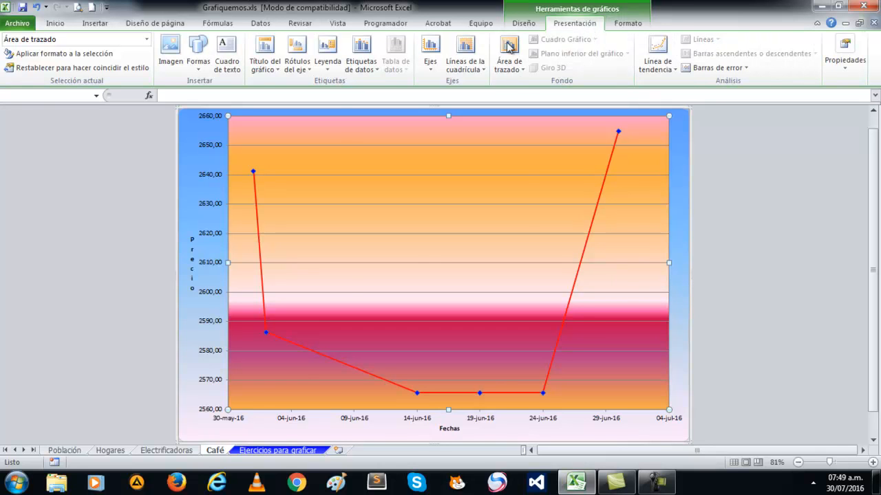
left_click(360, 55)
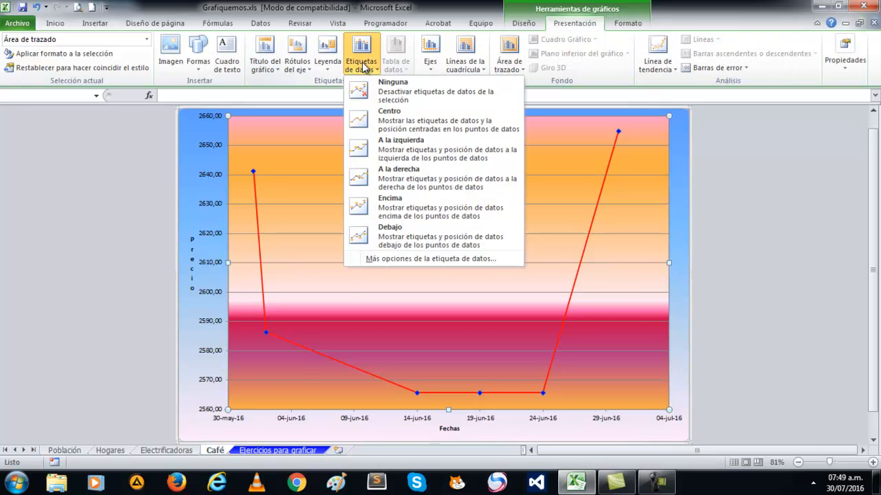
left_click(417, 209)
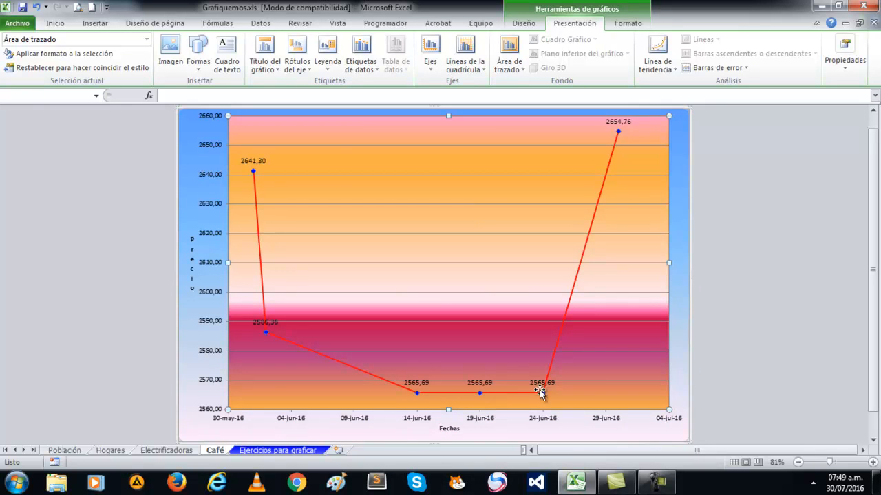
Step: Set the number format of the vertical price axis to 0 decimal places
left_click(210, 150)
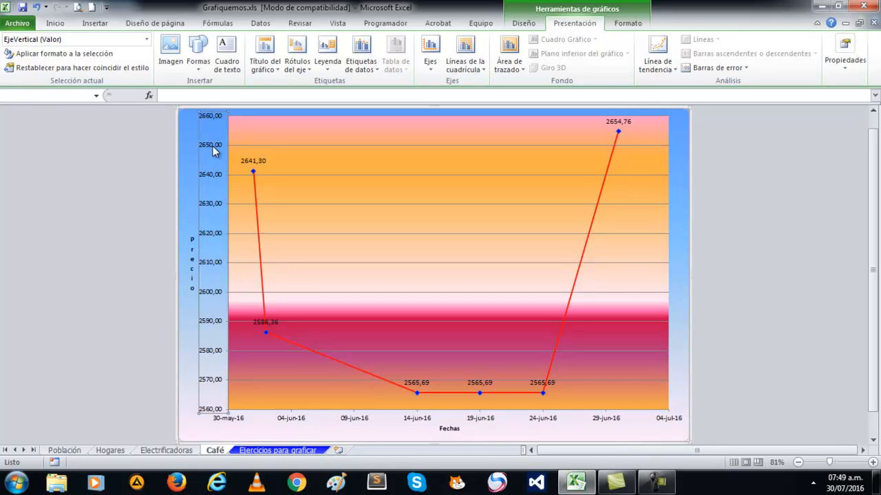
right_click(207, 149)
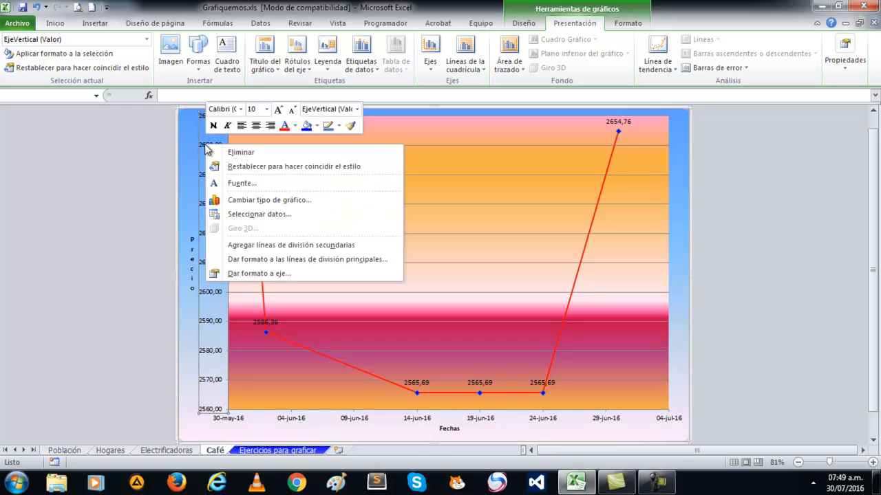
left_click(264, 272)
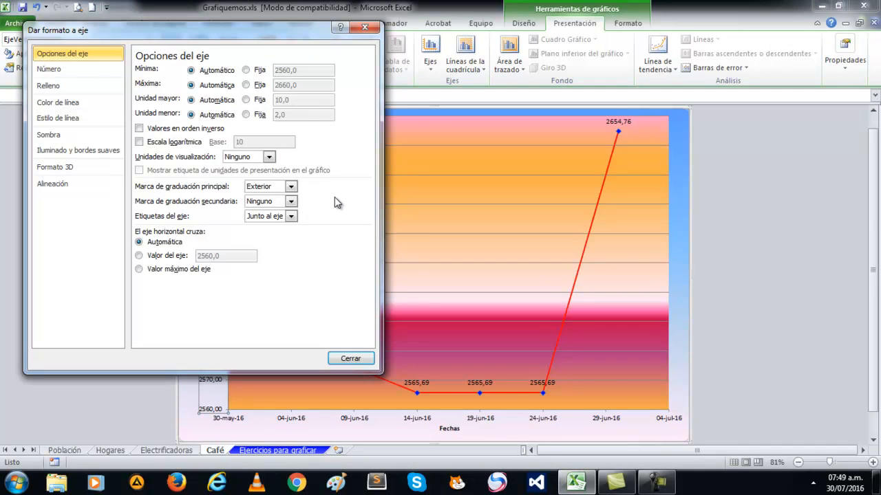
left_click(54, 71)
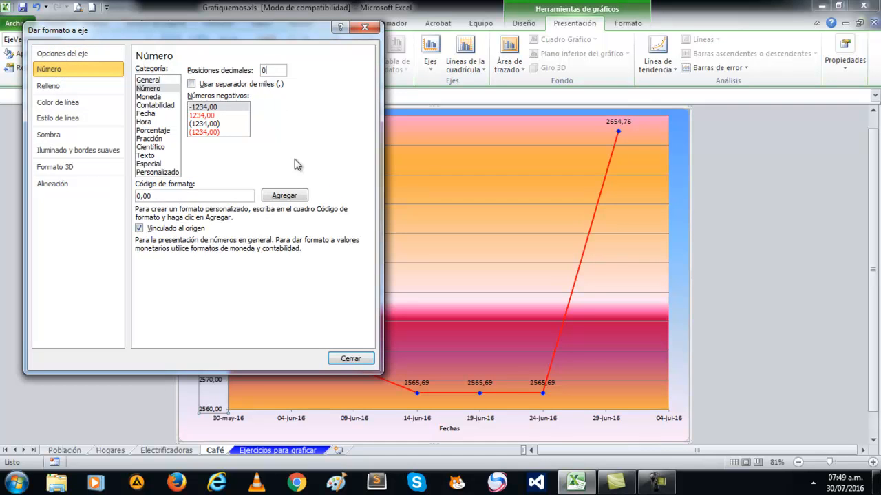
left_click(347, 359)
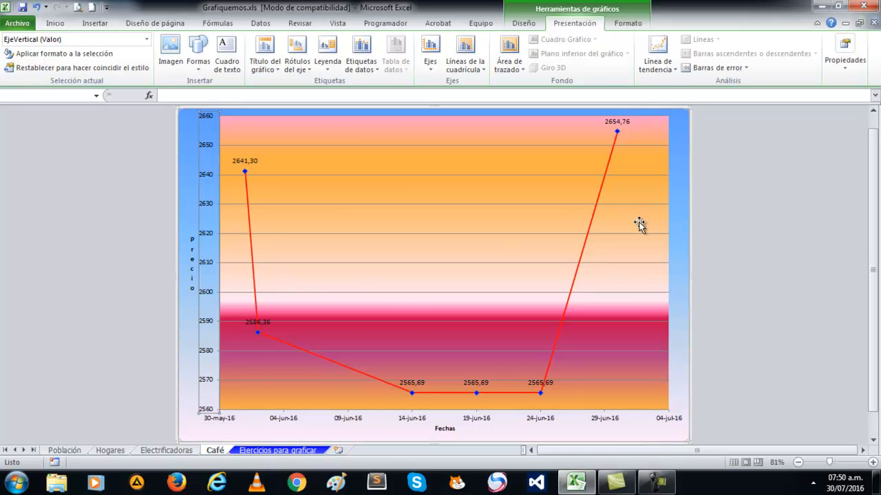
left_click(679, 227)
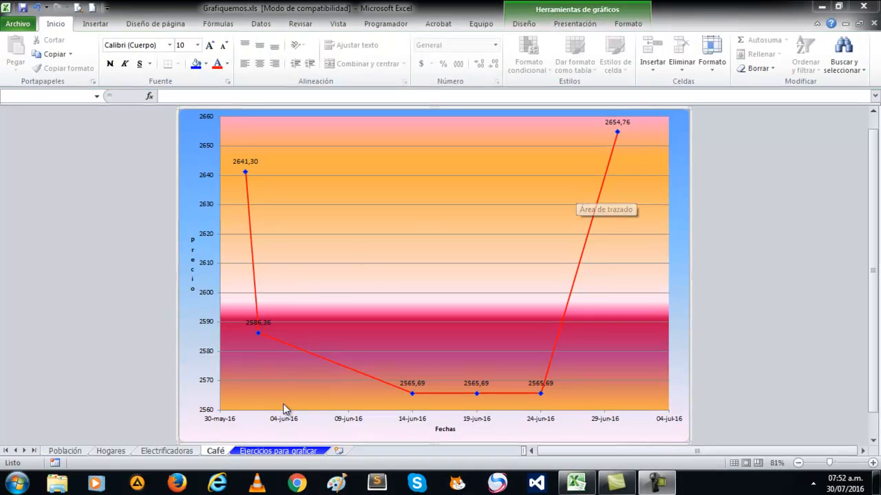
Step: Insert a basic 2D pie chart from the Estrato and Cantidad table (B21:C25) on Ejercicios para graficar and place it beside the coffee price table
left_click(281, 451)
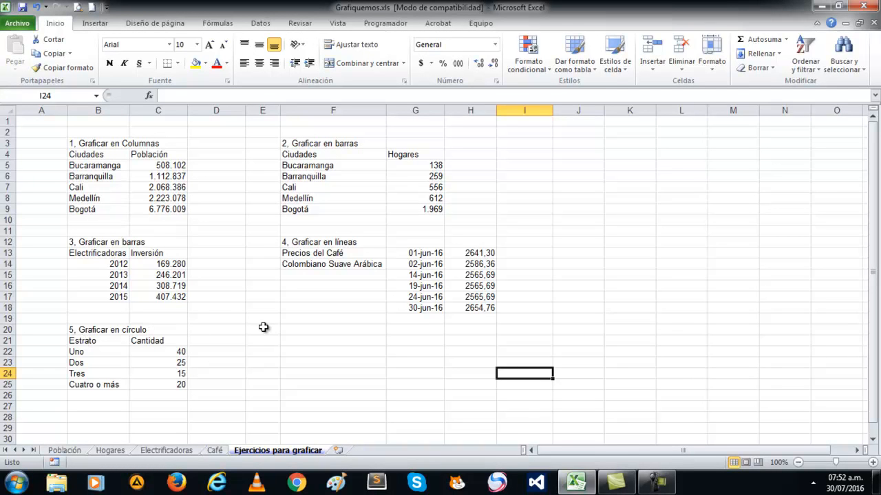
left_click_drag(87, 342, 167, 385)
left_click(93, 25)
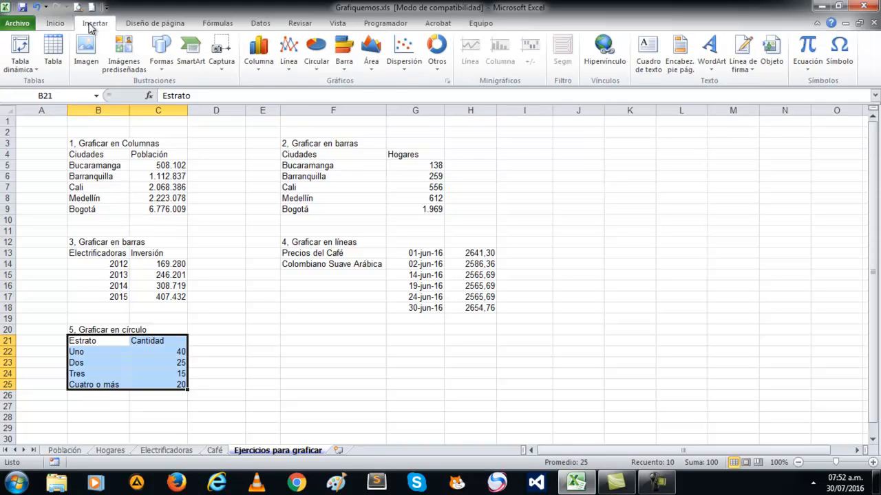
left_click(322, 69)
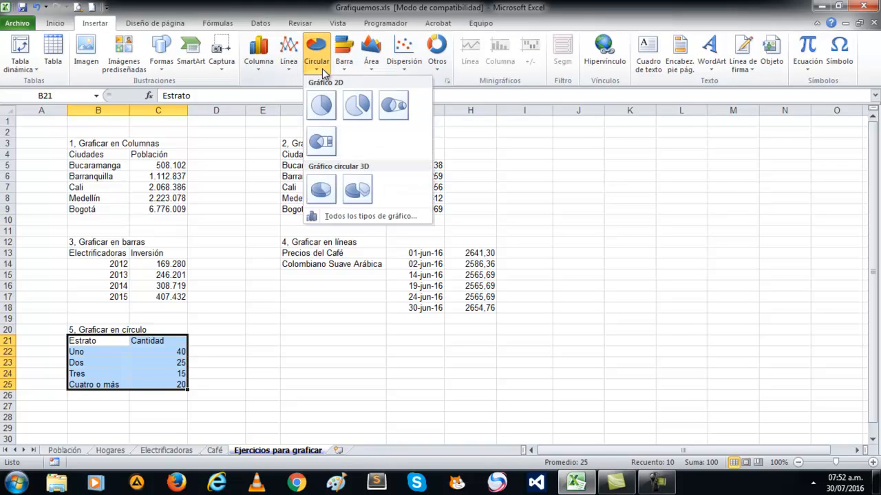
left_click(322, 105)
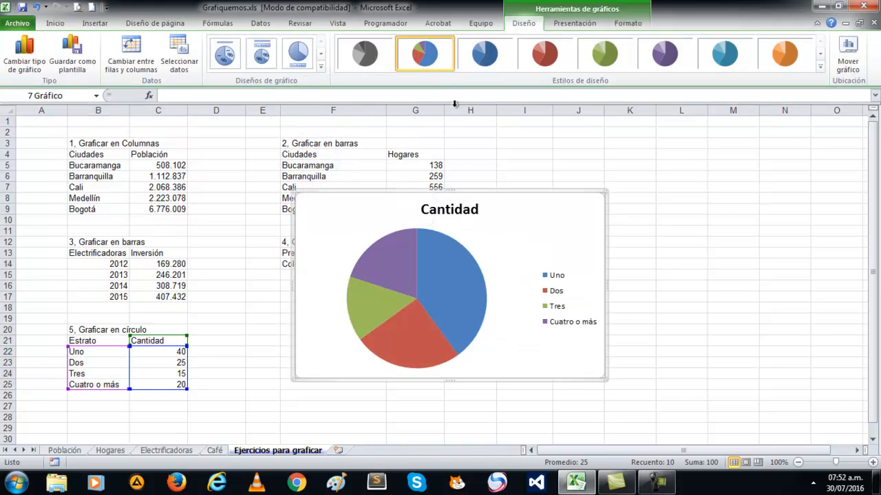
left_click_drag(500, 220, 729, 179)
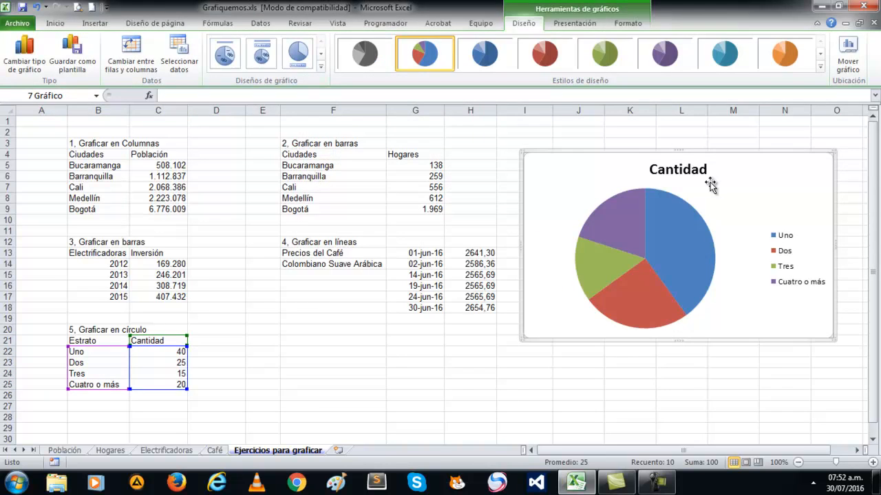
Step: Add centred data labels (Centro) to the slices of the Cantidad pie chart
left_click(564, 26)
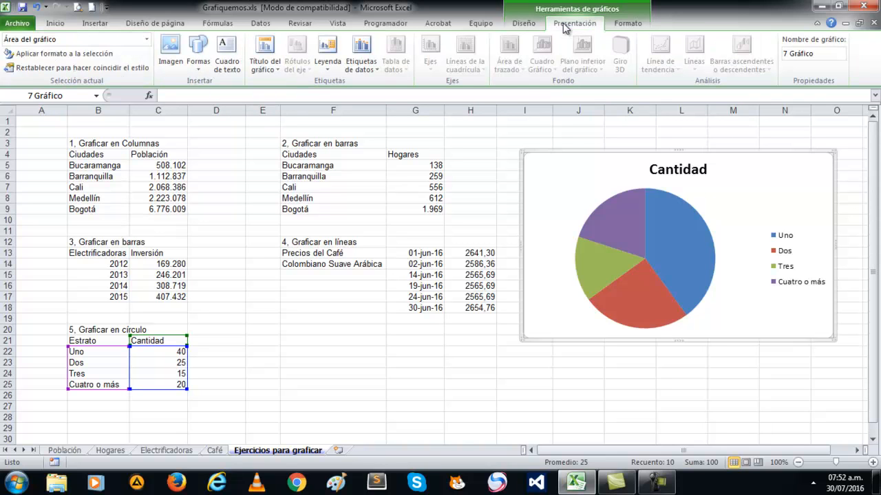
left_click(370, 66)
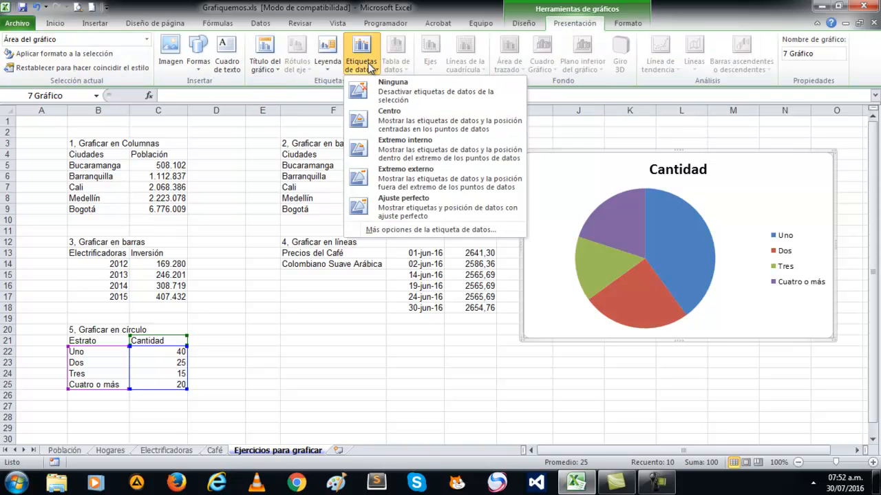
left_click(391, 121)
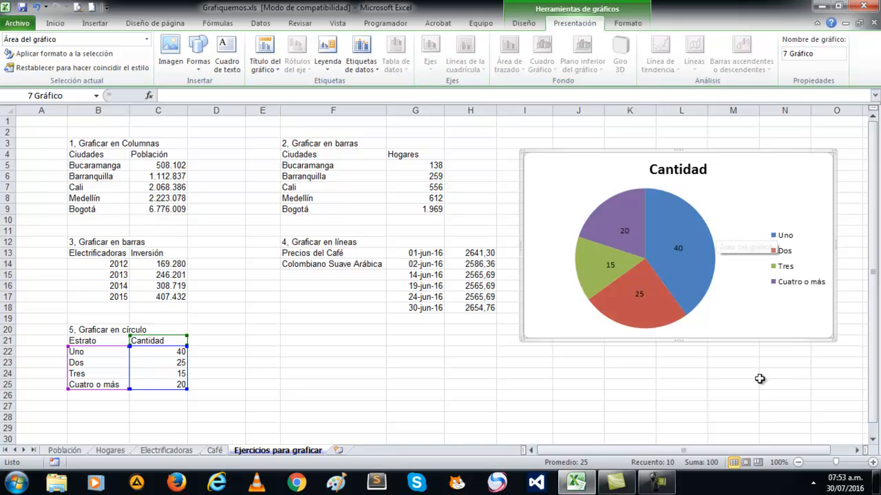
Step: Format the pie chart's data labels to show Porcentaje instead of Valor
left_click(679, 249)
right_click(680, 253)
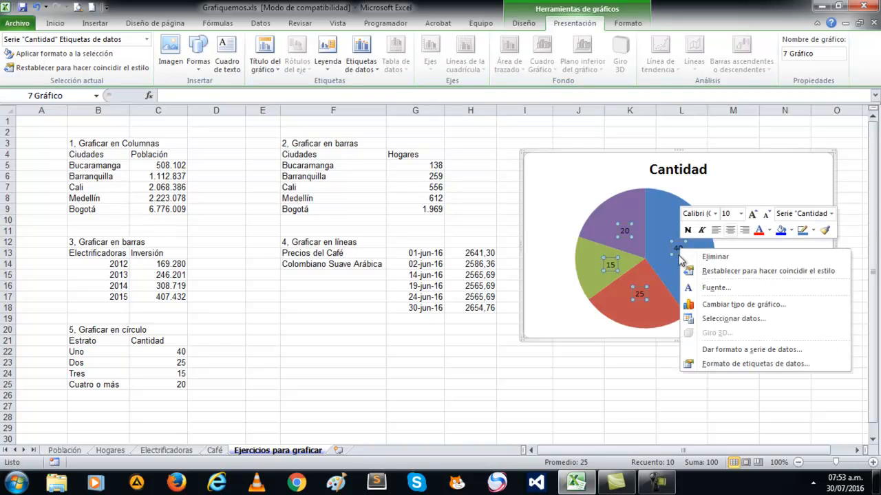
left_click(779, 363)
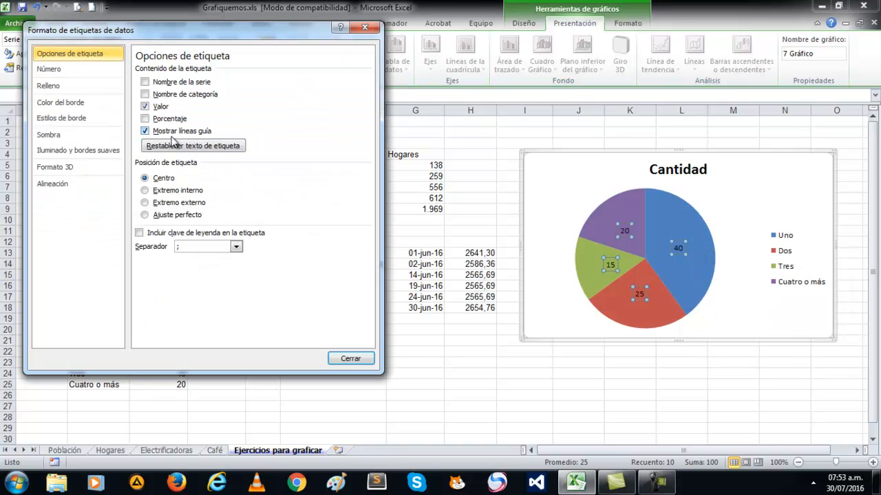
left_click(145, 119)
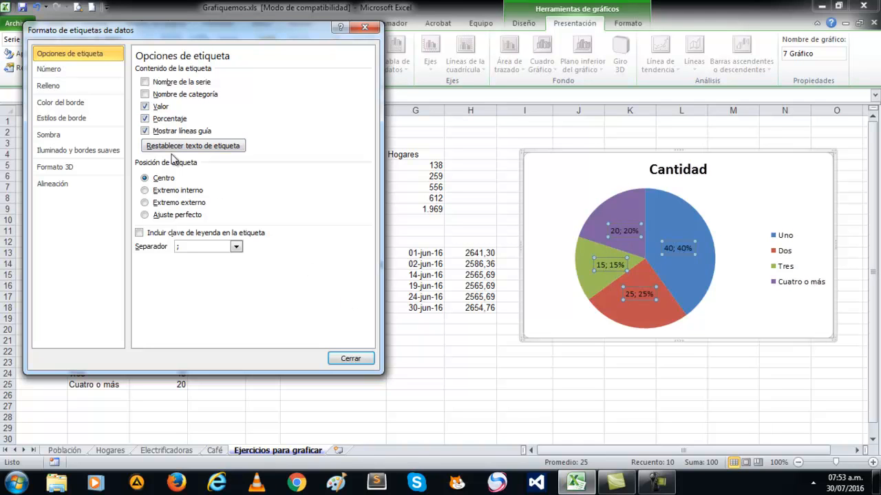
left_click(146, 107)
left_click(352, 359)
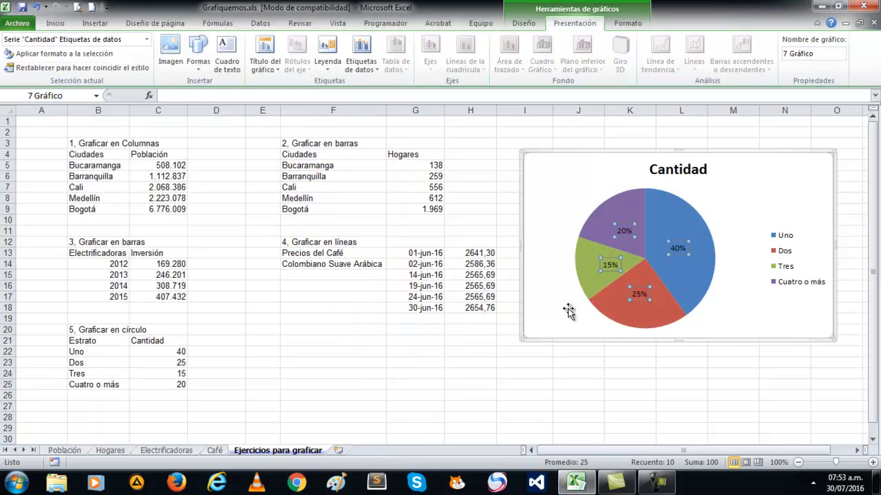
Step: Try a quantity of 34 for Dos in cell C23, and restore it to 25
left_click(157, 364)
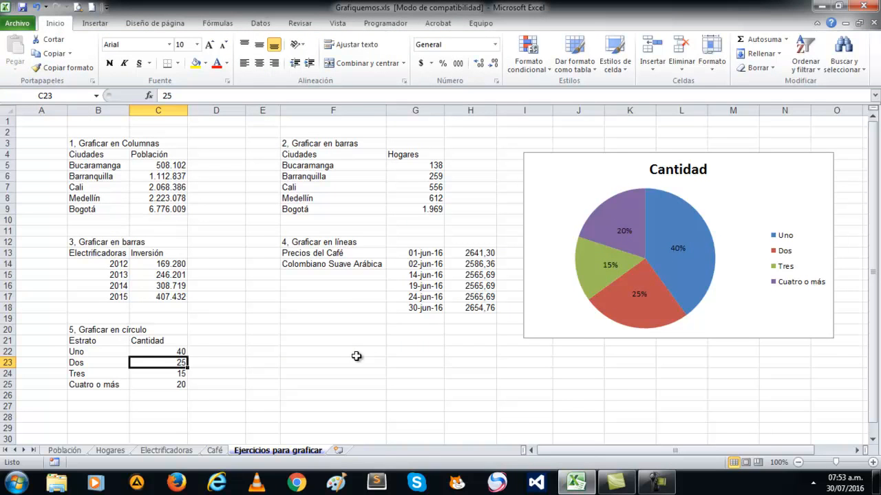
type("34")
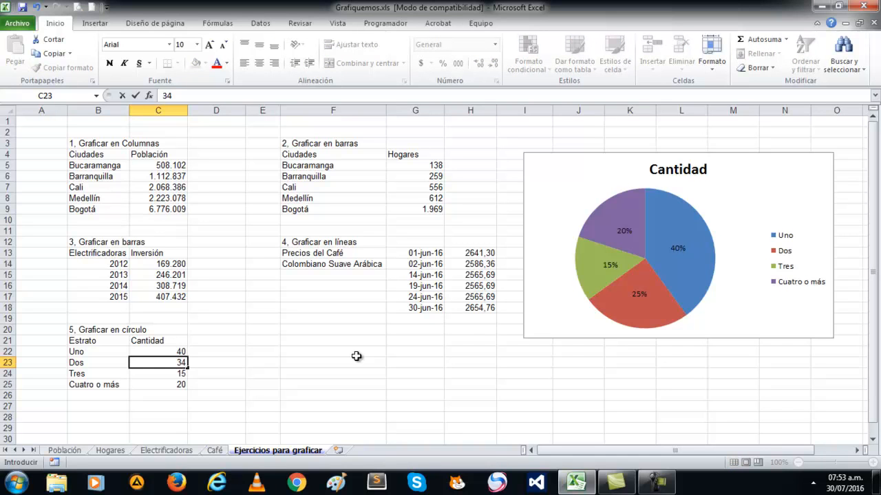
key("Return")
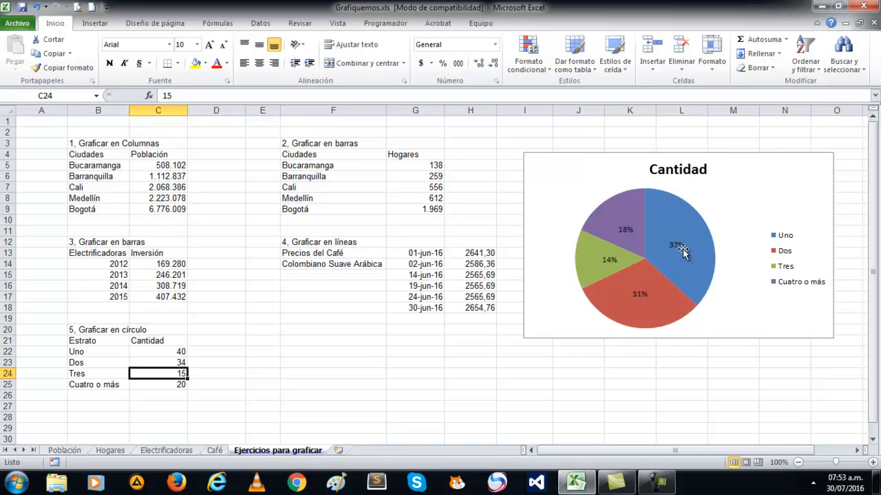
left_click(179, 364)
type("25")
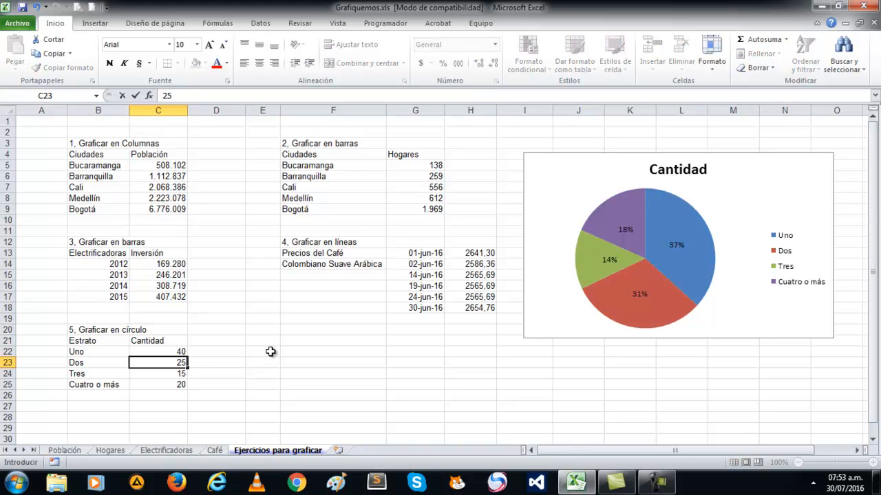
key("Return")
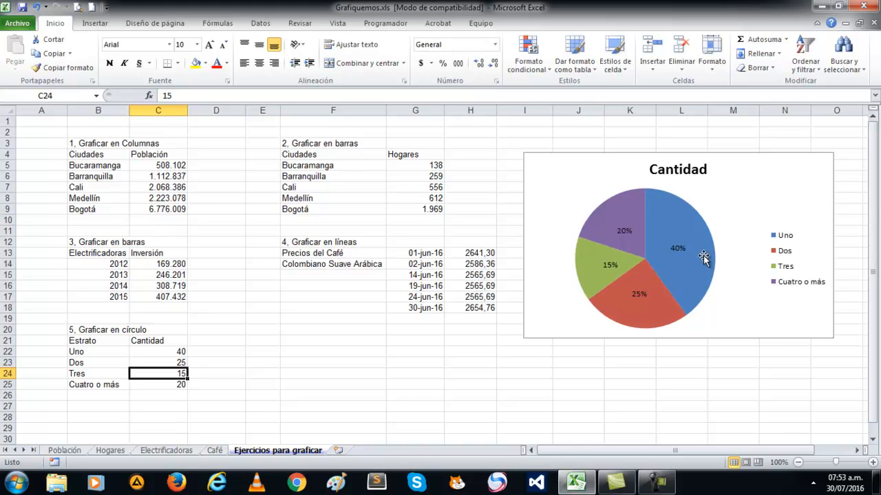
Step: Fill the Cuatro o más slice of the pie chart with the dark orange theme colour
mouse_move(633, 217)
left_click(620, 217)
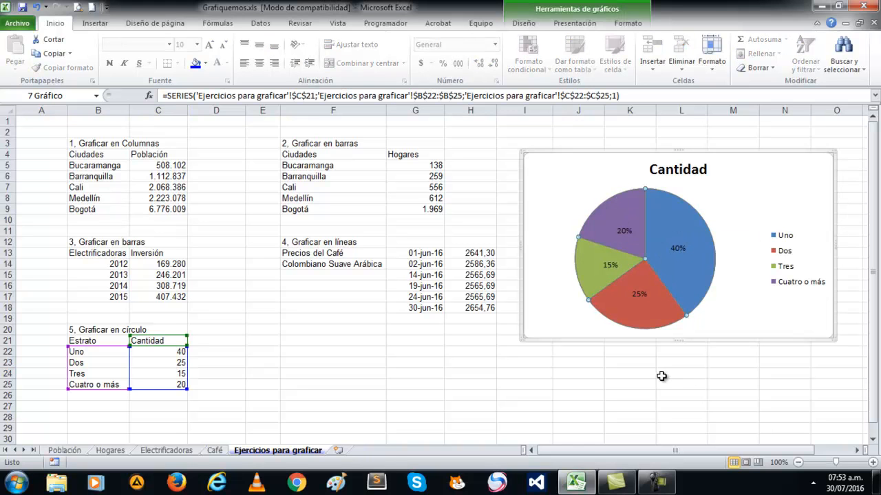
left_click(621, 208)
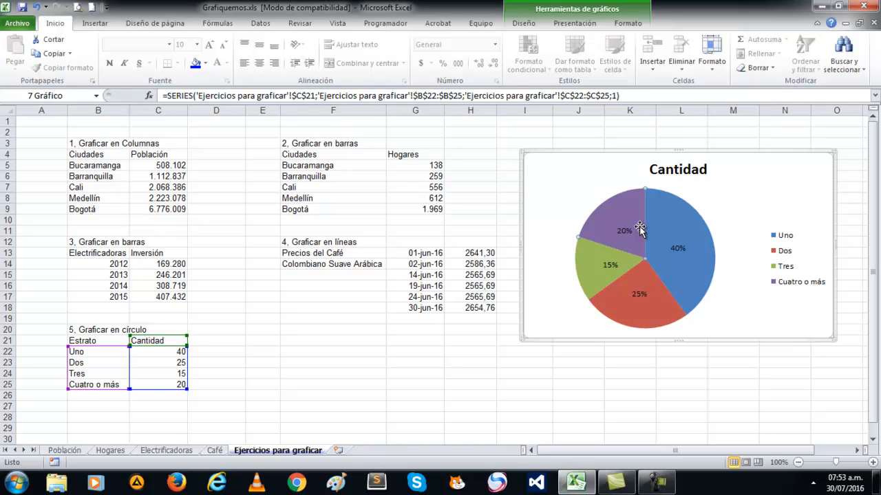
left_click(628, 23)
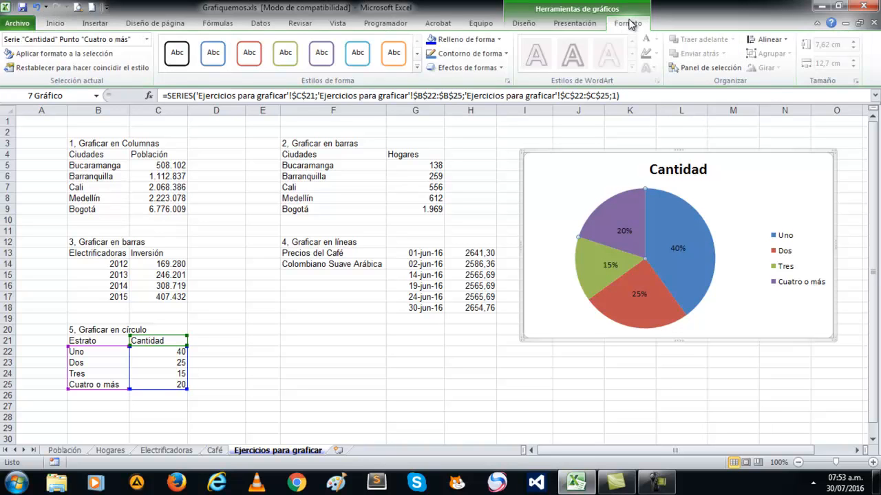
left_click(498, 40)
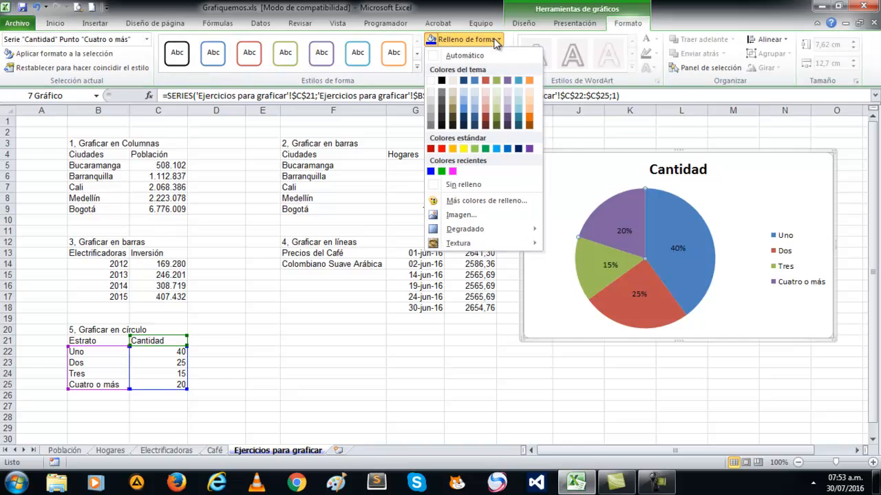
left_click(529, 124)
Step: Fill the Tres slice of the pie chart with standard red
left_click(597, 263)
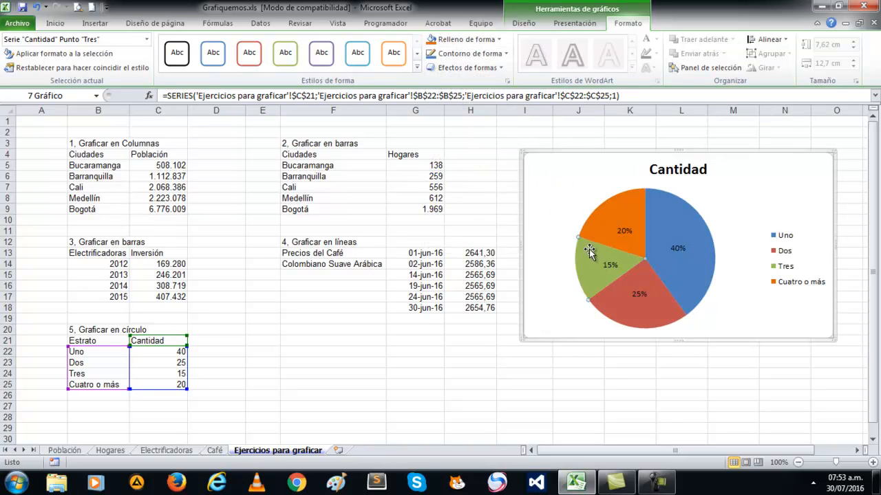
left_click(499, 39)
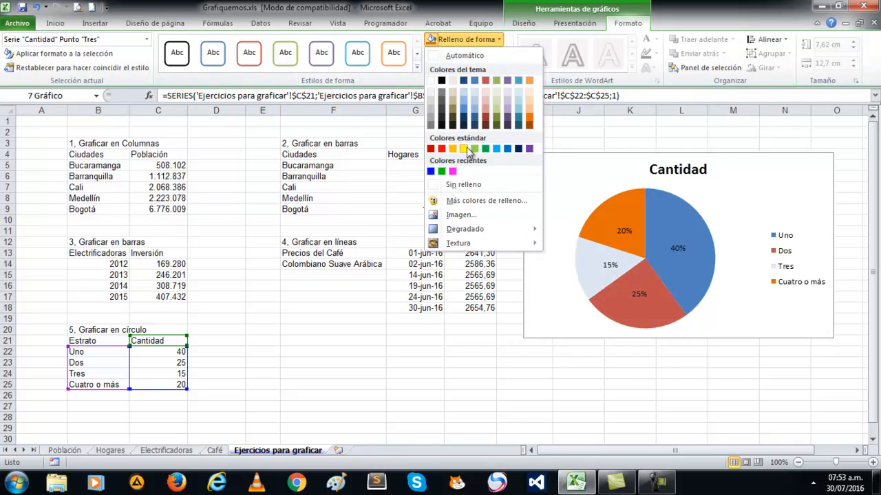
left_click(442, 149)
Step: Fill the Dos slice of the pie chart with the recently used magenta
left_click(636, 289)
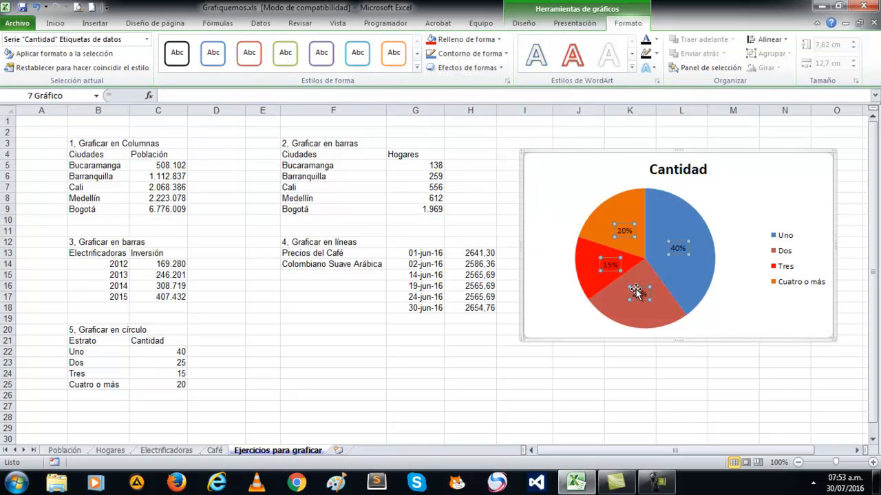
left_click(645, 316)
left_click(642, 311)
left_click(489, 42)
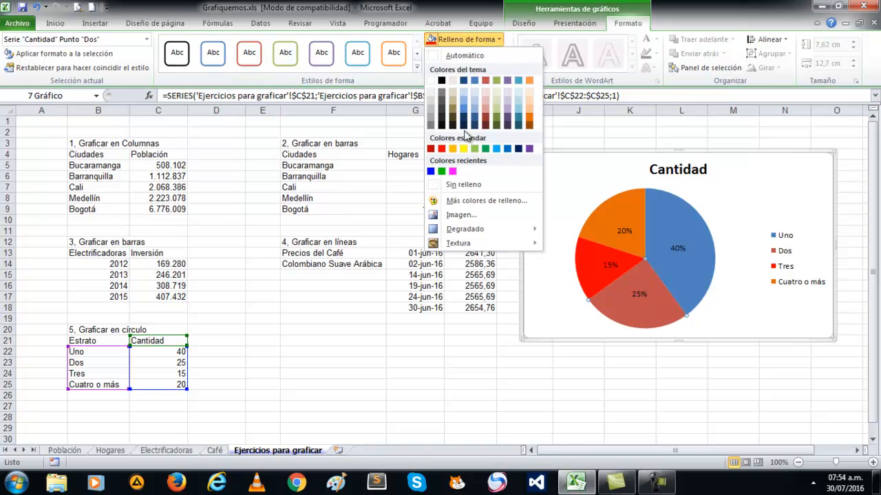
left_click(451, 171)
Step: Fill the Uno slice of the pie chart with the recently used green
left_click(675, 232)
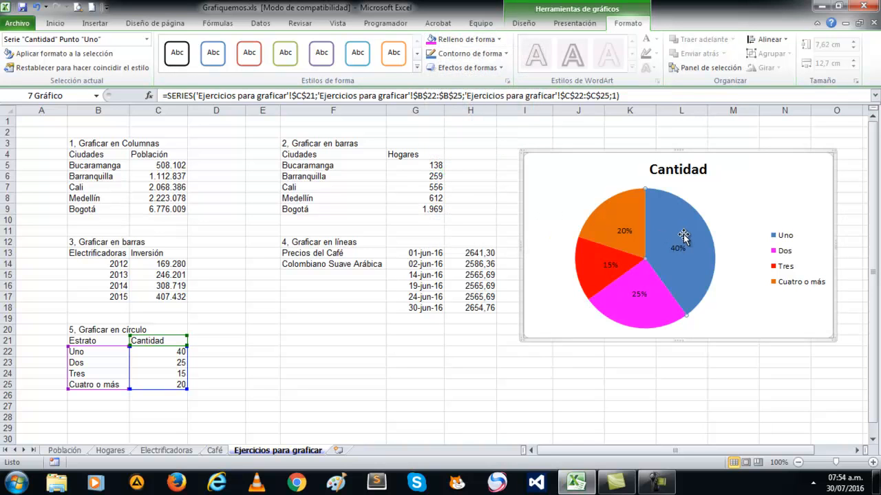
left_click(494, 46)
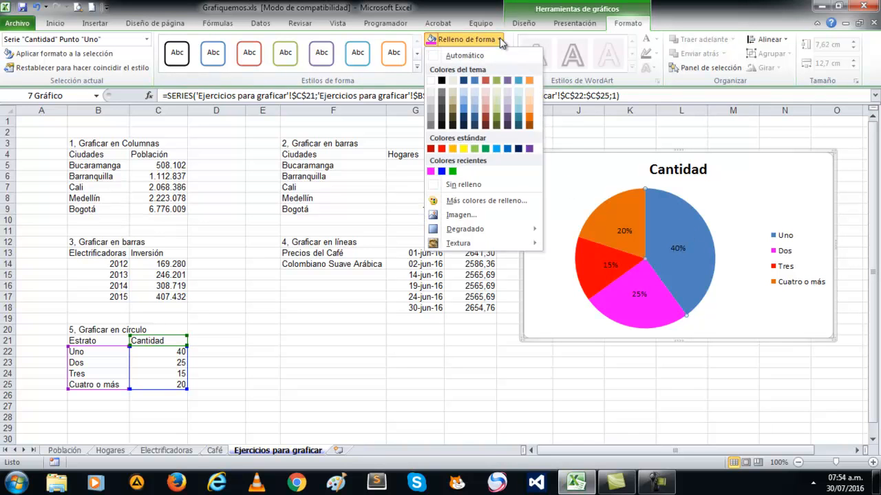
left_click(452, 171)
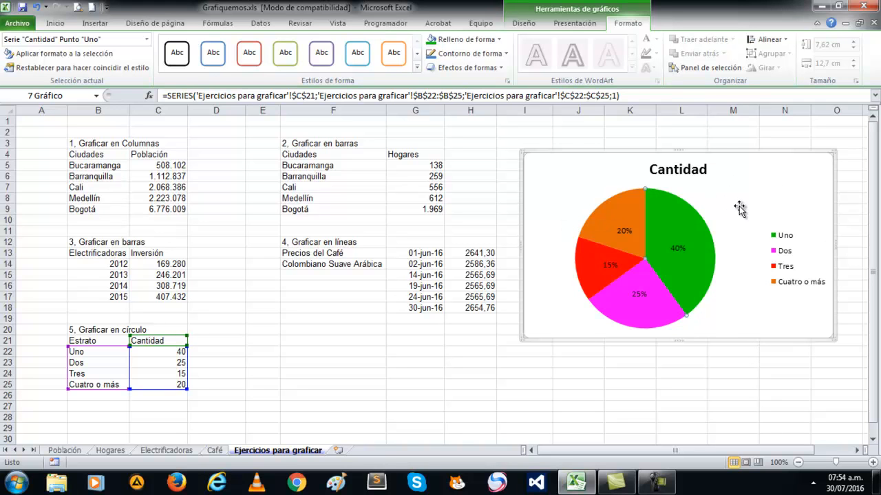
Step: Give the pie chart's chart area a solid light blue fill
right_click(781, 179)
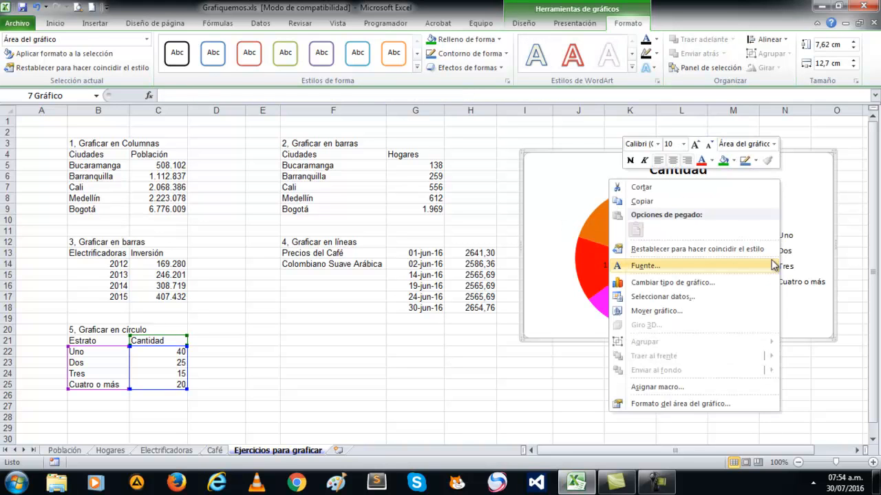
left_click(696, 404)
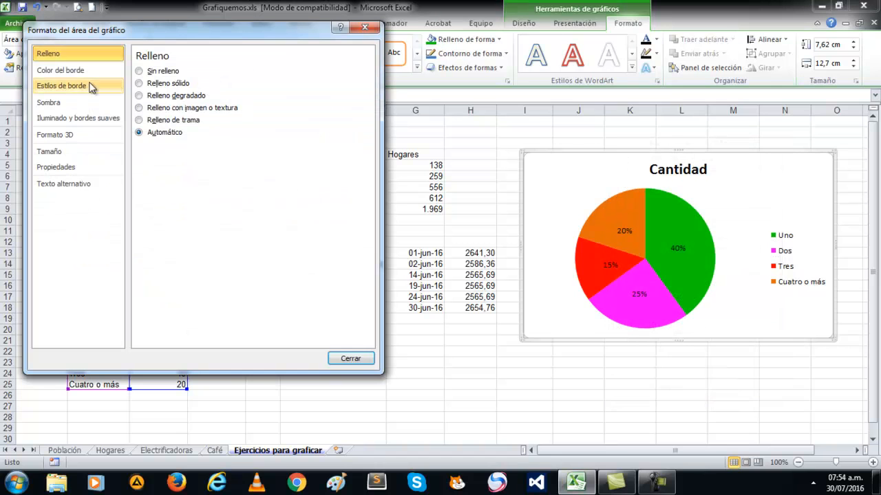
left_click(177, 85)
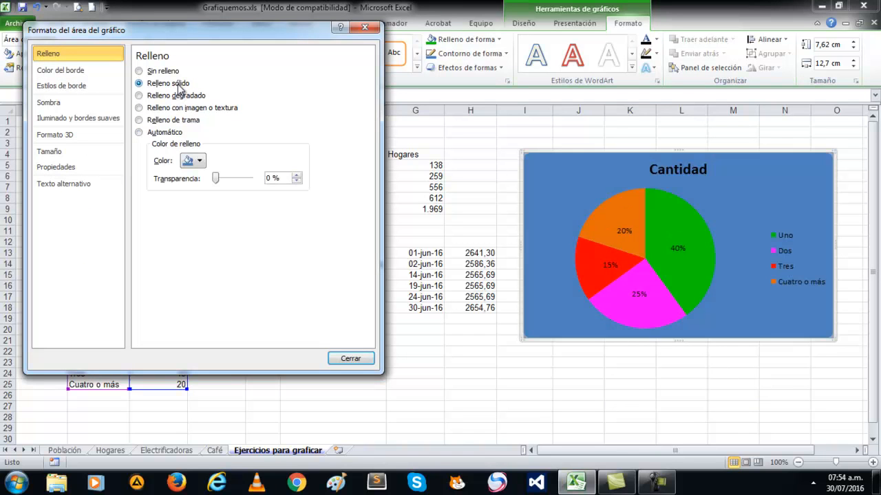
left_click(199, 161)
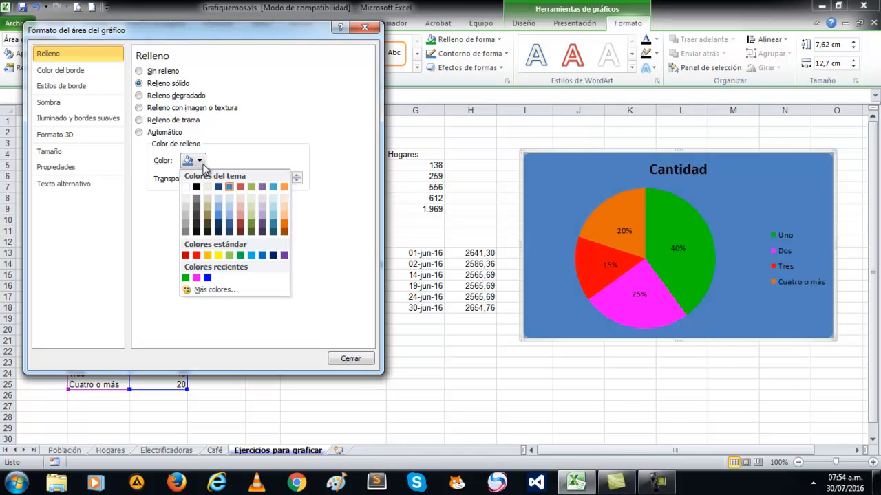
left_click(227, 214)
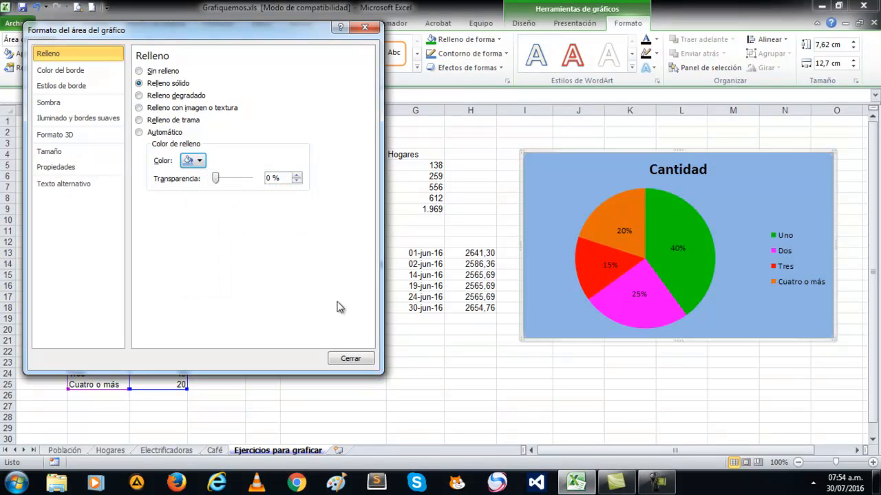
left_click(351, 359)
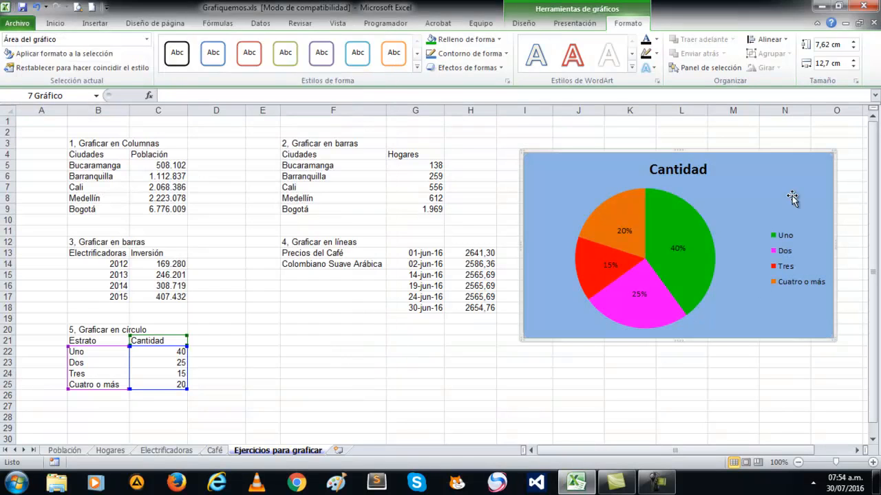
Step: Move the pie chart to a new chart sheet named Circular
right_click(798, 175)
left_click(688, 308)
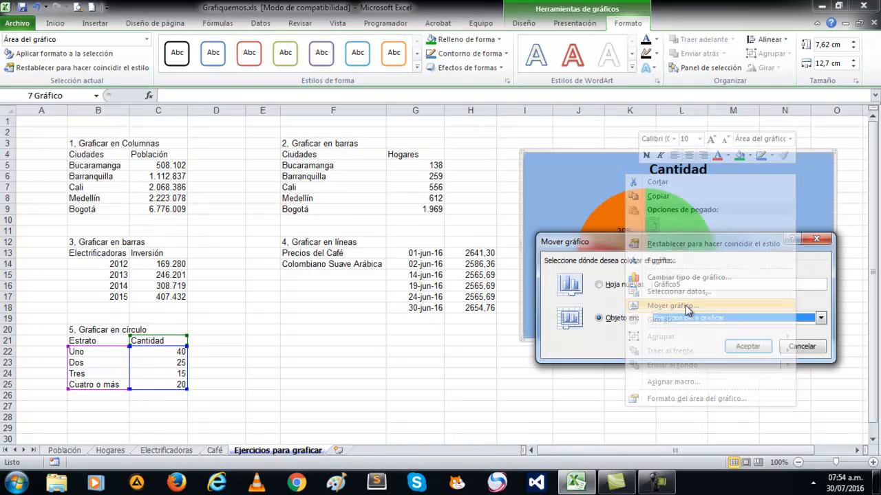
left_click(609, 287)
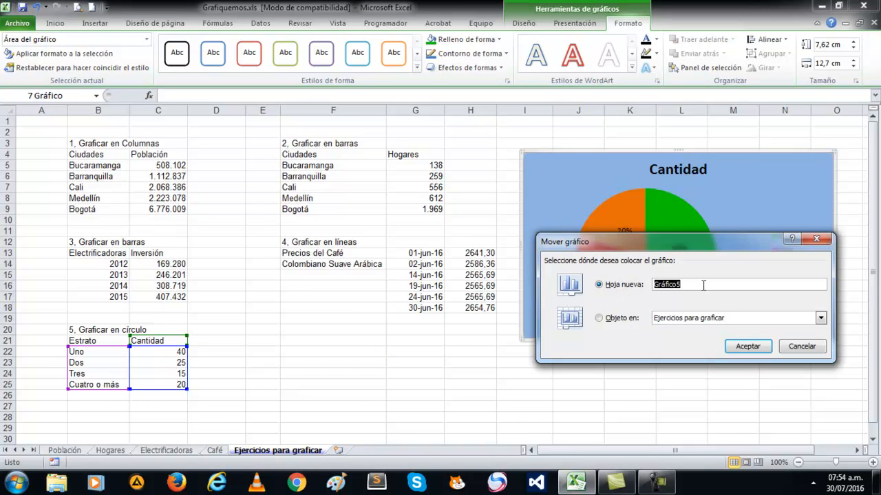
type("Circular")
left_click(746, 346)
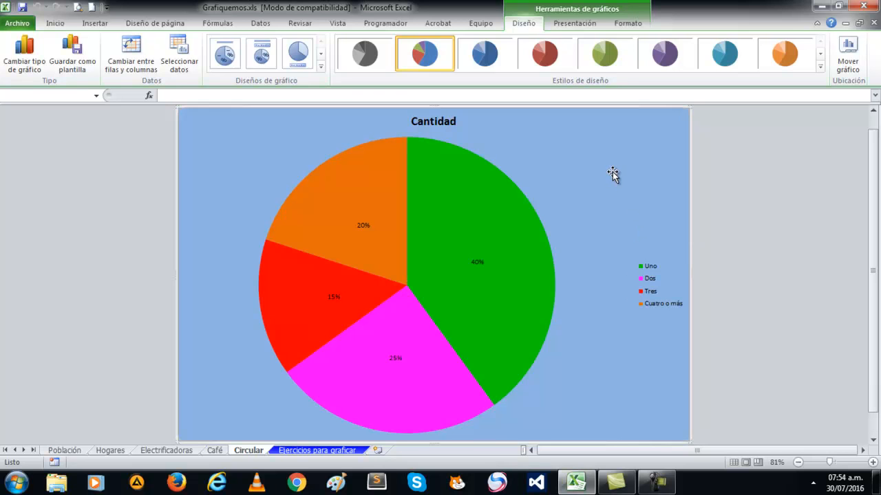
left_click(571, 24)
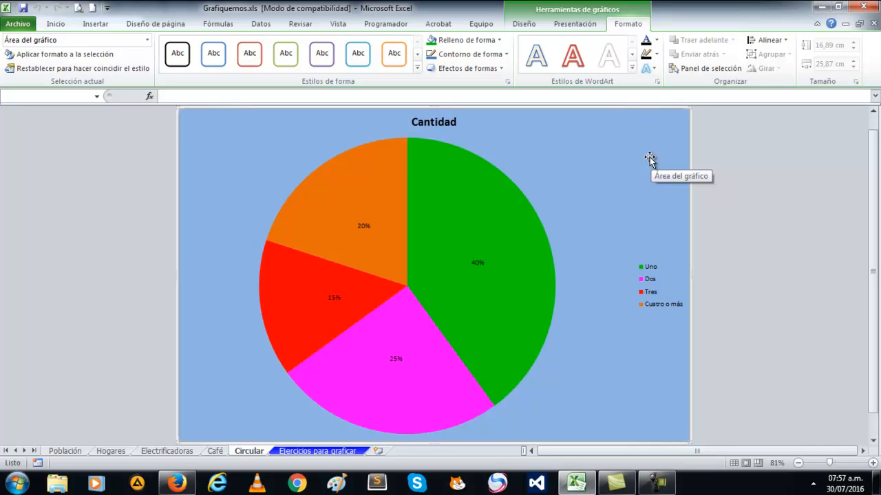
Step: Switch to Firefox, open mipge.com in a new tab and toggle playback of its home-page video
left_click(182, 483)
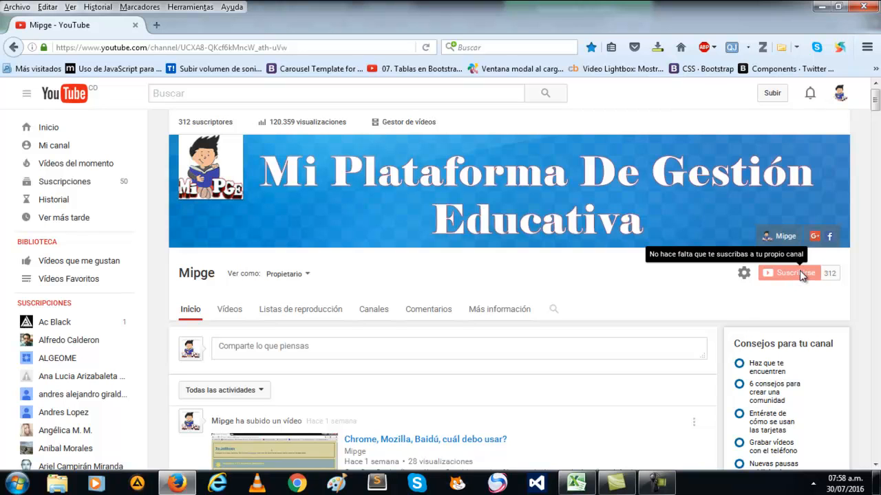
left_click(157, 26)
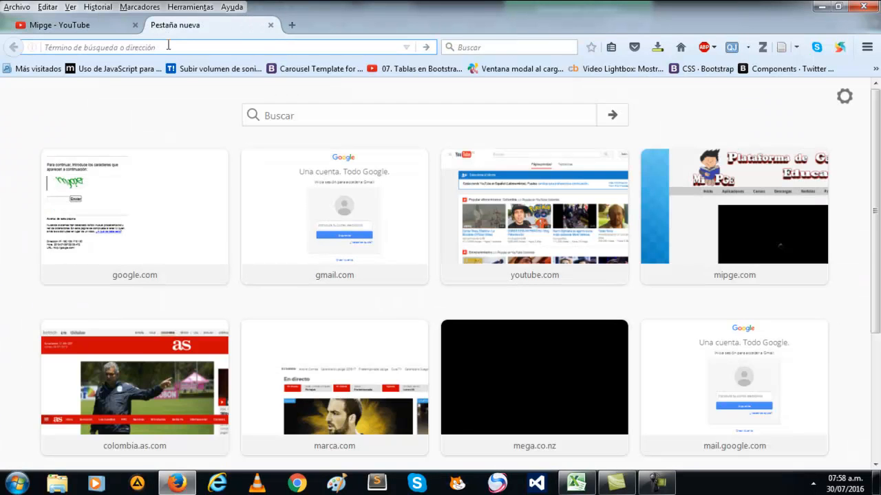
type("mipge")
key("Return")
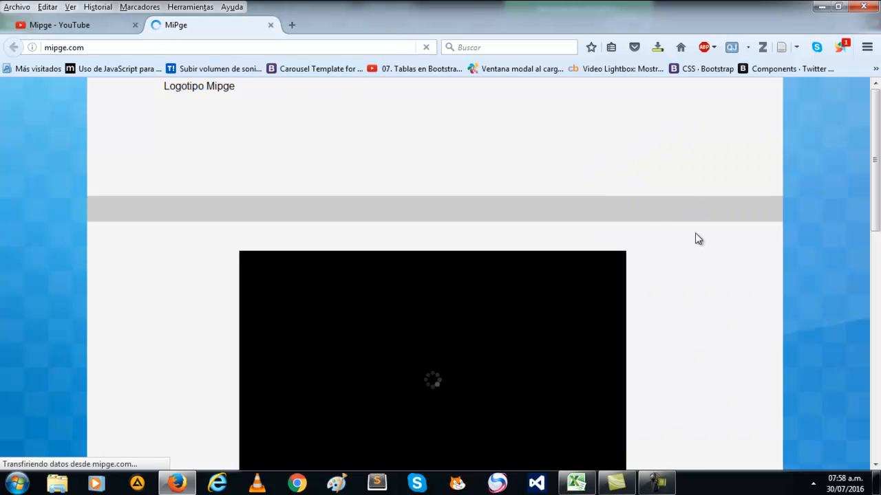
scroll(699, 235, "down", 2)
left_click(261, 350)
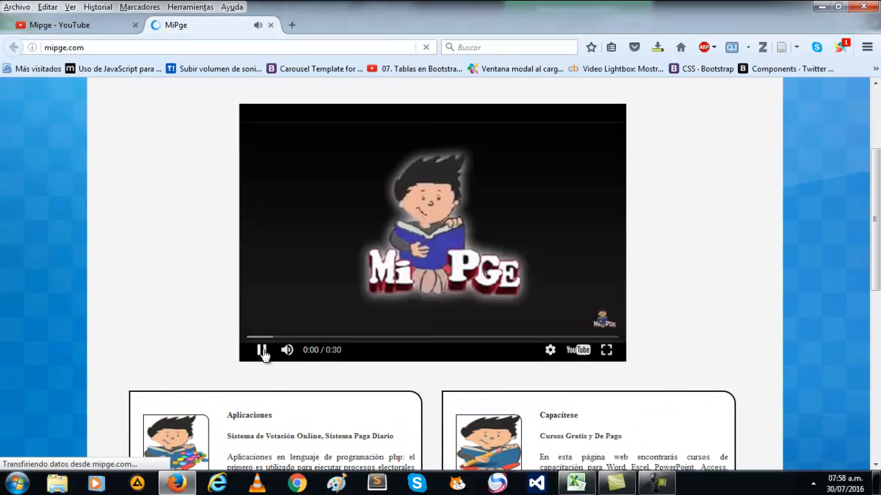